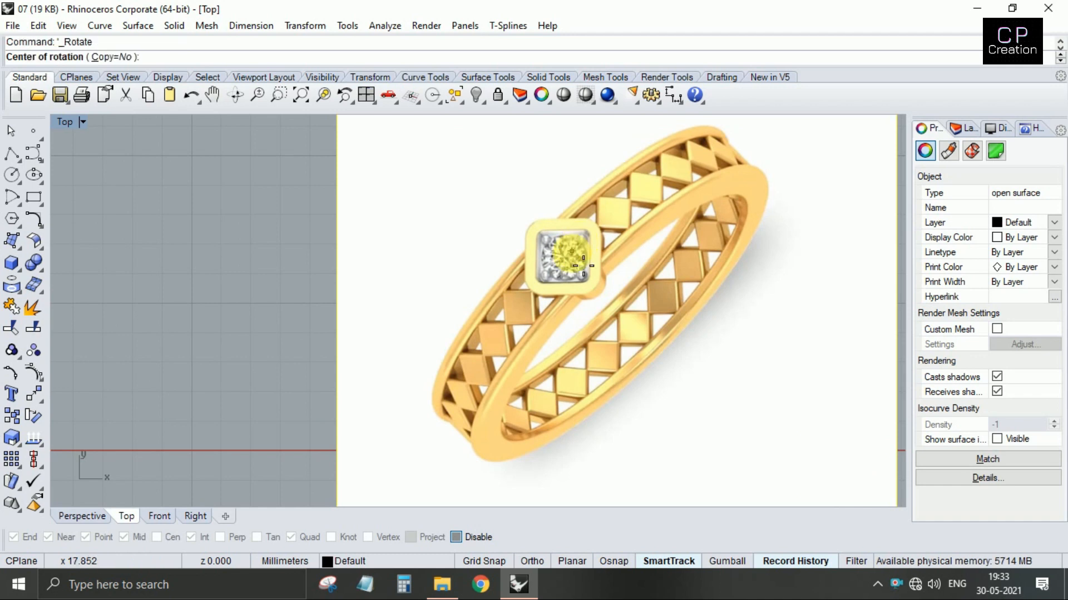
- Rotate the reference picture about the stone's centre so the ring lies horizontally
{"action": "scroll", "coordinate": [562, 270], "scroll_direction": "down", "scroll_amount": 9}
{"action": "left_click", "coordinate": [563, 266]}
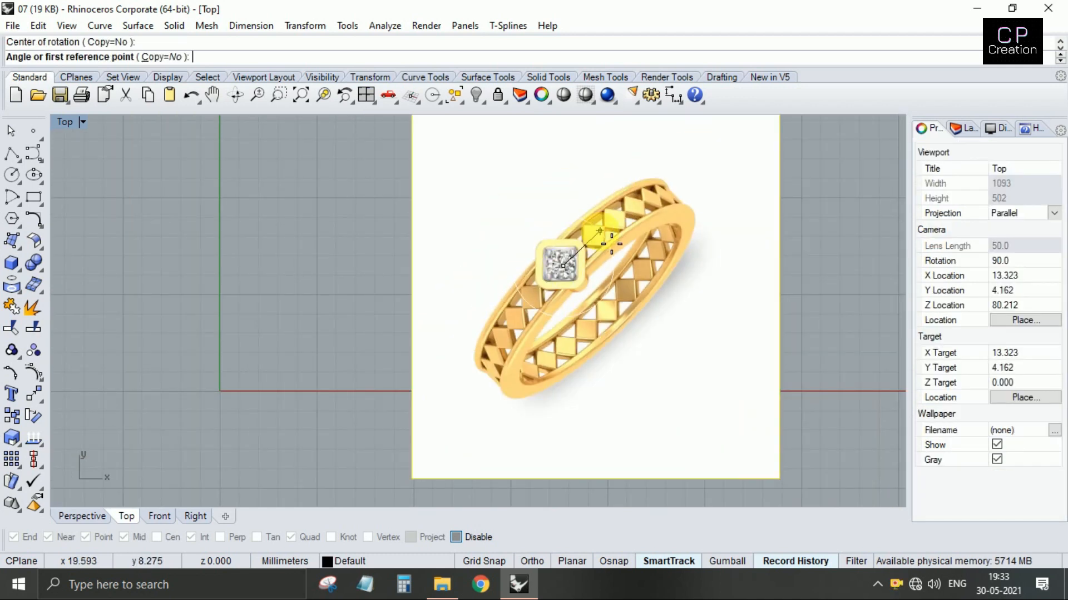
{"action": "left_click", "coordinate": [611, 243]}
{"action": "left_click", "coordinate": [719, 248]}
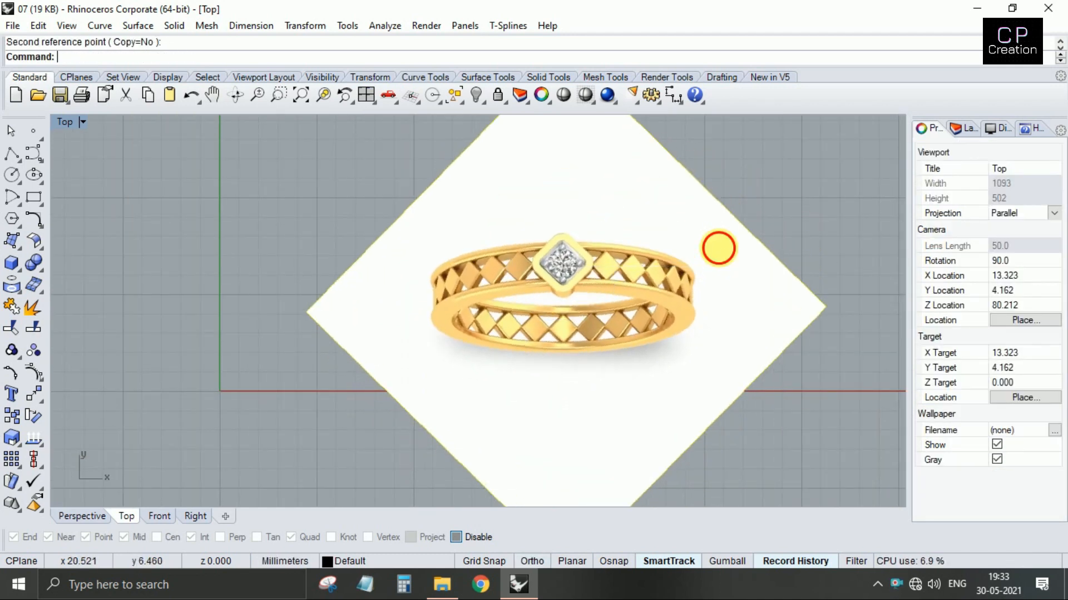
- Draw a circle about 13.8 mm in diameter around the pictured ring and move it down to centre it on the band
{"action": "left_click", "coordinate": [20, 177]}
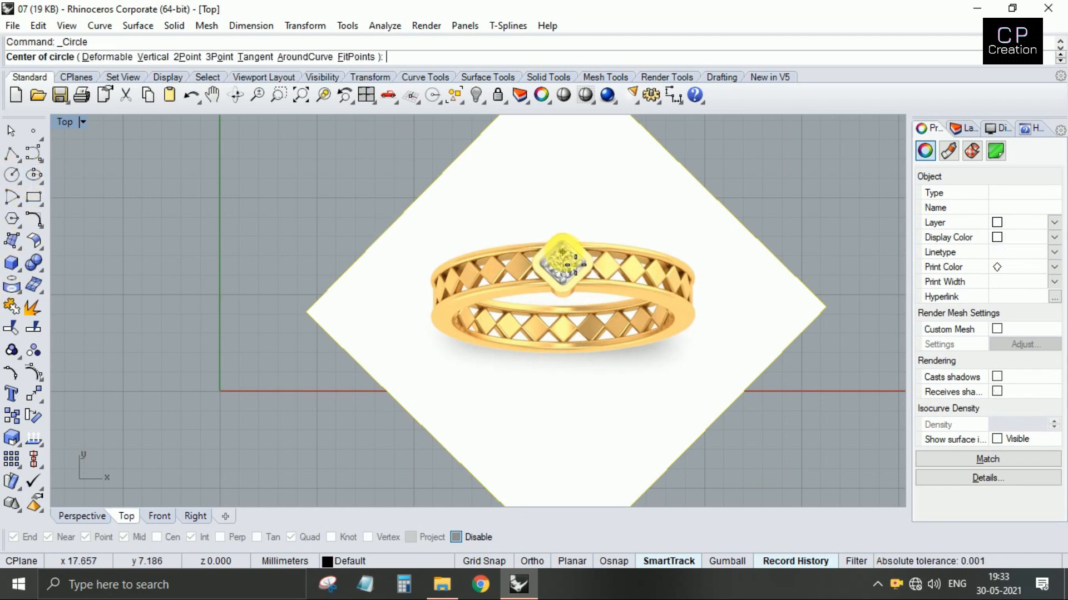
{"action": "left_click", "coordinate": [562, 278]}
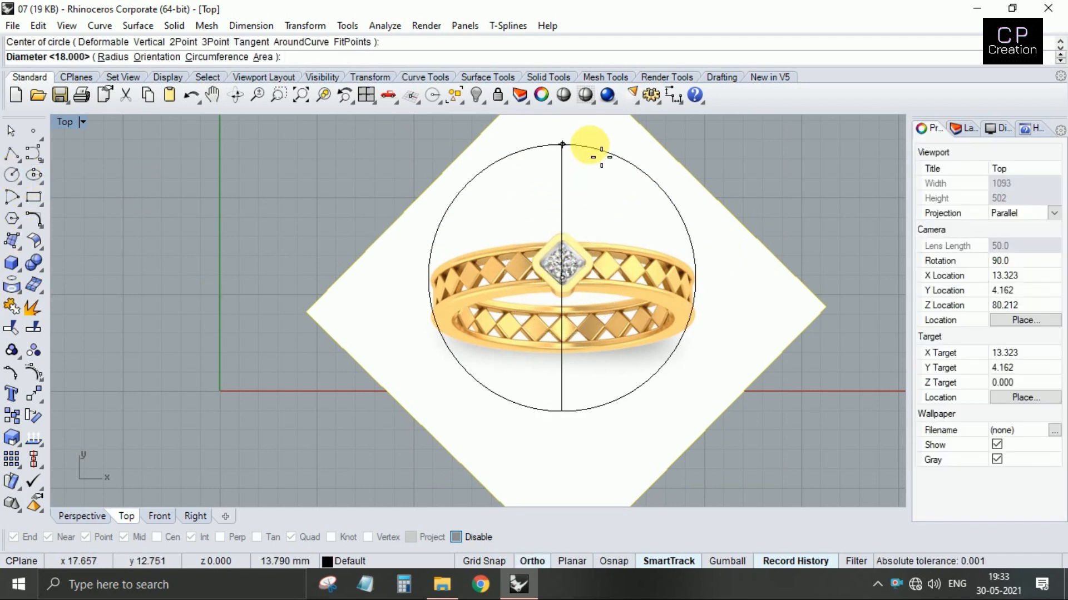
{"action": "left_click", "coordinate": [589, 145]}
{"action": "left_click", "coordinate": [589, 145]}
{"action": "left_click", "coordinate": [589, 145]}
{"action": "scroll", "coordinate": [590, 145], "scroll_direction": "up", "scroll_amount": 2}
{"action": "left_click_drag", "start_coordinate": [589, 145], "coordinate": [589, 163]}
- Scale the circle up slightly from the ring's centre so it clears both sides of the pictured band
{"action": "type", "text": "s"}
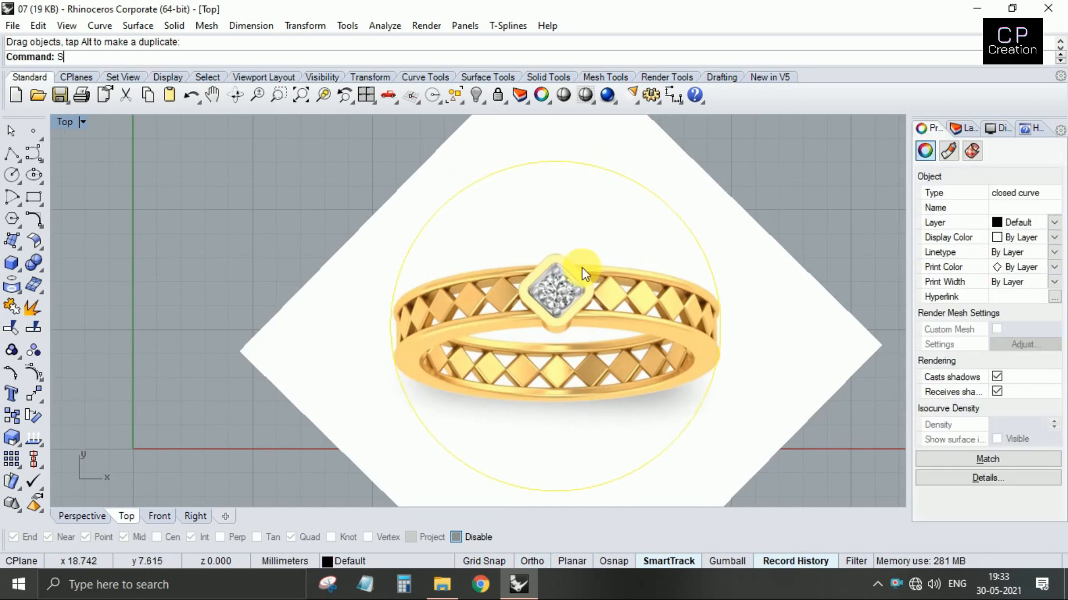
{"action": "key", "text": "Return"}
{"action": "left_click", "coordinate": [550, 312]}
{"action": "left_click", "coordinate": [732, 287], "text": "shift"}
{"action": "left_click", "coordinate": [740, 285], "text": "shift"}
- Trim away the part of the reference picture outside the circle and save the file
{"action": "left_click_drag", "start_coordinate": [804, 196], "coordinate": [602, 335]}
{"action": "type", "text": "t"}
{"action": "key", "text": "Return"}
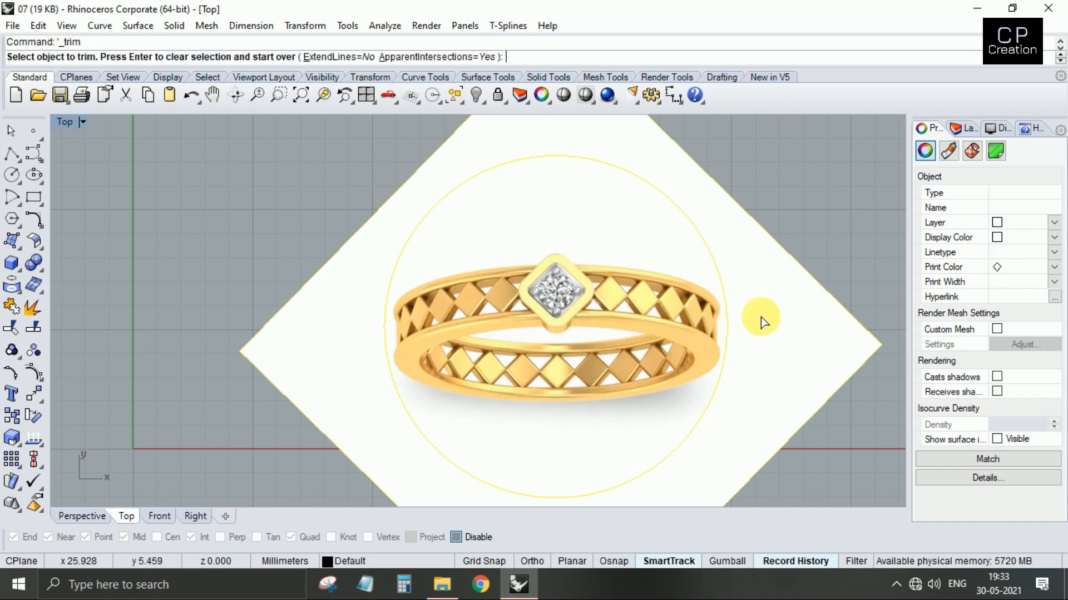
{"action": "left_click", "coordinate": [793, 310]}
{"action": "key", "text": "Return"}
{"action": "left_click", "coordinate": [595, 311], "text": "ctrl"}
{"action": "left_click", "coordinate": [595, 311], "text": "shift"}
{"action": "scroll", "coordinate": [595, 311], "scroll_direction": "down", "scroll_amount": 5}
{"action": "key", "text": "Escape"}
{"action": "key", "text": "ctrl+s"}
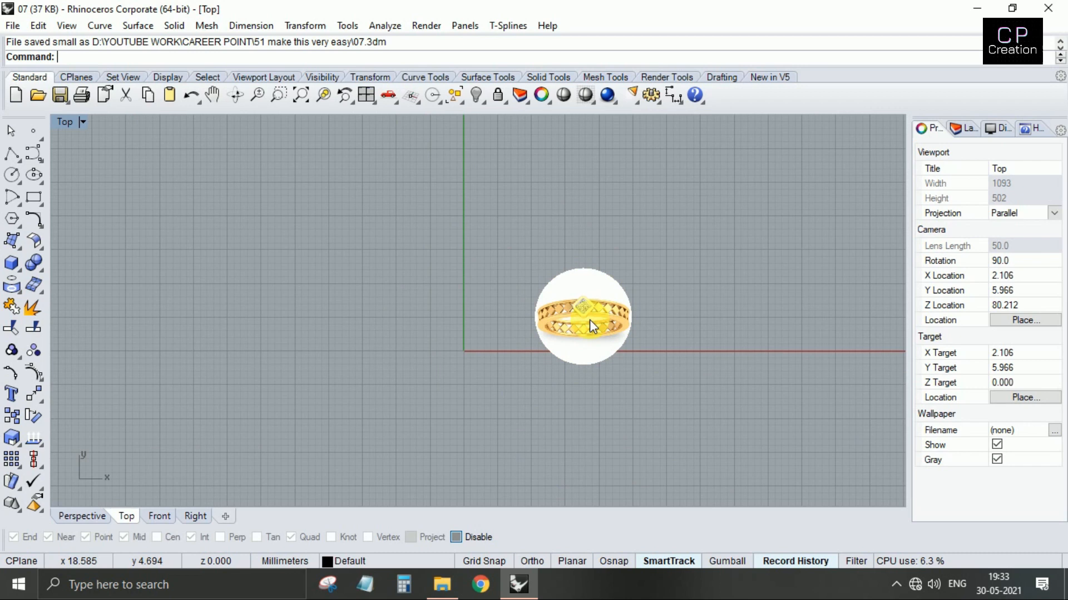
- Draw an 18 mm diameter circle centred on the origin in the Front view
{"action": "scroll", "coordinate": [587, 331], "scroll_direction": "up", "scroll_amount": 6}
{"action": "left_click_drag", "start_coordinate": [588, 330], "coordinate": [646, 346]}
{"action": "left_click", "coordinate": [451, 361]}
{"action": "left_click", "coordinate": [11, 175]}
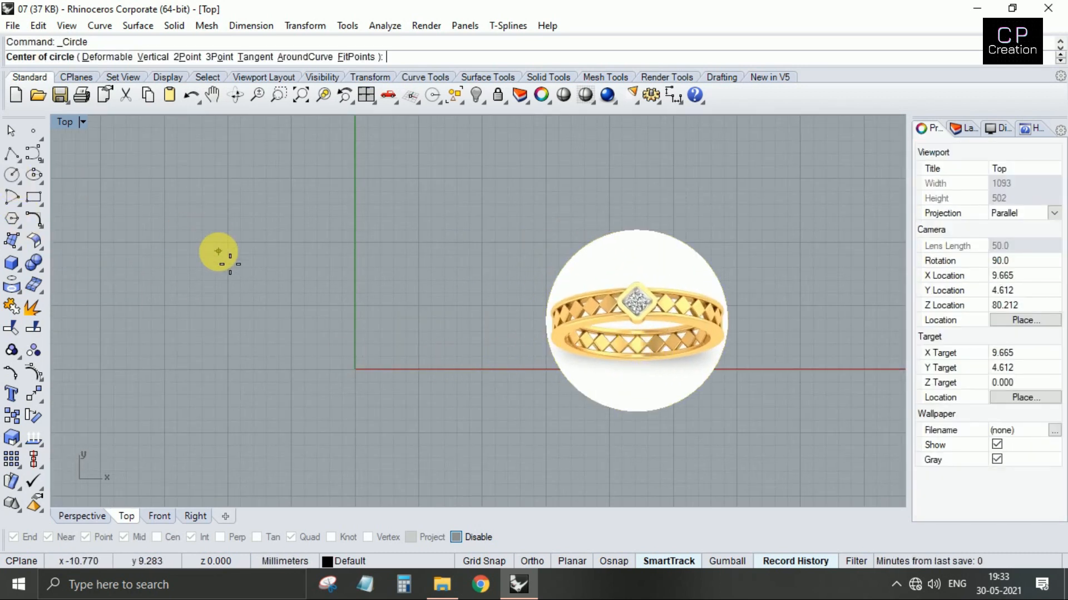
{"action": "key", "text": "ctrl+F2"}
{"action": "type", "text": "0"}
{"action": "key", "text": "Return"}
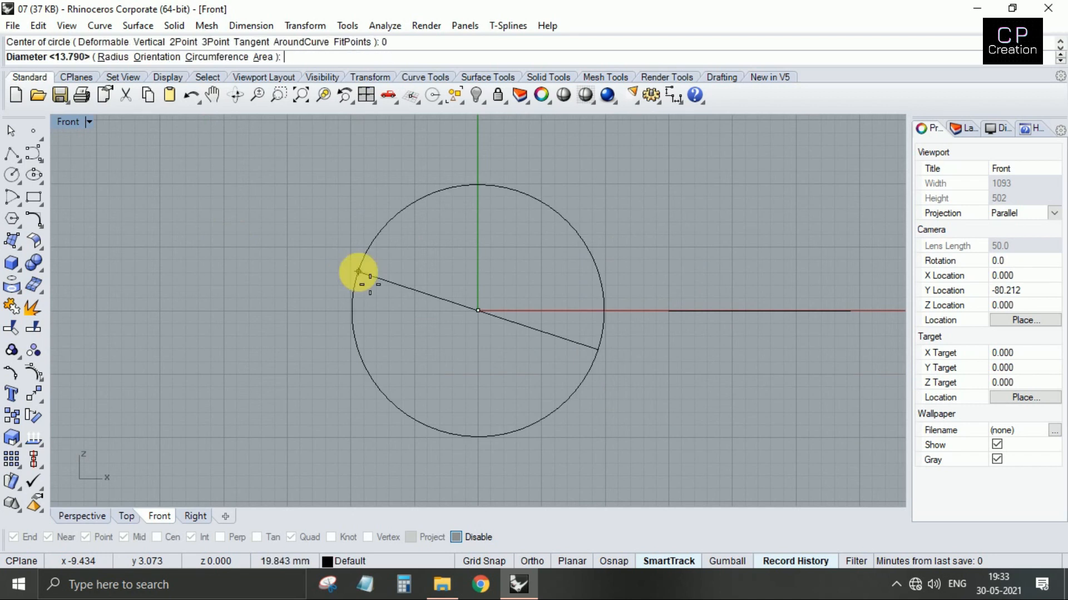
{"action": "type", "text": "18"}
{"action": "key", "text": "Return"}
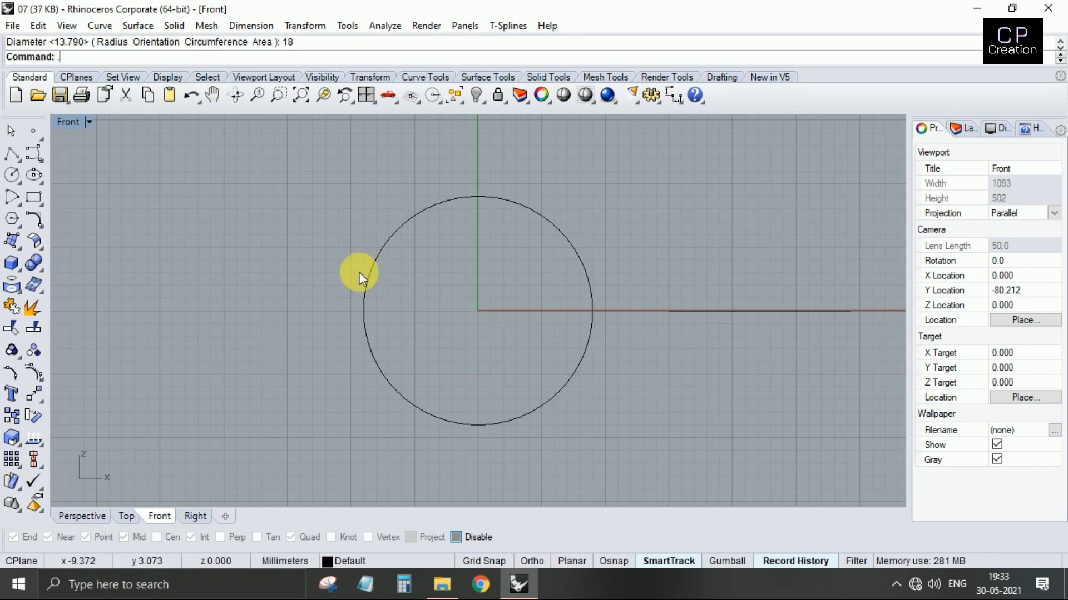
- Offset the 18 mm circle outward by 1.2 mm
{"action": "left_click", "coordinate": [427, 206]}
{"action": "type", "text": "offset"}
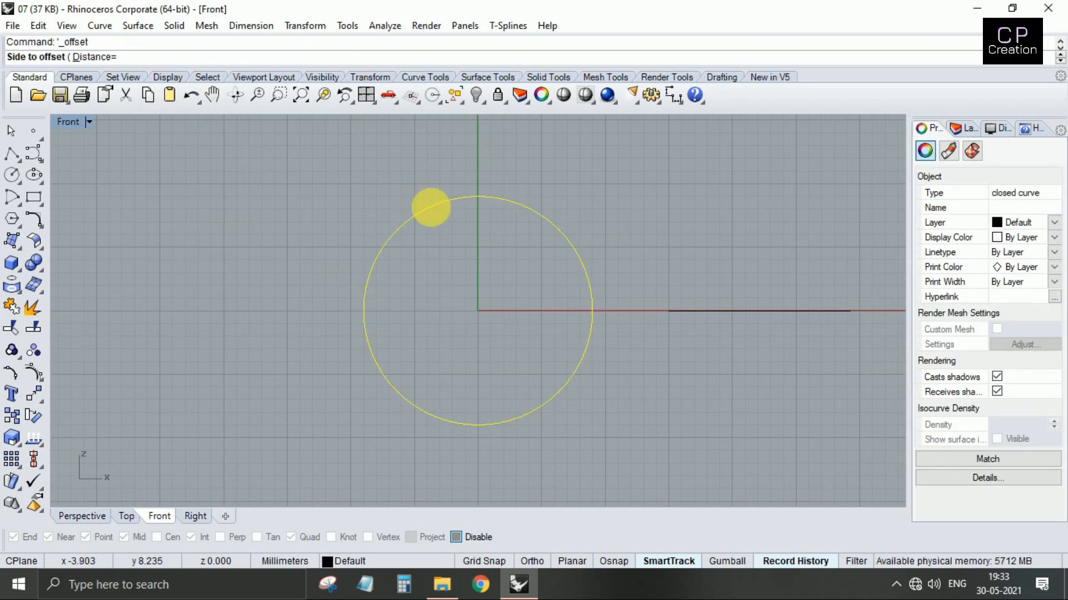
{"action": "key", "text": "Return"}
{"action": "type", "text": "1."}
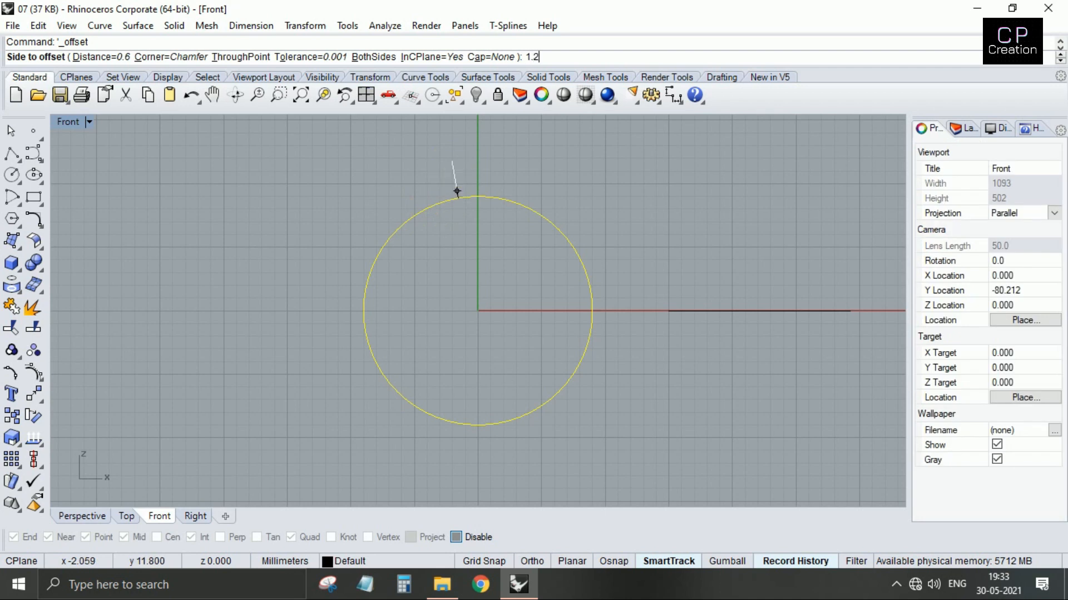
{"action": "type", "text": "2"}
{"action": "right_click", "coordinate": [452, 162]}
{"action": "left_click", "coordinate": [455, 182]}
- In the Right view, offset the outer circle to both sides by 4/2 mm
{"action": "left_click", "coordinate": [461, 179]}
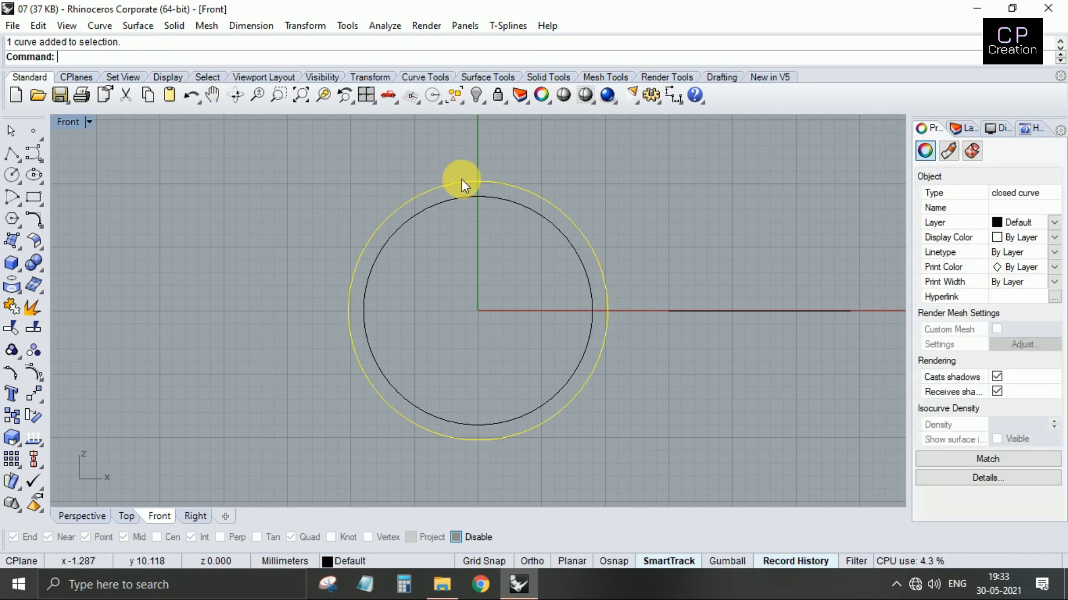
{"action": "key", "text": "ctrl+F3"}
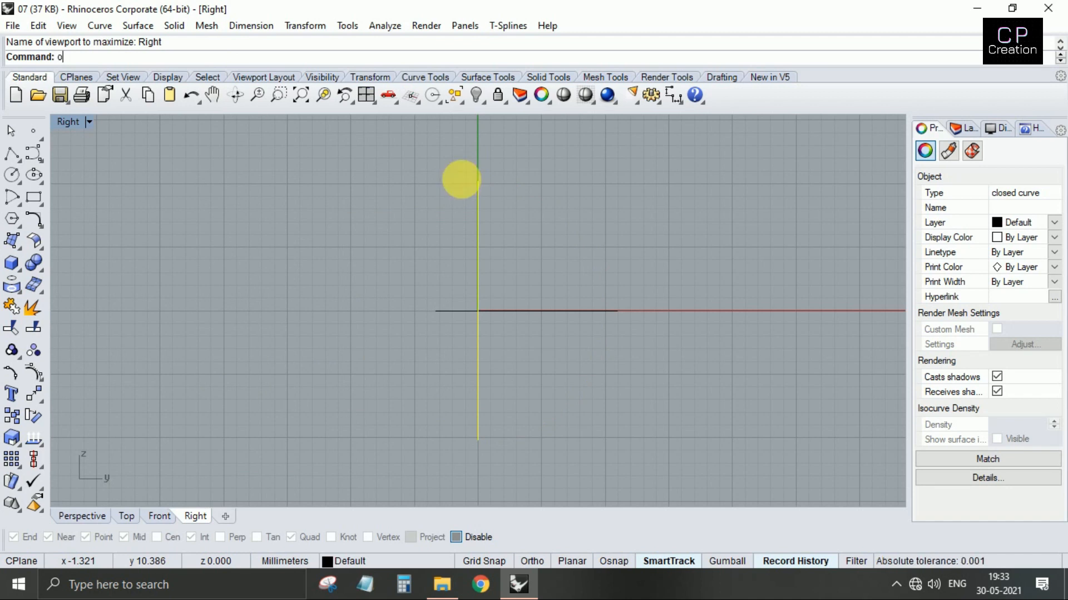
{"action": "right_click", "coordinate": [462, 179]}
{"action": "type", "text": "b"}
{"action": "key", "text": "Return"}
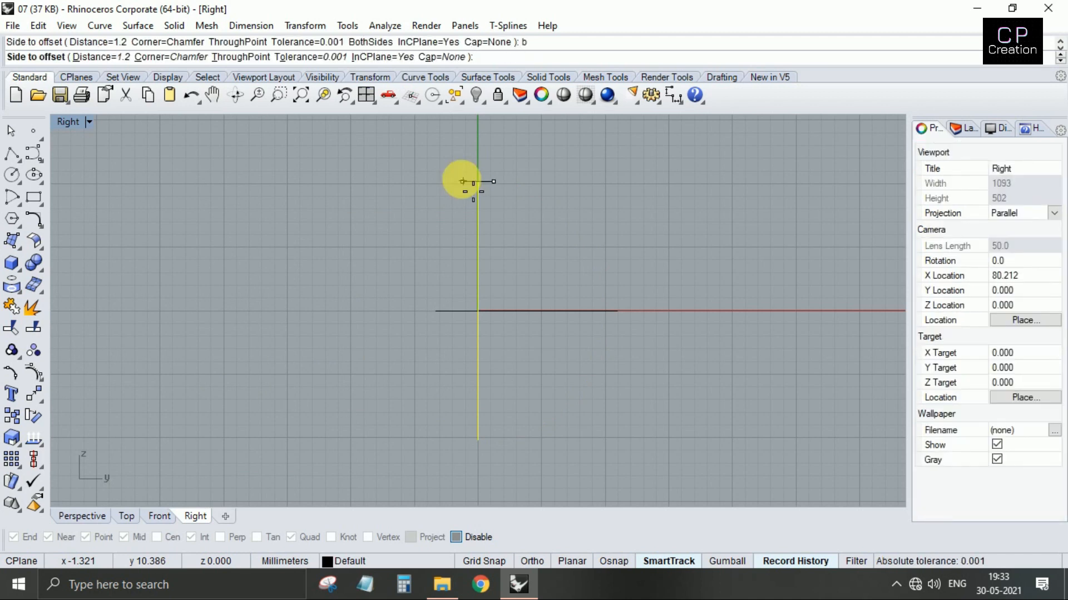
{"action": "type", "text": "4/2"}
{"action": "key", "text": "Return"}
{"action": "left_click", "coordinate": [461, 179]}
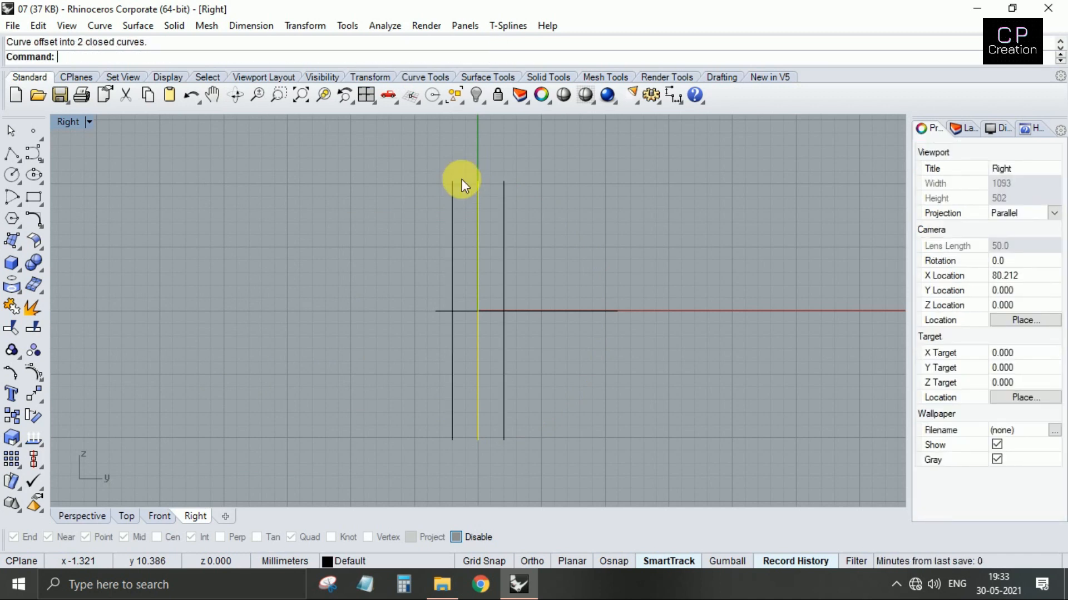
- Offset one of the side circles 0.8 mm inward, towards the middle of the band
{"action": "left_click", "coordinate": [462, 179]}
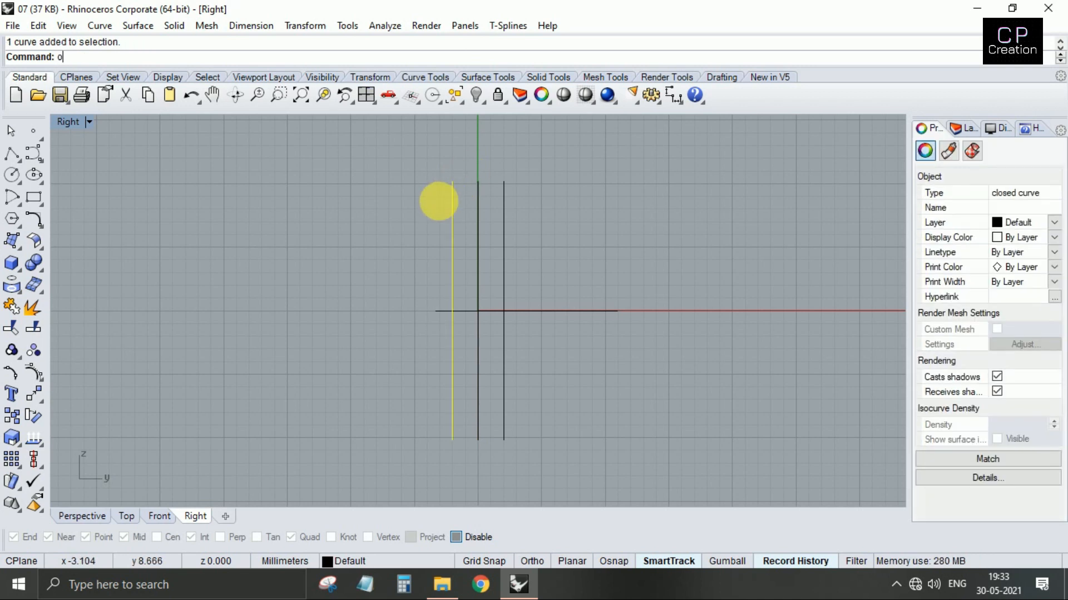
{"action": "type", "text": "o"}
{"action": "key", "text": "Return"}
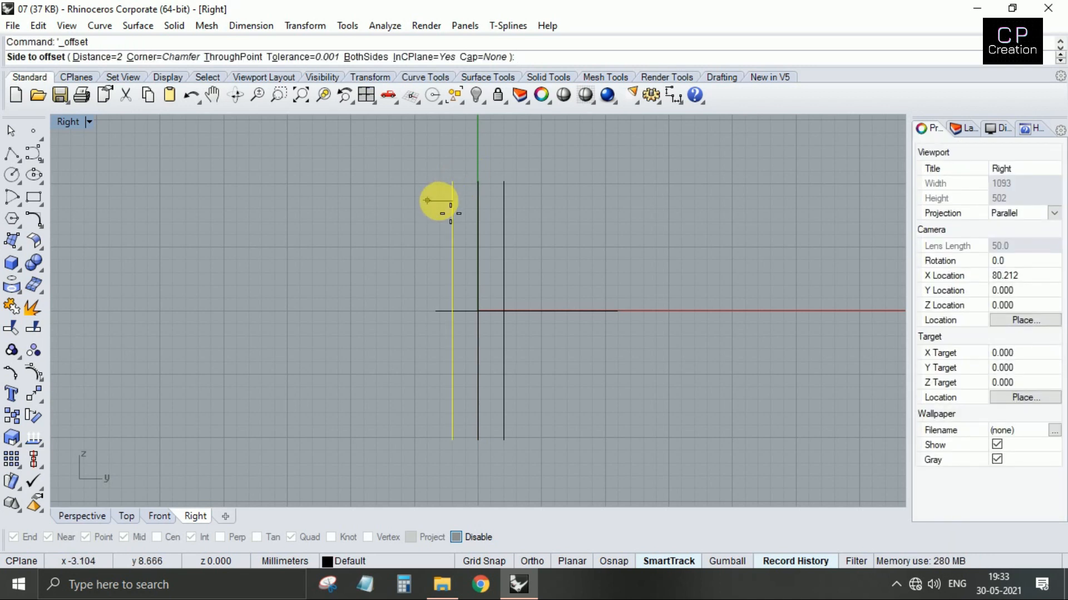
{"action": "key", "text": "Return"}
{"action": "left_click", "coordinate": [482, 192]}
- Loft a surface between the side circle and its inward offset copy
{"action": "left_click_drag", "start_coordinate": [466, 172], "coordinate": [445, 198]}
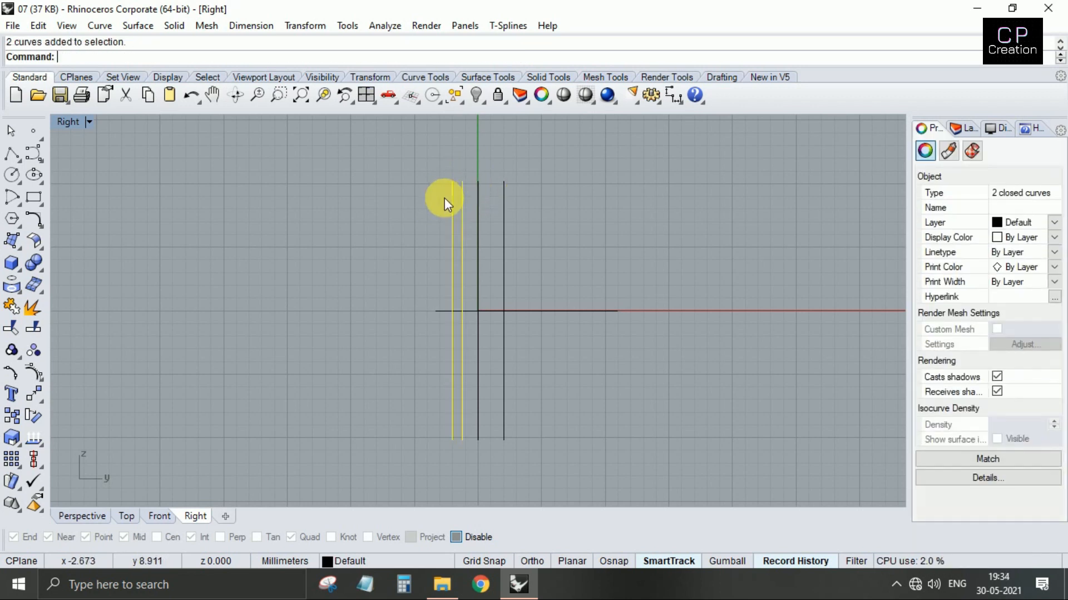
{"action": "key", "text": "ctrl+F4"}
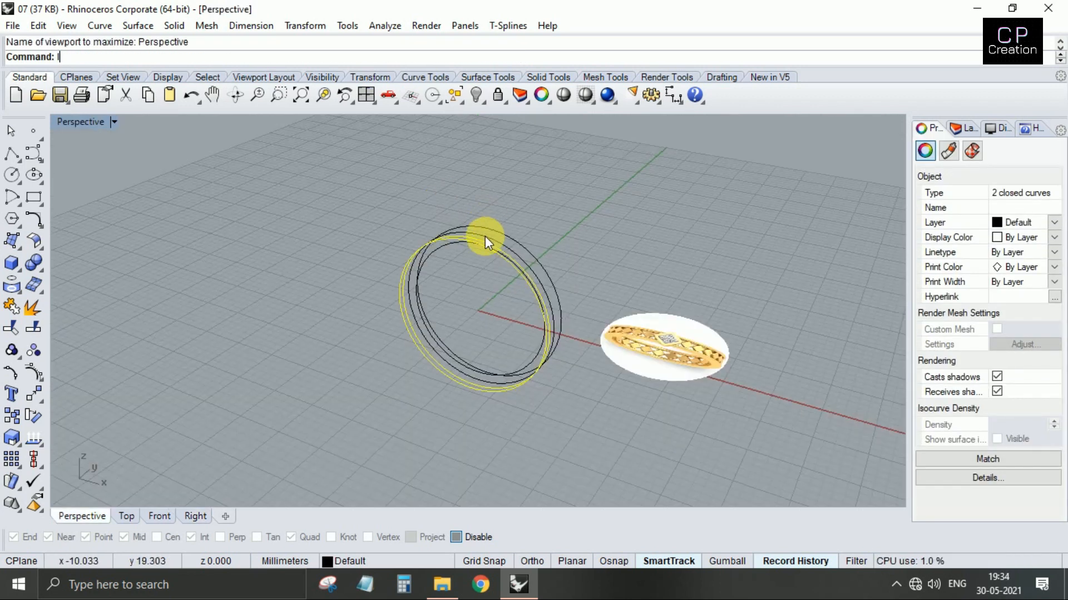
{"action": "type", "text": "lo"}
{"action": "key", "text": "Return"}
{"action": "key", "text": "Return"}
{"action": "key", "text": "Return"}
- Offset the lofted strip inward as a solid 0.8 mm thick with OffsetSrf
{"action": "scroll", "coordinate": [486, 237], "scroll_direction": "up", "scroll_amount": 7}
{"action": "scroll", "coordinate": [502, 269], "scroll_direction": "up", "scroll_amount": 5}
{"action": "left_click", "coordinate": [459, 243]}
{"action": "type", "text": "o"}
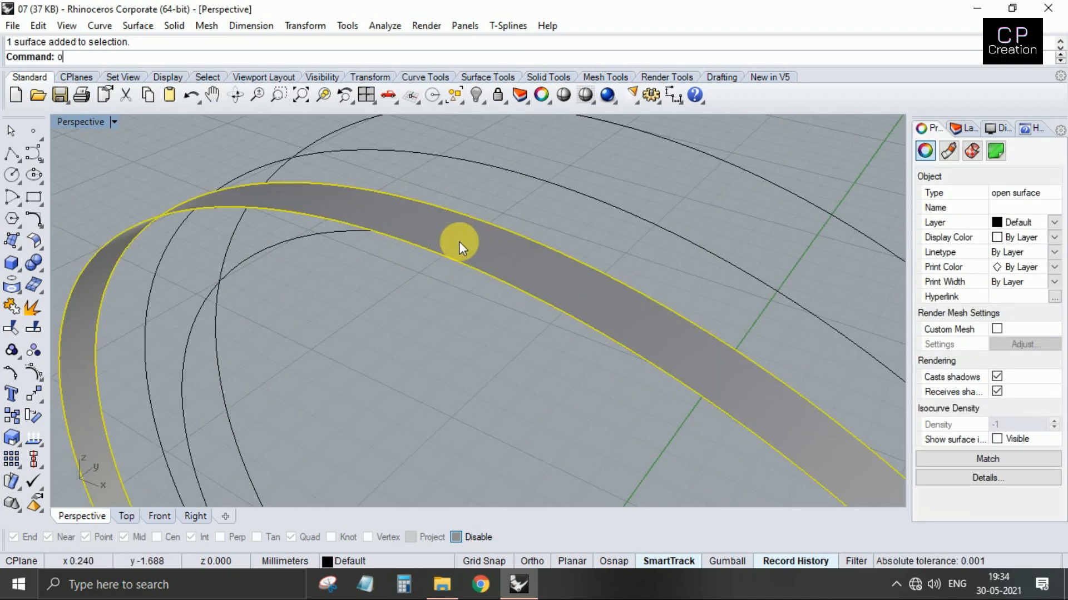
{"action": "type", "text": "ffsetsrf"}
{"action": "key", "text": "Return"}
{"action": "mouse_move", "coordinate": [458, 243]}
{"action": "right_mouse_down"}
{"action": "mouse_move", "coordinate": [506, 256]}
{"action": "mouse_move", "coordinate": [459, 241]}
{"action": "right_mouse_up"}
{"action": "type", "text": ".8"}
{"action": "key", "text": "Return"}
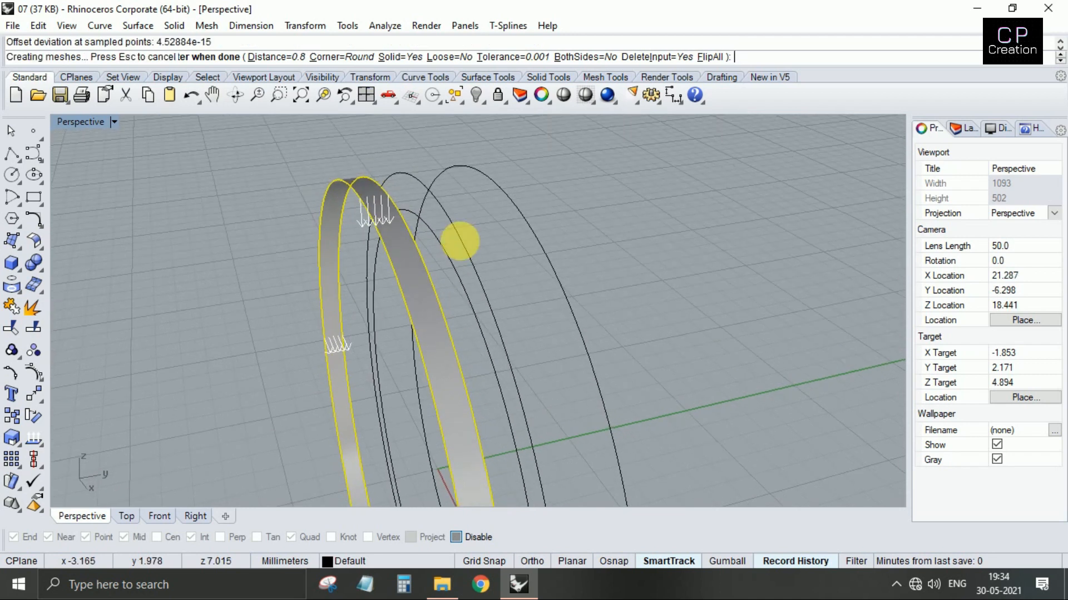
{"action": "key", "text": "Escape"}
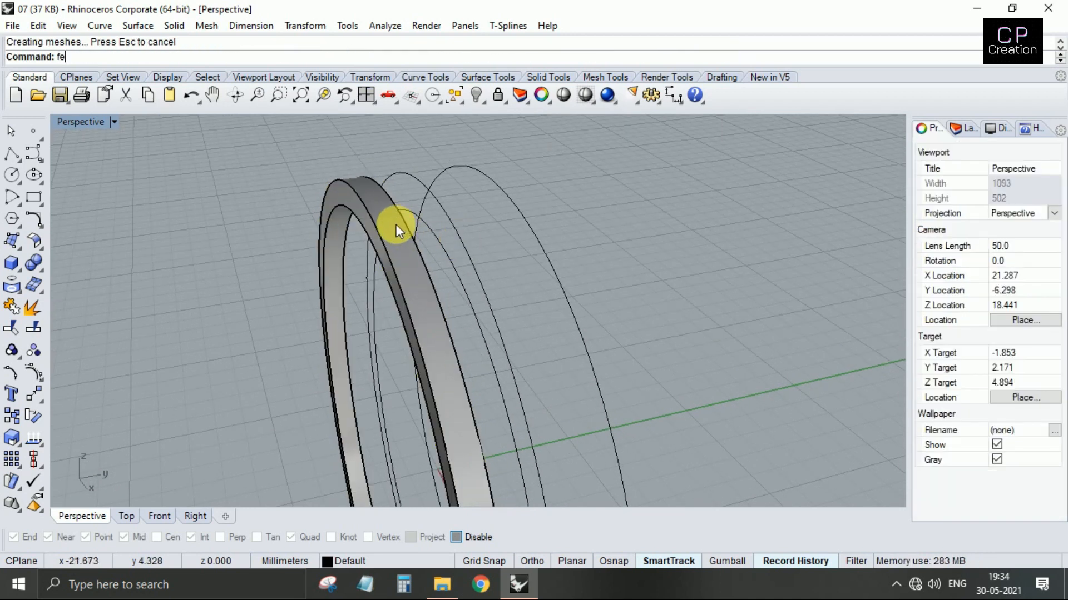
- Fillet the outward-facing outer edge of the solid rail with a 0.6 mm radius
{"action": "type", "text": "fe"}
{"action": "key", "text": "Return"}
{"action": "type", "text": ".6"}
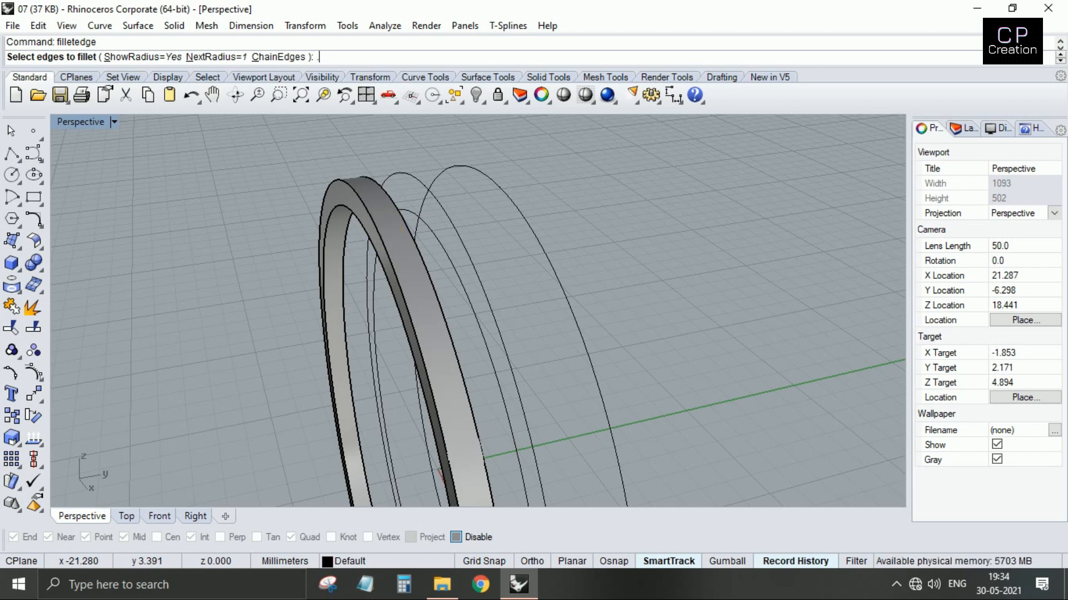
{"action": "key", "text": "Return"}
{"action": "left_click", "coordinate": [382, 231]}
{"action": "key", "text": "Return"}
{"action": "key", "text": "Return"}
- Mirror the filleted rail about the origin to create the matching rail on the opposite side
{"action": "left_click", "coordinate": [389, 220]}
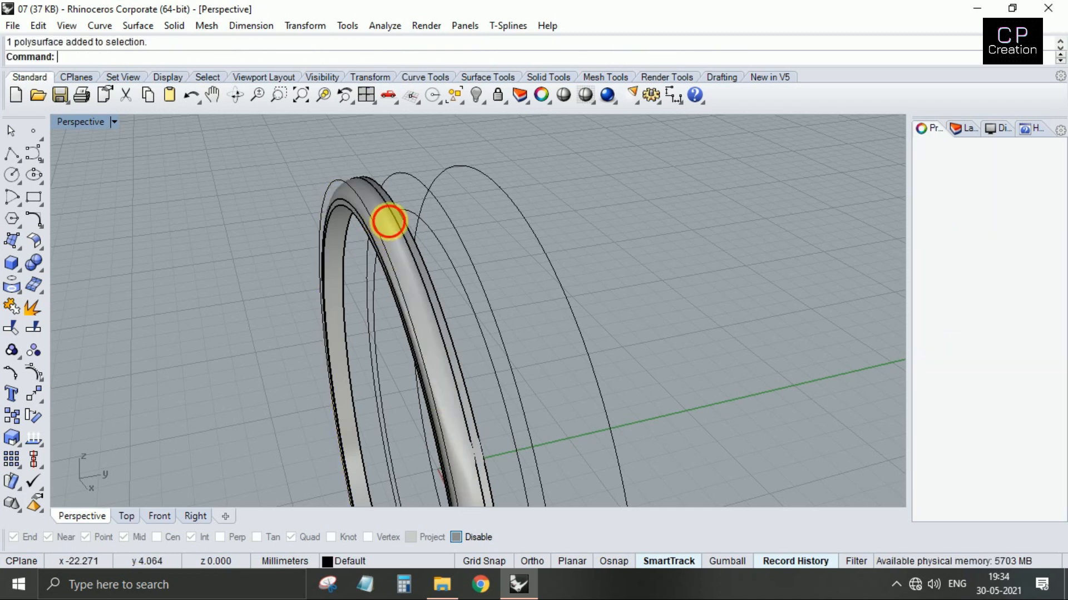
{"action": "type", "text": "mi"}
{"action": "key", "text": "Return"}
{"action": "type", "text": "0"}
{"action": "key", "text": "Return"}
{"action": "left_click", "coordinate": [407, 200]}
{"action": "mouse_move", "coordinate": [407, 200]}
{"action": "right_mouse_down"}
{"action": "mouse_move", "coordinate": [453, 207]}
{"action": "mouse_move", "coordinate": [427, 278]}
{"action": "mouse_move", "coordinate": [584, 255]}
{"action": "mouse_move", "coordinate": [465, 262]}
{"action": "mouse_move", "coordinate": [401, 303]}
{"action": "mouse_move", "coordinate": [333, 310]}
{"action": "mouse_move", "coordinate": [337, 295]}
{"action": "mouse_move", "coordinate": [385, 305]}
{"action": "right_mouse_up"}
{"action": "key", "text": "Escape"}
{"action": "key", "text": "ctrl+alt+r"}
{"action": "key", "text": "ctrl+alt+s"}
- In the Top view, draw a four-sided polygon centred on the pictured stone, following the bezel's inner diamond outline
{"action": "key", "text": "ctrl+F1"}
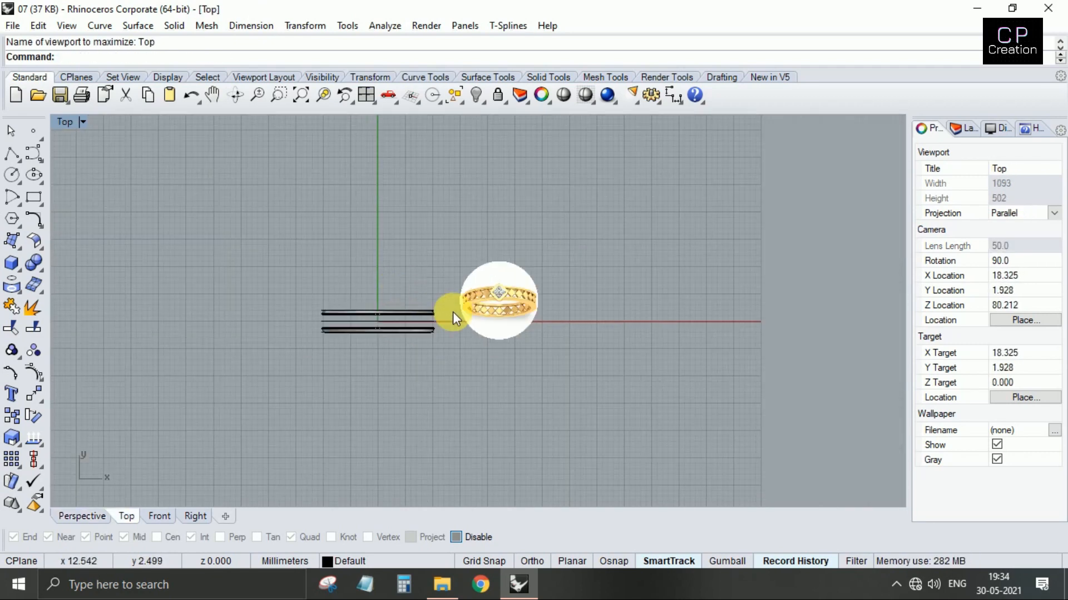
{"action": "scroll", "coordinate": [508, 273], "scroll_direction": "up", "scroll_amount": 8}
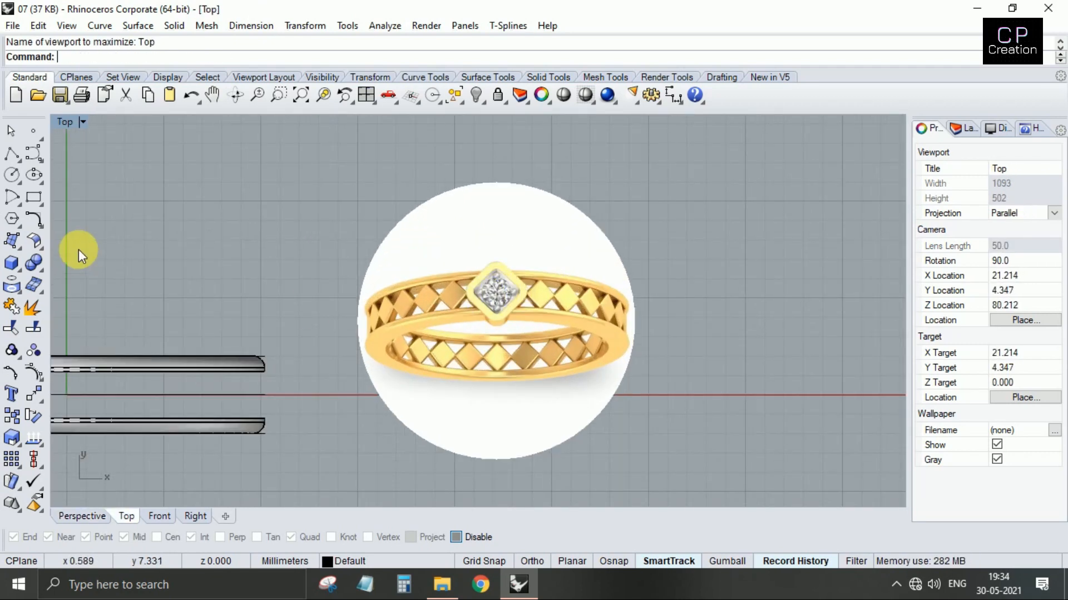
{"action": "left_click", "coordinate": [18, 248]}
{"action": "scroll", "coordinate": [479, 286], "scroll_direction": "up", "scroll_amount": 6}
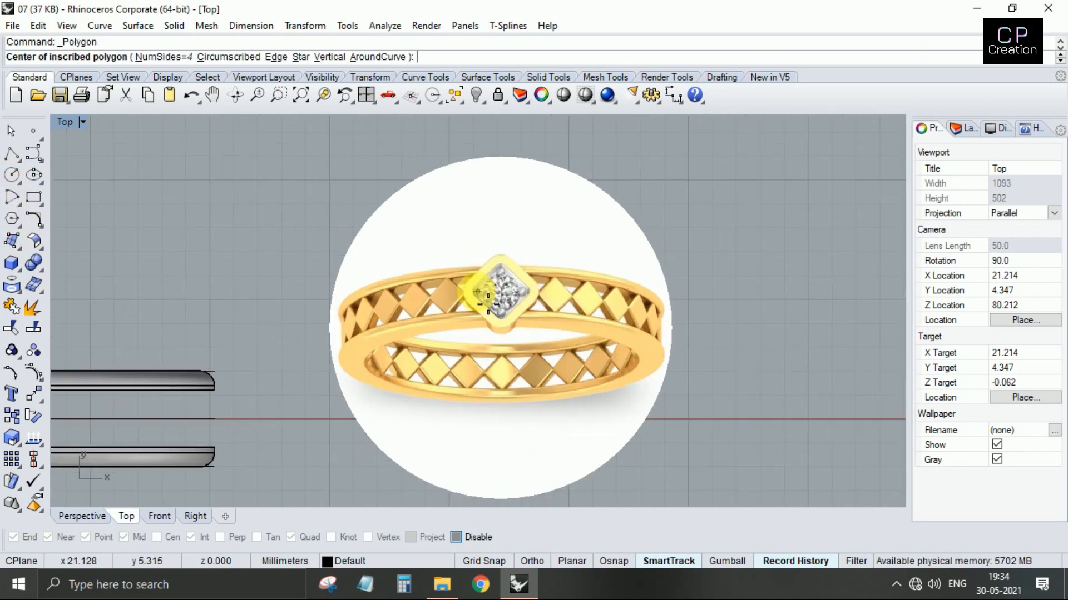
{"action": "left_click", "coordinate": [513, 295]}
{"action": "scroll", "coordinate": [514, 295], "scroll_direction": "up", "scroll_amount": 5}
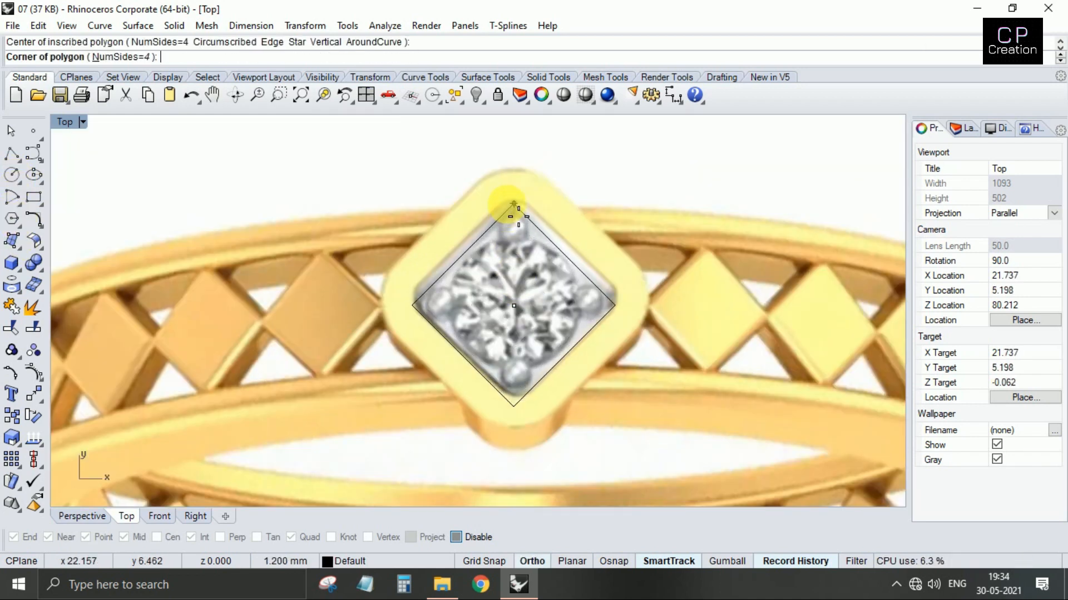
{"action": "left_click", "coordinate": [511, 201]}
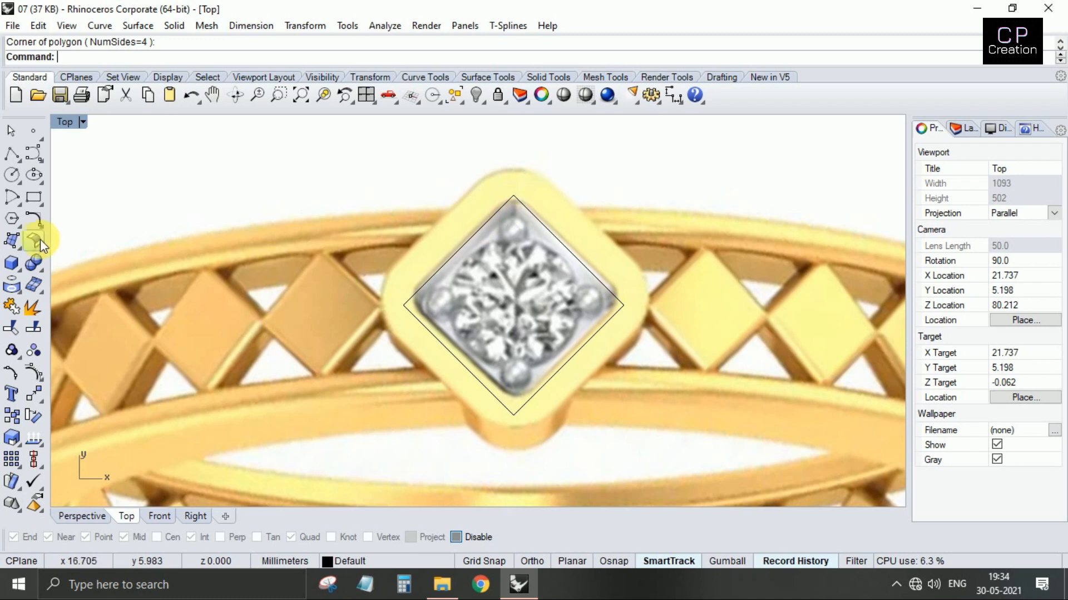
- Fillet all four corners of the diamond-shaped polygon with a 0.2 mm radius, joining and trimming the curves
{"action": "left_click", "coordinate": [41, 227]}
{"action": "left_click", "coordinate": [52, 219]}
{"action": "left_click", "coordinate": [495, 215]}
{"action": "left_click", "coordinate": [520, 205]}
{"action": "key", "text": "Return"}
{"action": "left_click", "coordinate": [434, 288]}
{"action": "left_click", "coordinate": [418, 312]}
{"action": "key", "text": "Return"}
{"action": "left_click", "coordinate": [507, 400]}
{"action": "left_click", "coordinate": [578, 348]}
{"action": "key", "text": "Return"}
{"action": "left_click", "coordinate": [612, 301]}
{"action": "left_click", "coordinate": [612, 312]}
- Offset the rounded diamond outline outward by 0.5 mm for the bezel's outer edge
{"action": "left_click", "coordinate": [519, 210]}
{"action": "key", "text": "Return"}
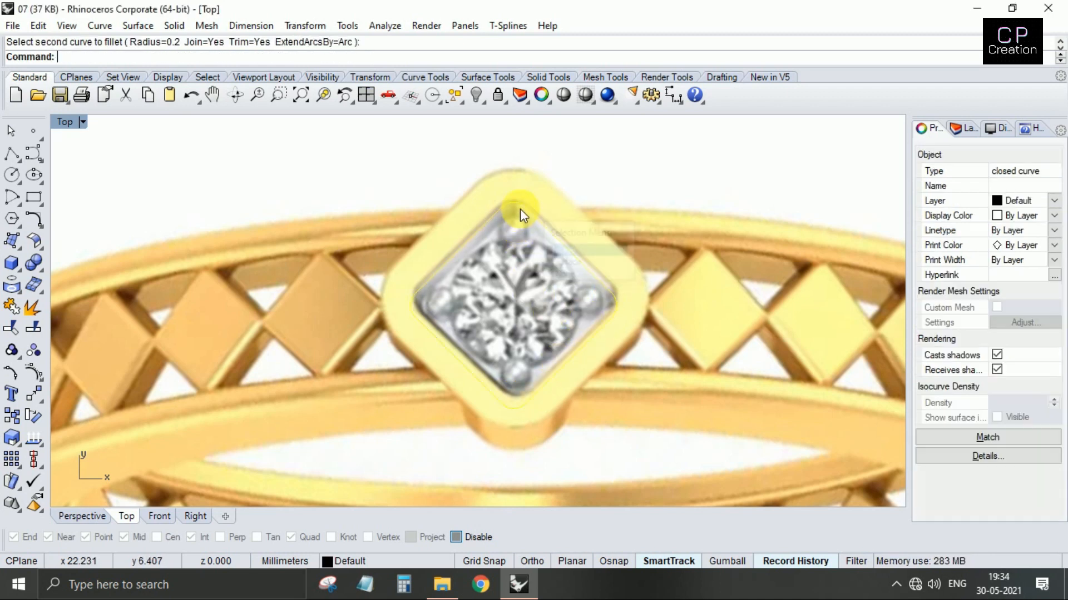
{"action": "type", "text": "o"}
{"action": "key", "text": "Return"}
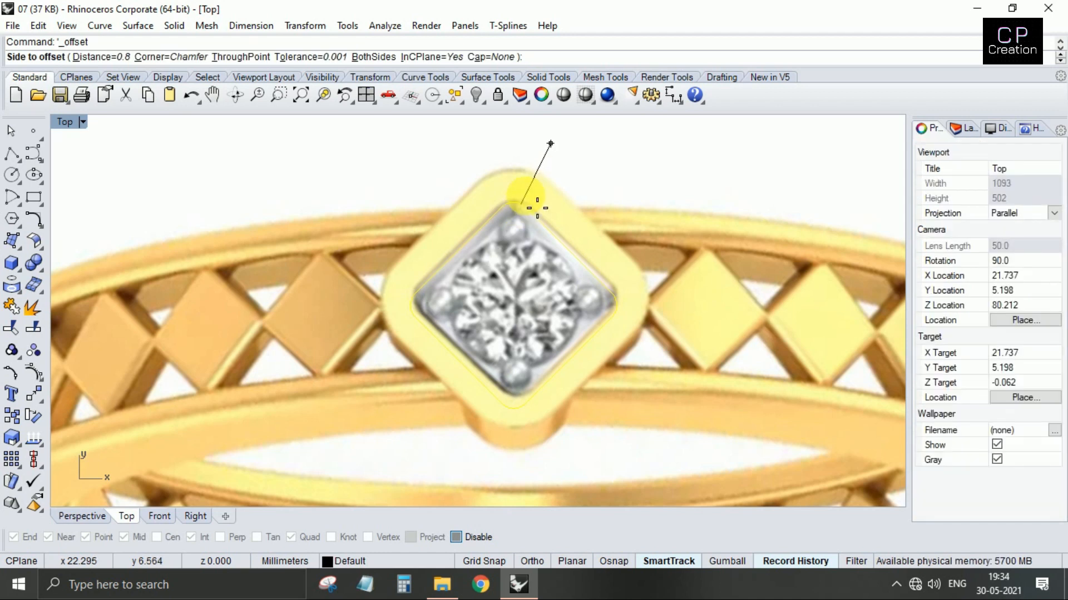
{"action": "type", "text": ".5"}
{"action": "key", "text": "Return"}
{"action": "double_click", "coordinate": [525, 195]}
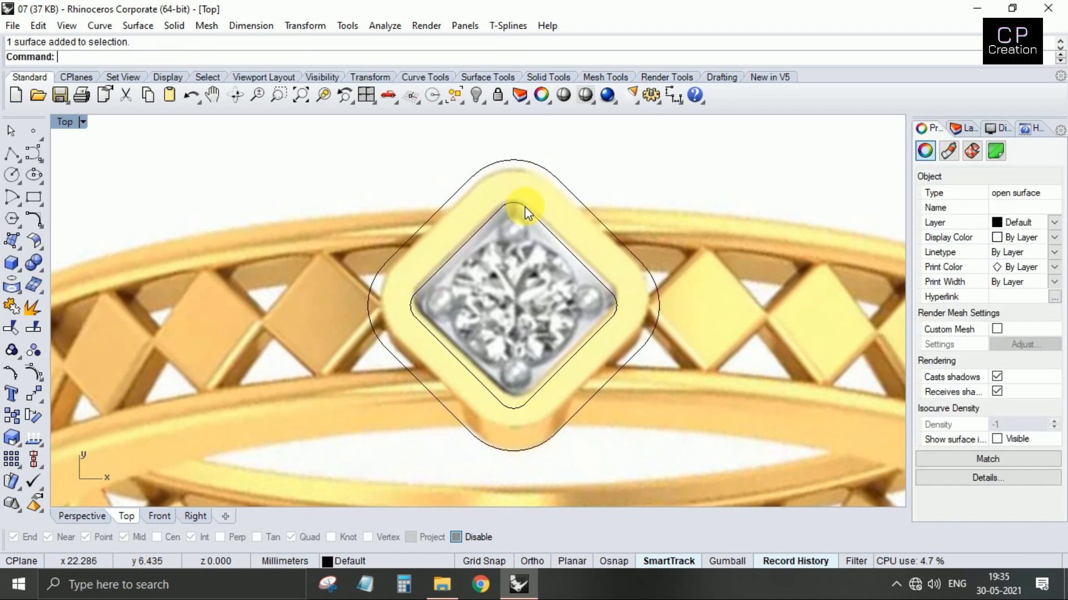
- Place an area centroid point for the inner rounded diamond outline
{"action": "left_click", "coordinate": [526, 207]}
{"action": "key", "text": "Return"}
{"action": "type", "text": "AC"}
{"action": "key", "text": "Return"}
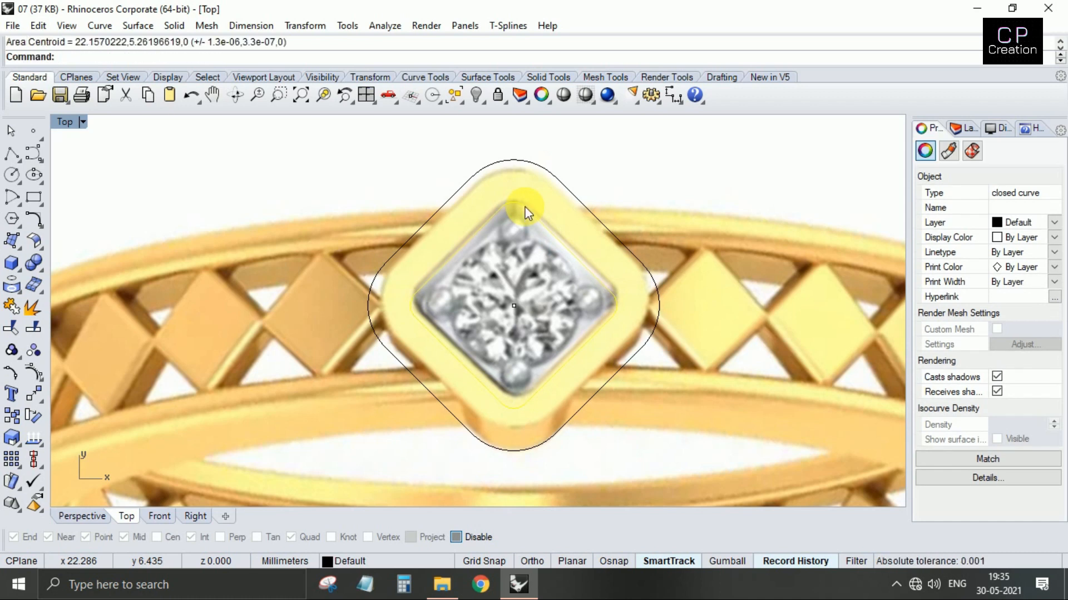
- Try to move both diamond outlines together with the reference picture from the centroid point to the origin, and undo it
{"action": "left_click", "coordinate": [527, 213], "text": "shift"}
{"action": "left_click", "coordinate": [548, 175], "text": "shift"}
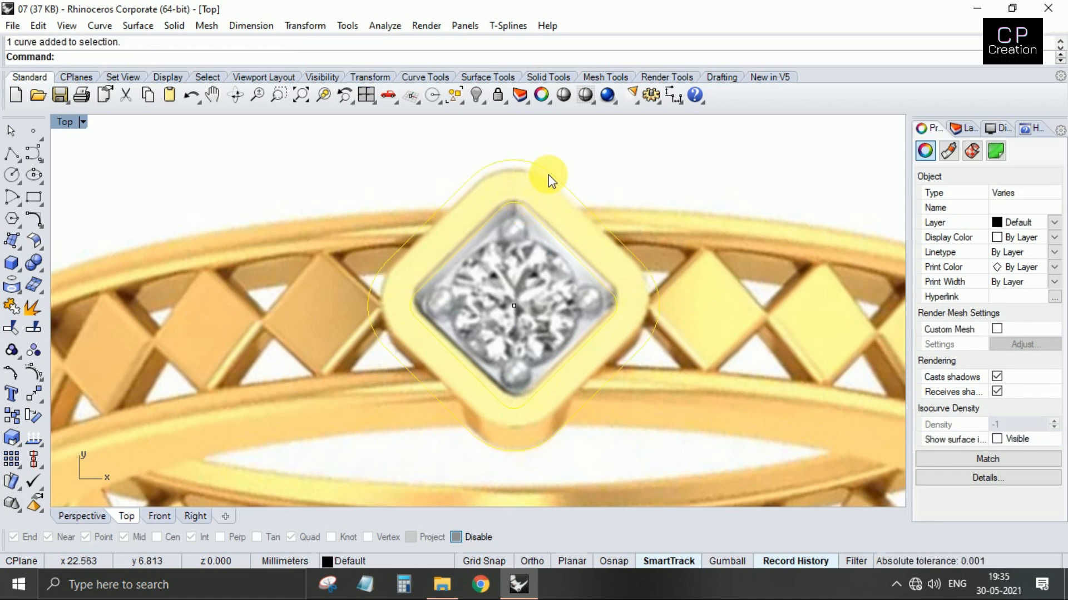
{"action": "type", "text": "m"}
{"action": "key", "text": "Return"}
{"action": "left_click", "coordinate": [516, 308]}
{"action": "type", "text": "0"}
{"action": "key", "text": "Return"}
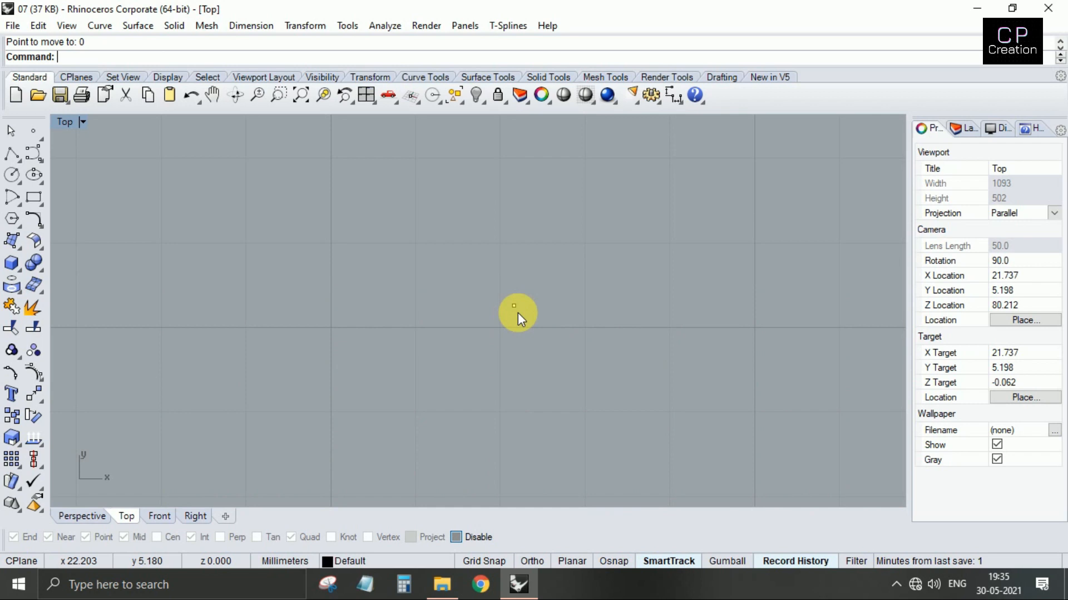
{"action": "key", "text": "ctrl+z"}
- Remove the reference picture from the selection and move the two diamond outlines from the centroid point to the origin
{"action": "left_click", "coordinate": [522, 301], "text": "ctrl"}
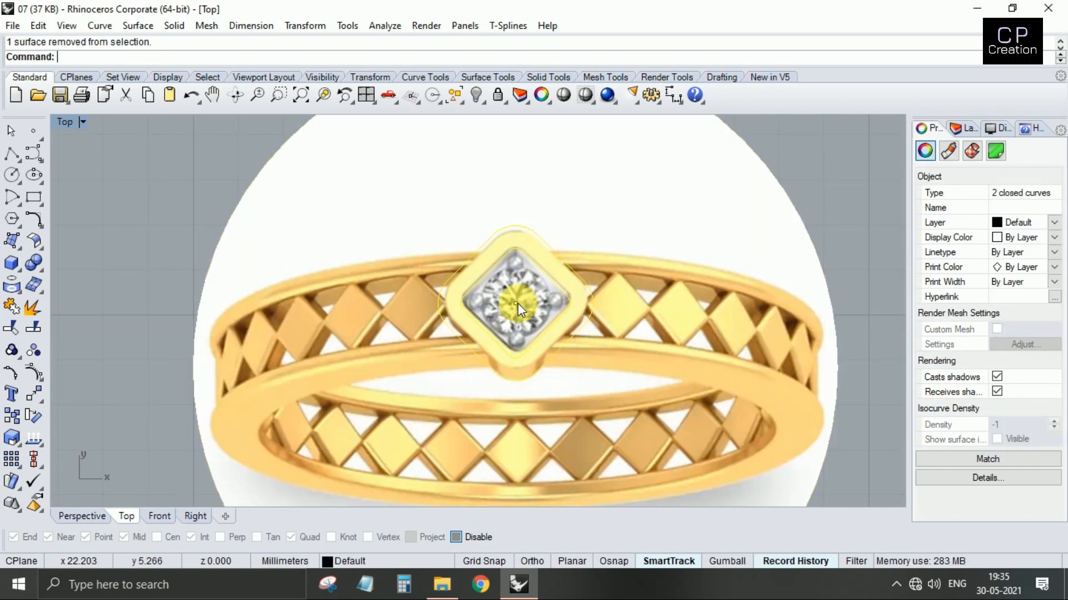
{"action": "type", "text": "m"}
{"action": "key", "text": "Return"}
{"action": "left_click", "coordinate": [520, 303]}
{"action": "type", "text": "0"}
{"action": "key", "text": "Return"}
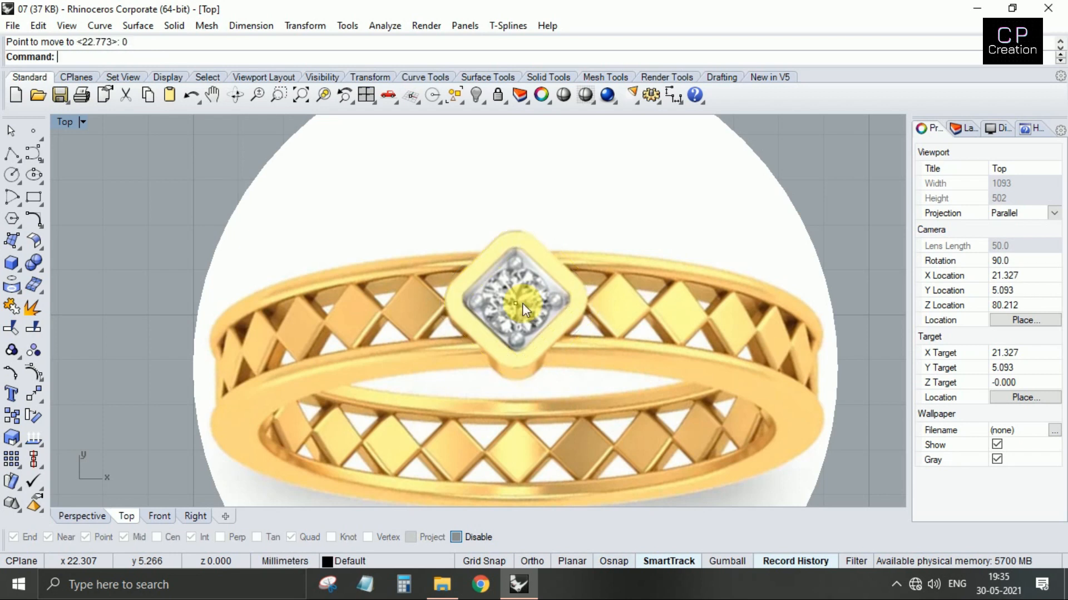
- Scale both diamond outlines up from the origin until the outer outline's corners extend slightly beyond the two side rails
{"action": "scroll", "coordinate": [522, 302], "scroll_direction": "down", "scroll_amount": 5}
{"action": "scroll", "coordinate": [286, 365], "scroll_direction": "up", "scroll_amount": 5}
{"action": "type", "text": "S"}
{"action": "key", "text": "Return"}
{"action": "type", "text": "0"}
{"action": "key", "text": "Return"}
{"action": "scroll", "coordinate": [331, 276], "scroll_direction": "up", "scroll_amount": 6}
{"action": "left_click", "coordinate": [333, 267], "text": "shift"}
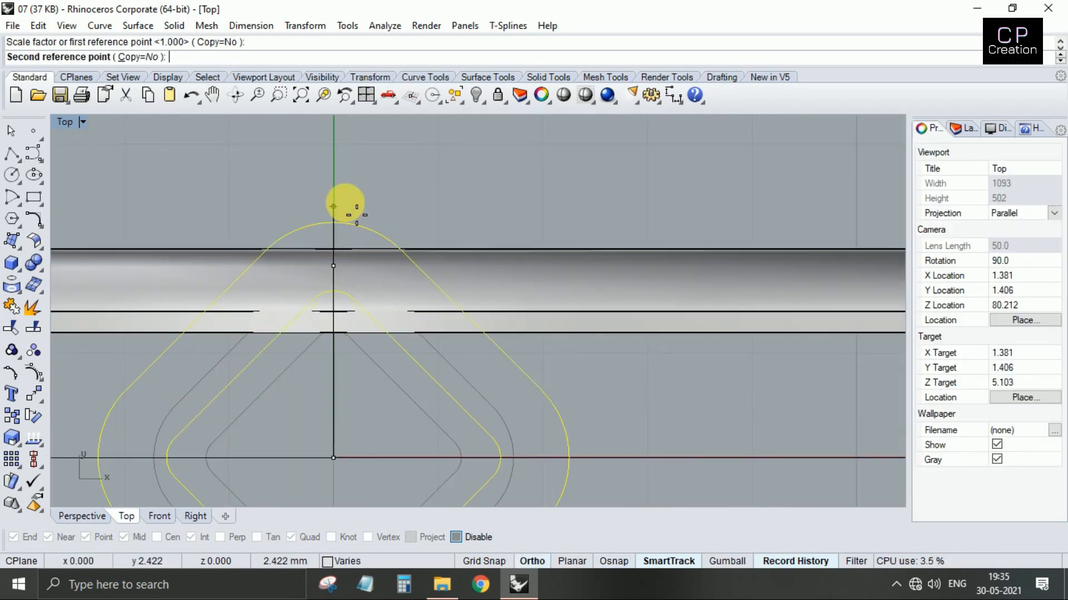
{"action": "left_click", "coordinate": [333, 187]}
{"action": "scroll", "coordinate": [354, 265], "scroll_direction": "down", "scroll_amount": 5}
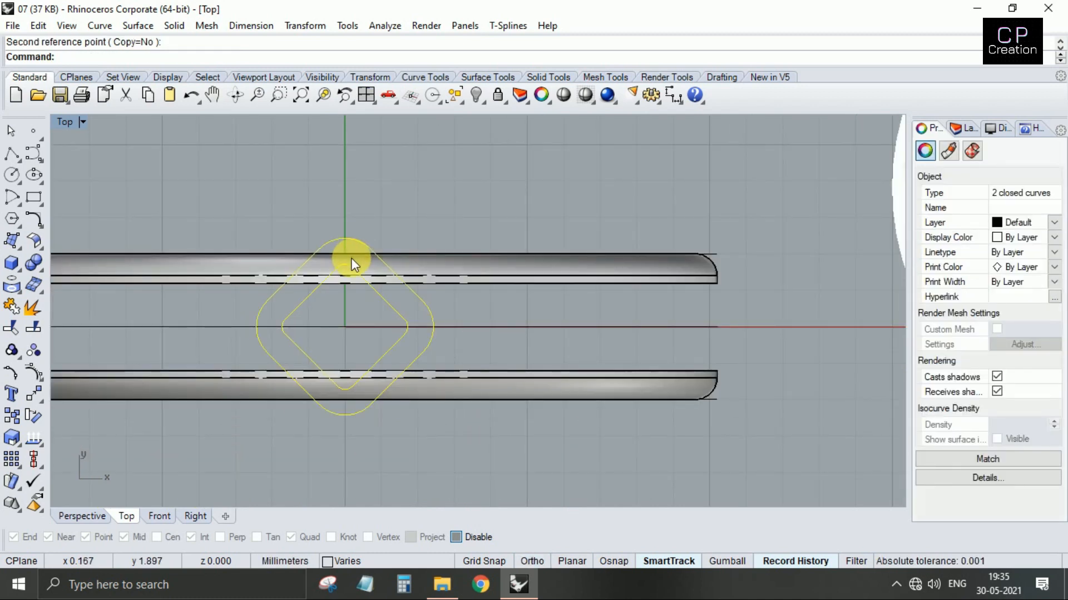
- Create a patch surface from the two diamond outlines and trim away the area inside the inner outline
{"action": "type", "text": "patch"}
{"action": "key", "text": "Return"}
{"action": "type", "text": "trim"}
{"action": "key", "text": "Return"}
{"action": "left_click", "coordinate": [338, 302]}
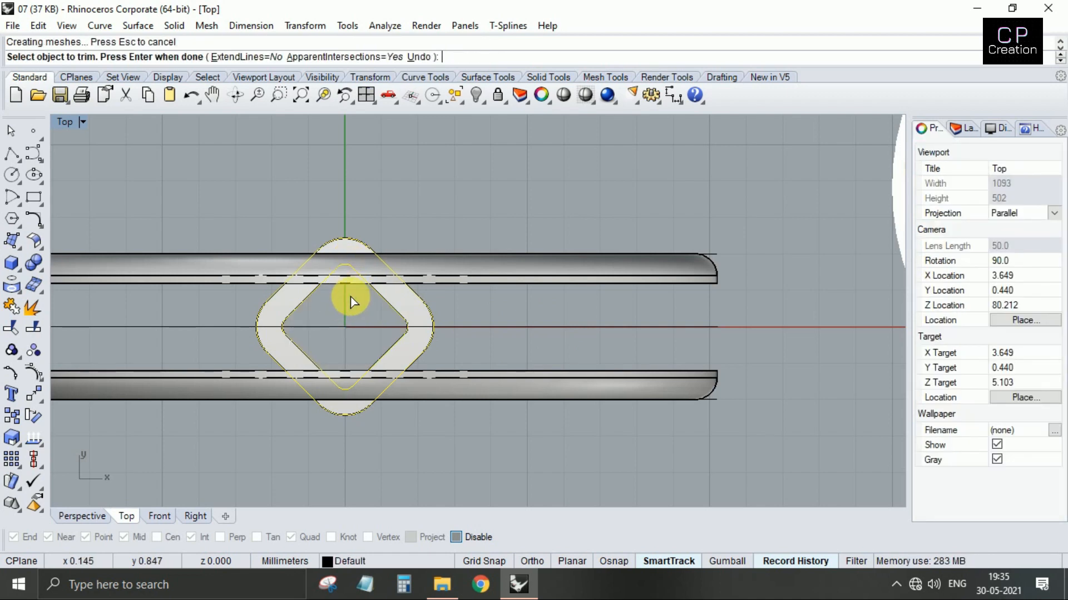
{"action": "scroll", "coordinate": [350, 296], "scroll_direction": "up", "scroll_amount": 3}
- Create a separate patch surface that fills the inner diamond outline
{"action": "left_click", "coordinate": [300, 295]}
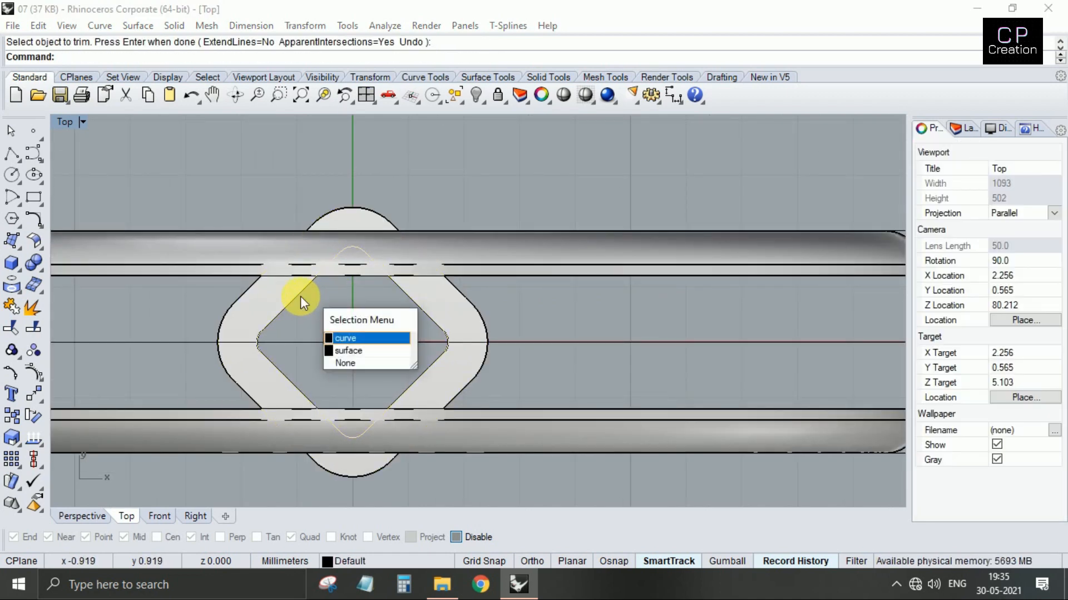
{"action": "key", "text": "Return"}
{"action": "key", "text": "ctrl+F4"}
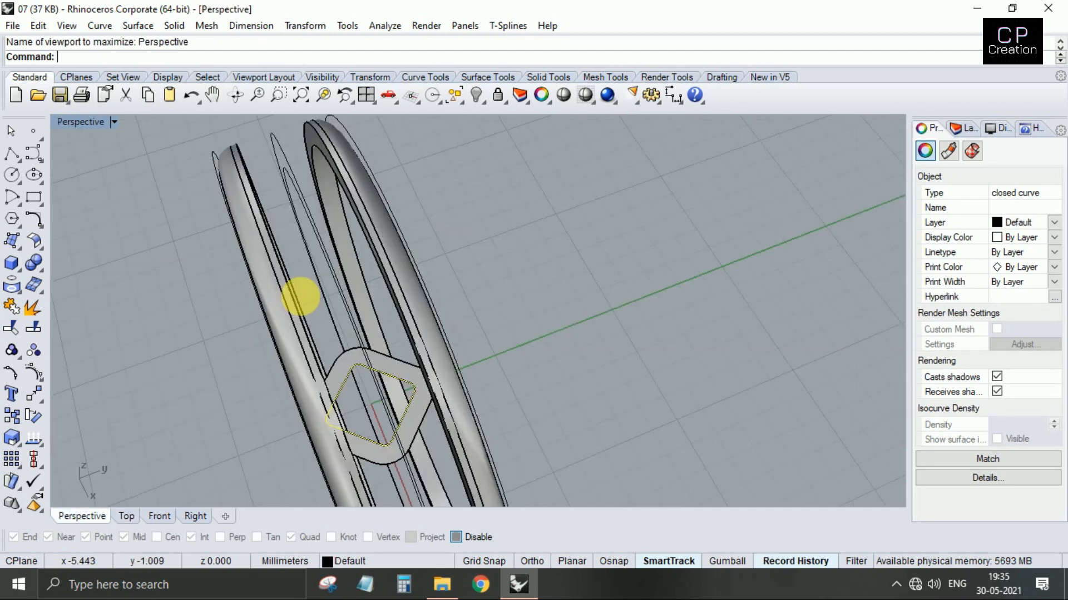
{"action": "type", "text": "patch"}
{"action": "key", "text": "Return"}
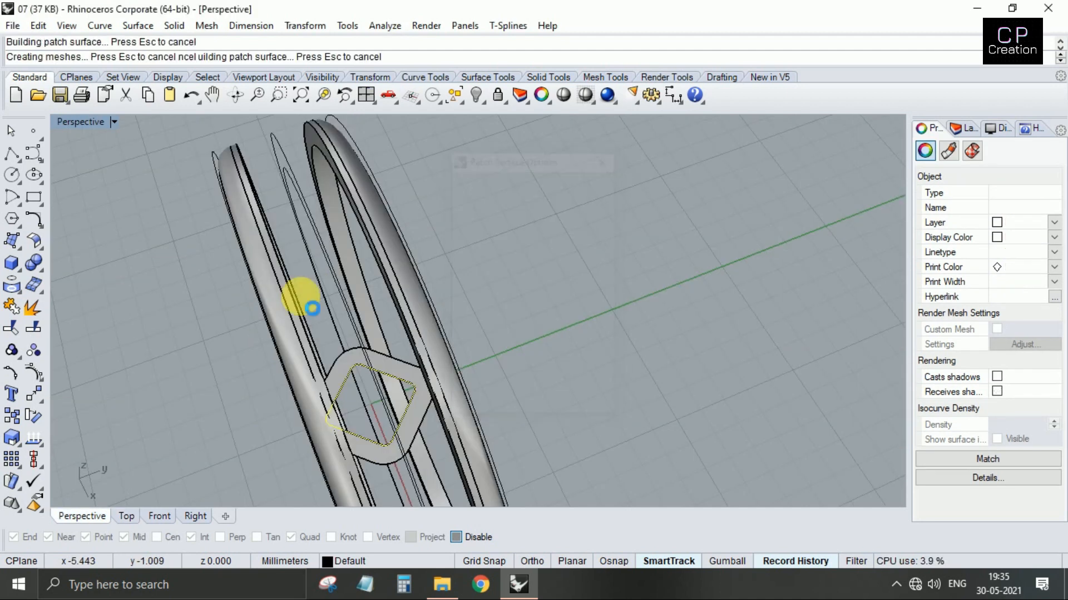
{"action": "key", "text": "Return"}
- Move the frame surface and the inner surface about 11 mm straight up in the Front view, above the ring's crown
{"action": "scroll", "coordinate": [356, 373], "scroll_direction": "up", "scroll_amount": 3}
{"action": "left_click", "coordinate": [365, 389]}
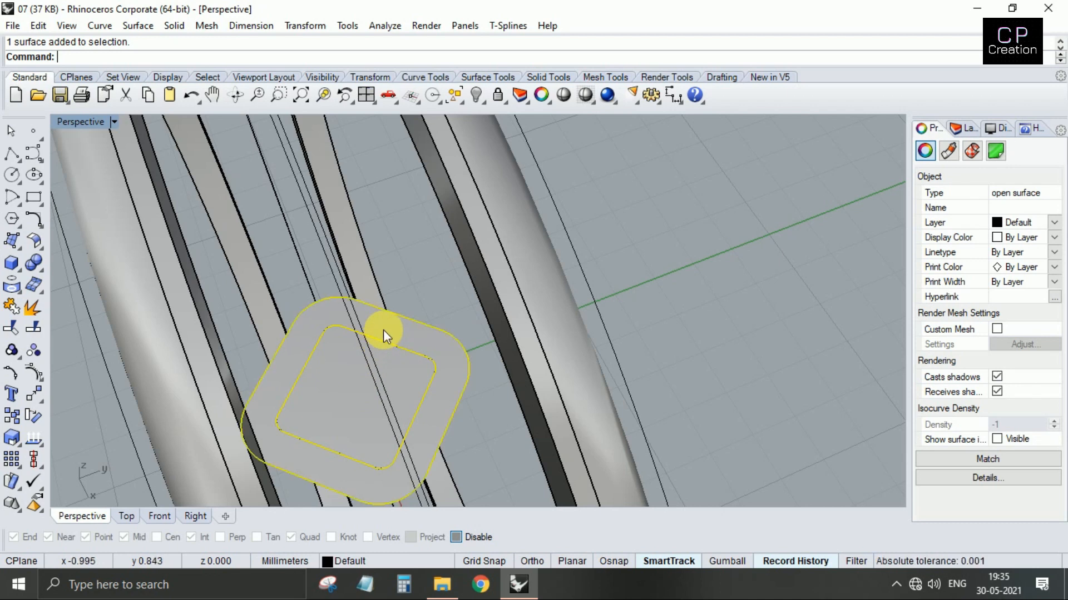
{"action": "key", "text": "ctrl+F2"}
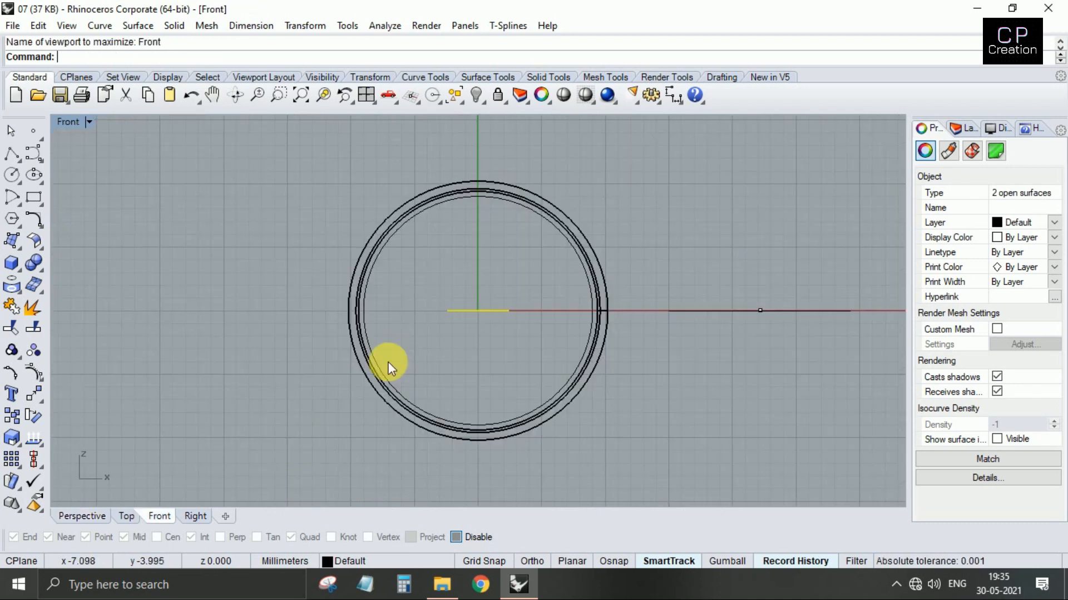
{"action": "type", "text": "m"}
{"action": "key", "text": "Return"}
{"action": "scroll", "coordinate": [405, 362], "scroll_direction": "down", "scroll_amount": 10}
{"action": "scroll", "coordinate": [431, 350], "scroll_direction": "up", "scroll_amount": 12}
{"action": "left_click", "coordinate": [431, 350]}
{"action": "key", "text": "F8"}
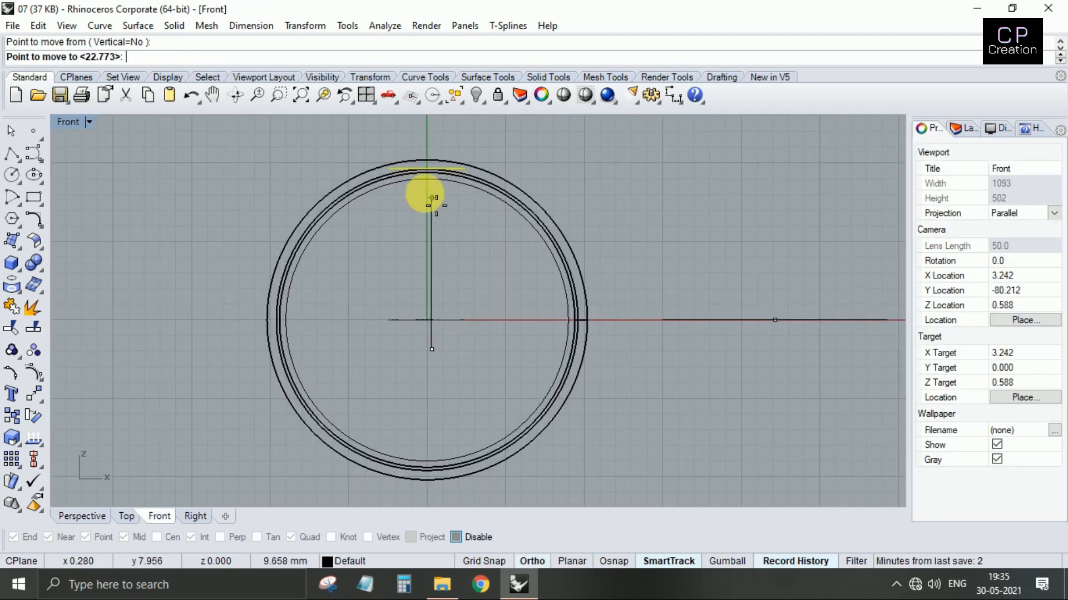
{"action": "scroll", "coordinate": [425, 192], "scroll_direction": "up", "scroll_amount": 2}
{"action": "left_click", "coordinate": [432, 175]}
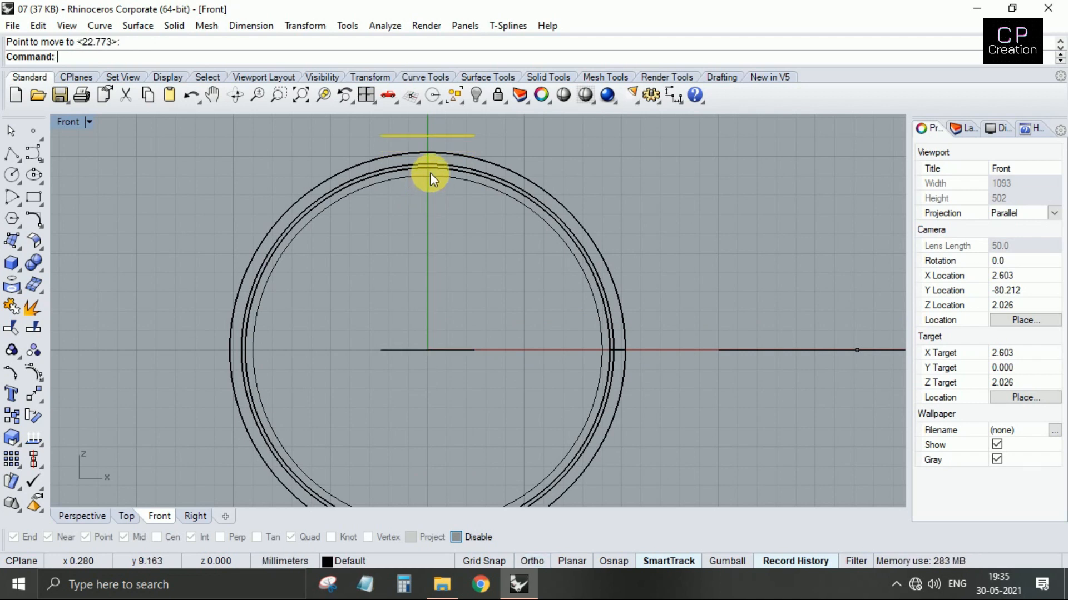
- Offset the diamond frame surface downward into a solid that forms the bezel walls
{"action": "key", "text": "ctrl+F4"}
{"action": "scroll", "coordinate": [517, 227], "scroll_direction": "down", "scroll_amount": 3}
{"action": "right_click_drag", "start_coordinate": [459, 298], "coordinate": [476, 198]}
{"action": "scroll", "coordinate": [441, 158], "scroll_direction": "up", "scroll_amount": 3}
{"action": "left_click", "coordinate": [442, 157]}
{"action": "type", "text": "os"}
{"action": "key", "text": "Return"}
{"action": "key", "text": "Return"}
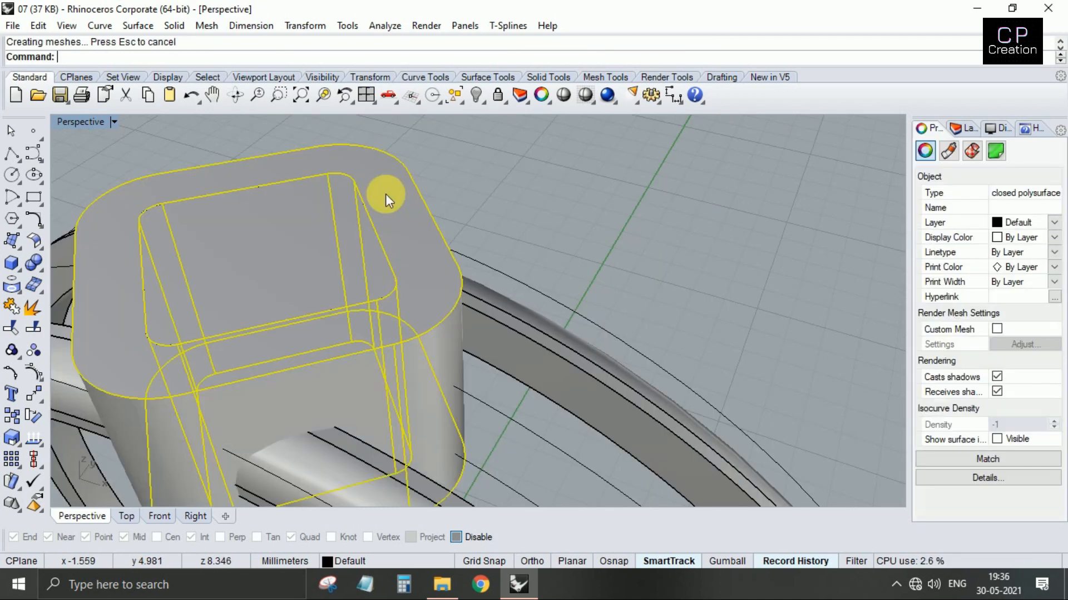
{"action": "scroll", "coordinate": [385, 194], "scroll_direction": "down", "scroll_amount": 7}
{"action": "key", "text": "Escape"}
- Offset the inner diamond surface downward by 0.6 mm into a solid plate
{"action": "right_click_drag", "start_coordinate": [392, 264], "coordinate": [428, 264]}
{"action": "scroll", "coordinate": [369, 215], "scroll_direction": "up", "scroll_amount": 5}
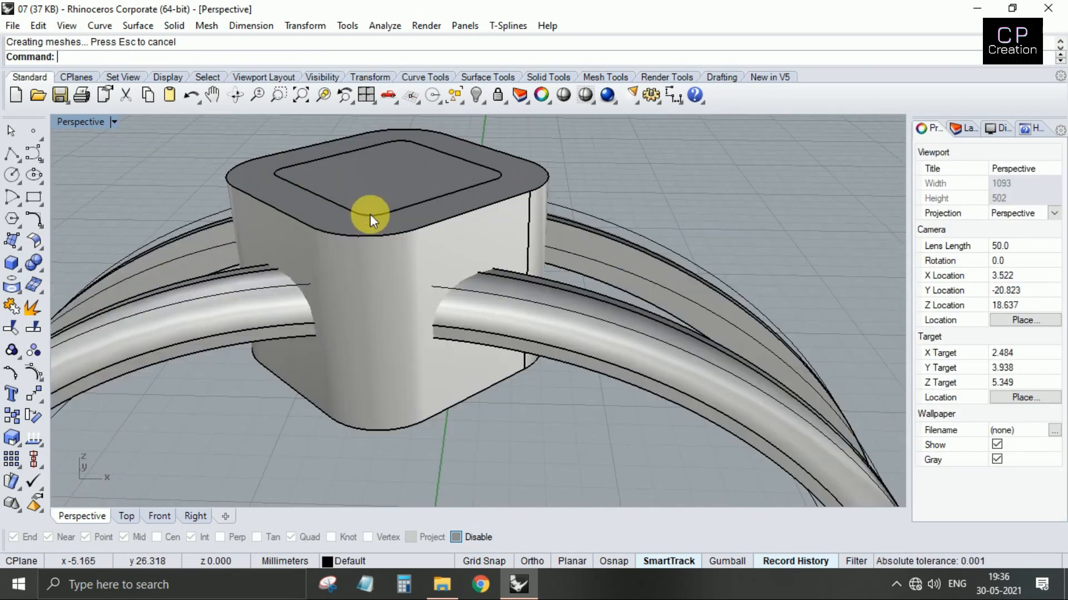
{"action": "left_click", "coordinate": [385, 172]}
{"action": "type", "text": "os"}
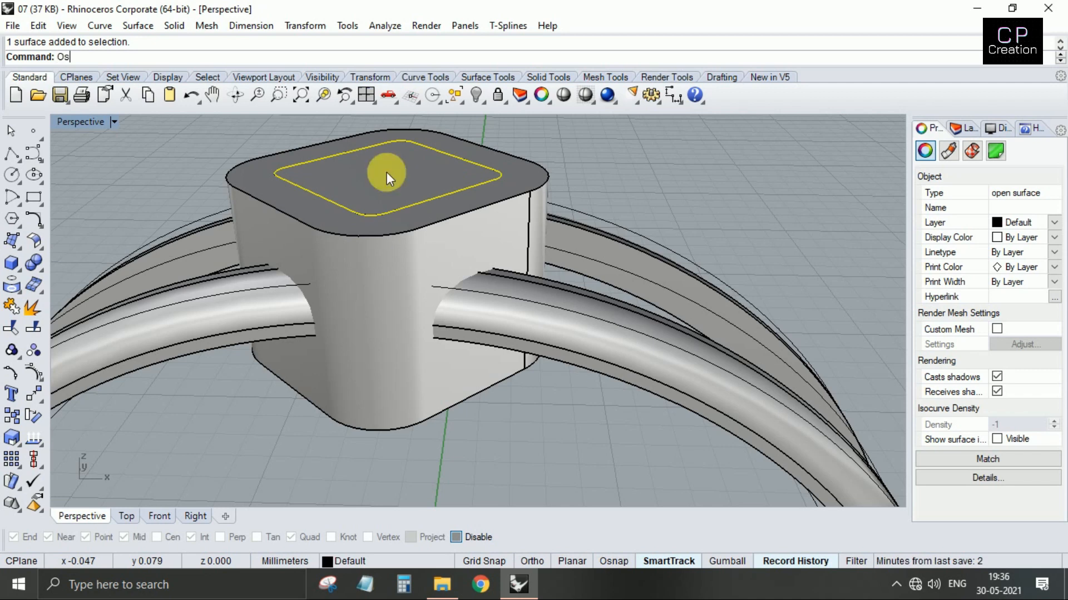
{"action": "key", "text": "Return"}
{"action": "type", "text": ".6"}
{"action": "key", "text": "Return"}
{"action": "key", "text": "Return"}
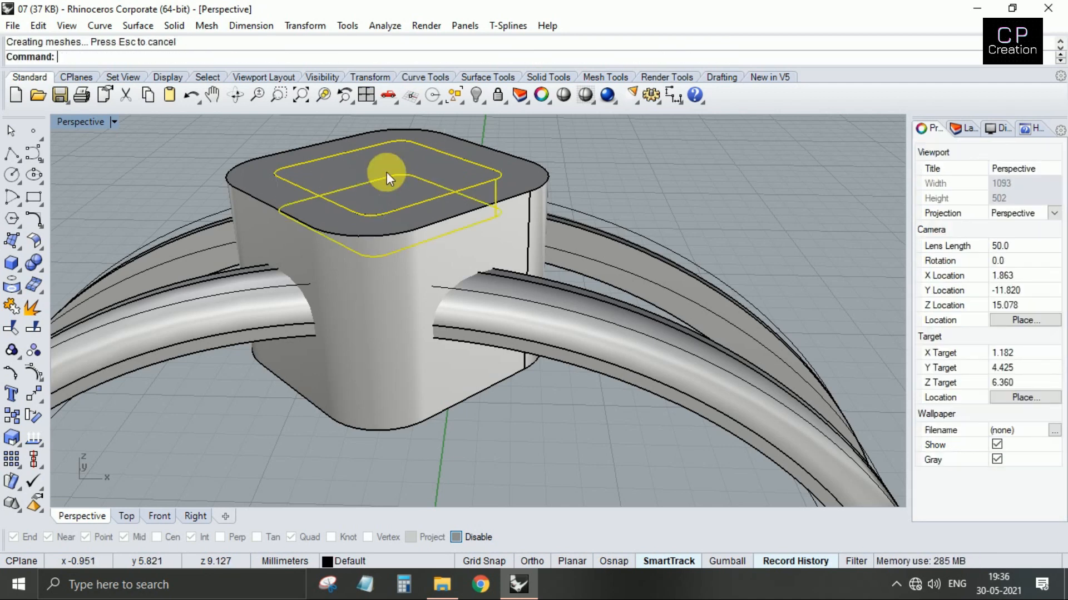
- Move the inner plate about 0.8 mm straight down inside the bezel in the Front view
{"action": "left_click", "coordinate": [386, 172]}
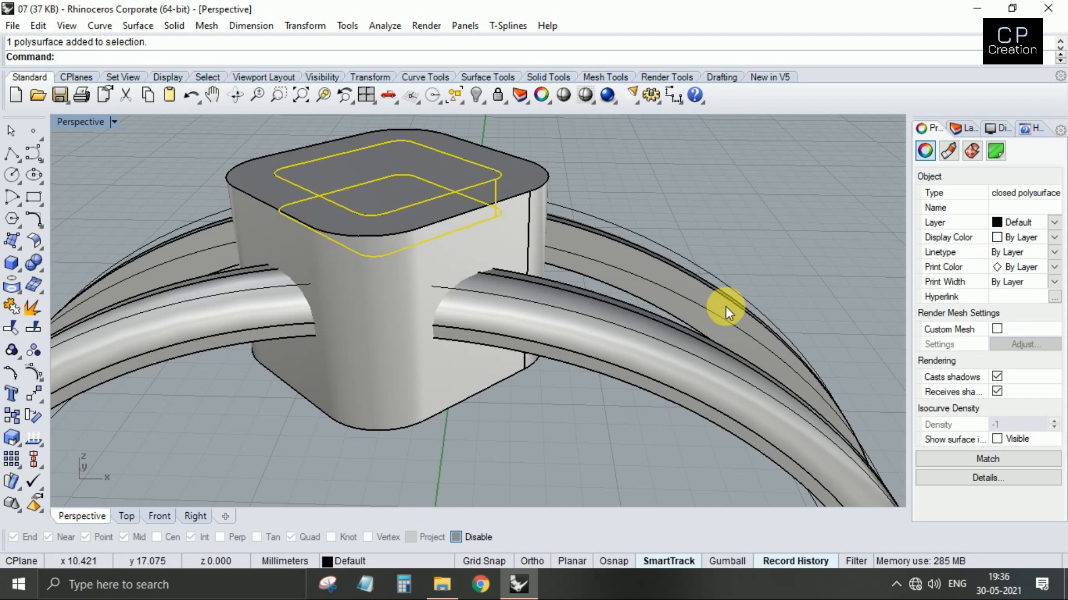
{"action": "key", "text": "ctrl+F2"}
{"action": "type", "text": "m"}
{"action": "key", "text": "Return"}
{"action": "left_click", "coordinate": [453, 192]}
{"action": "key", "text": "F8"}
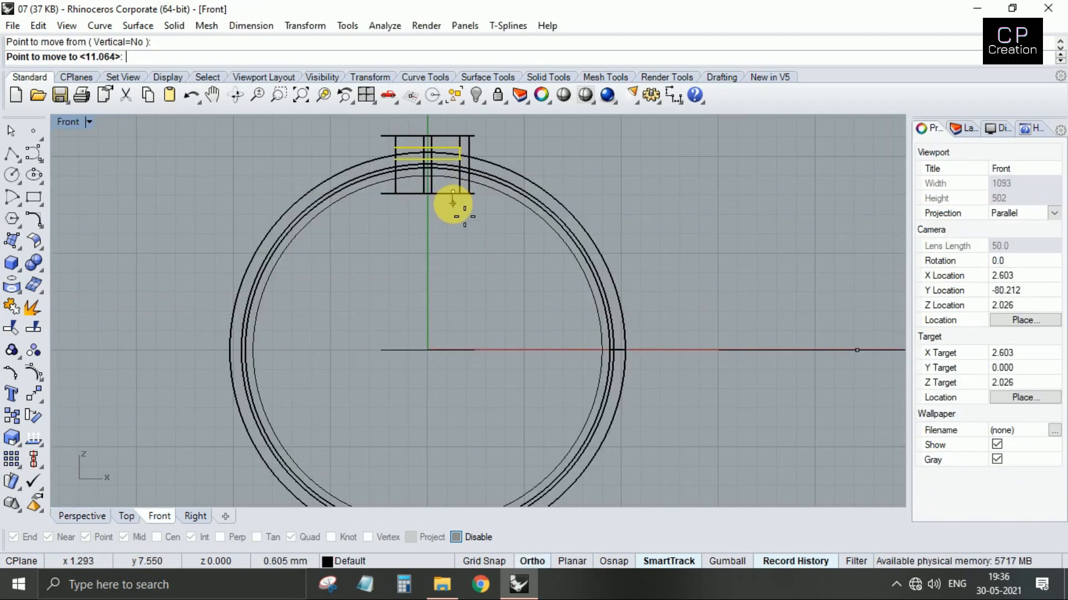
{"action": "left_click", "coordinate": [453, 206]}
{"action": "key", "text": "ctrl+F4"}
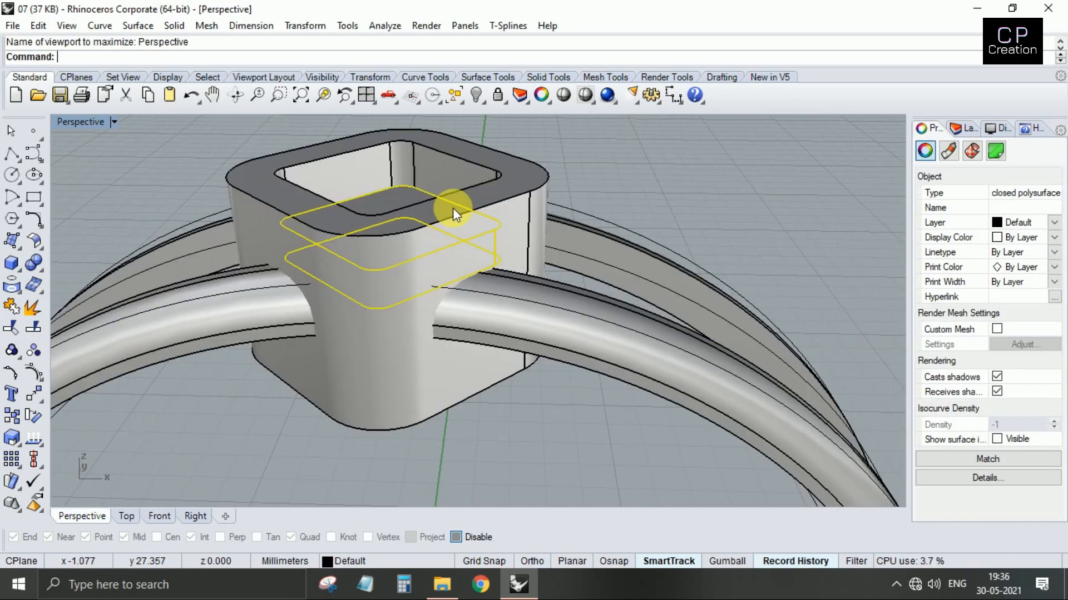
- Nudge the inner plate slightly upward within the bezel in the Front view
{"action": "scroll", "coordinate": [455, 202], "scroll_direction": "down", "scroll_amount": 5}
{"action": "right_click_drag", "start_coordinate": [455, 203], "coordinate": [431, 234]}
{"action": "key", "text": "Escape"}
{"action": "scroll", "coordinate": [431, 235], "scroll_direction": "up", "scroll_amount": 8}
{"action": "left_click", "coordinate": [423, 234]}
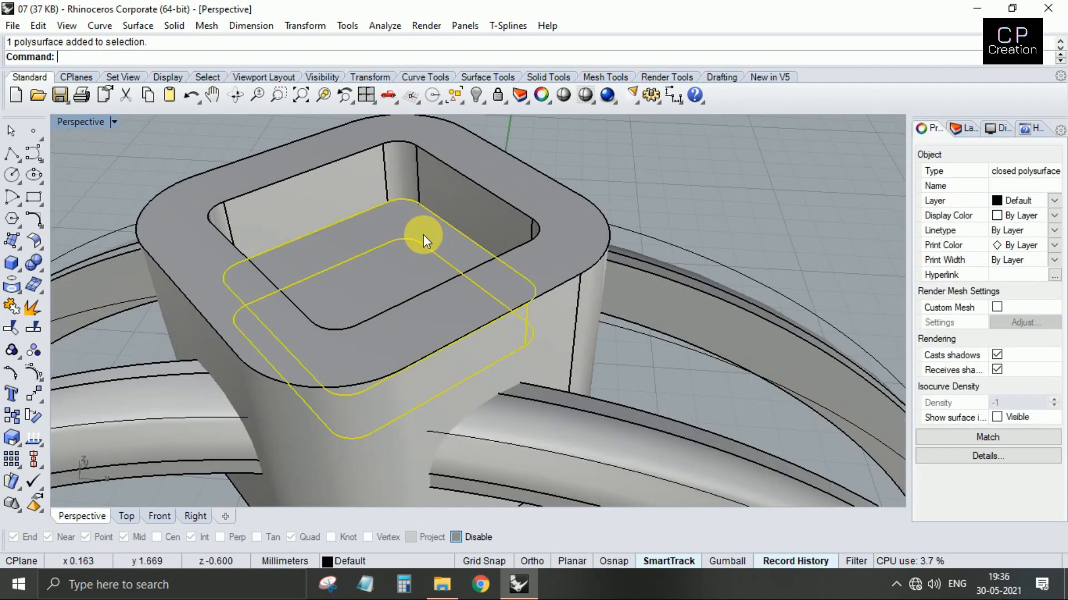
{"action": "key", "text": "ctrl+F2"}
{"action": "type", "text": "m"}
{"action": "key", "text": "Return"}
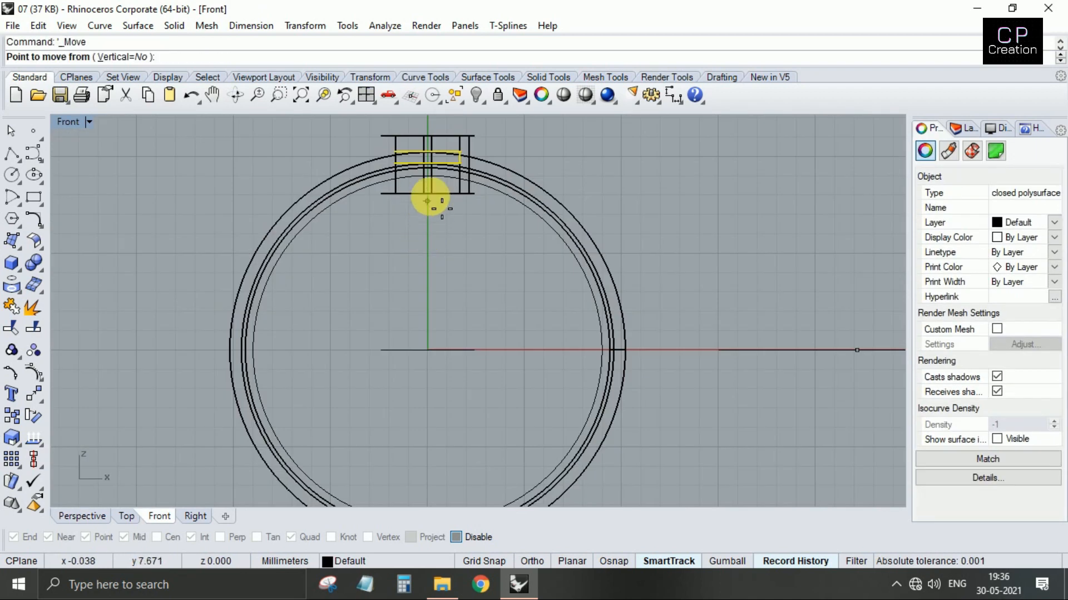
{"action": "left_click", "coordinate": [431, 232]}
{"action": "left_click", "coordinate": [451, 209]}
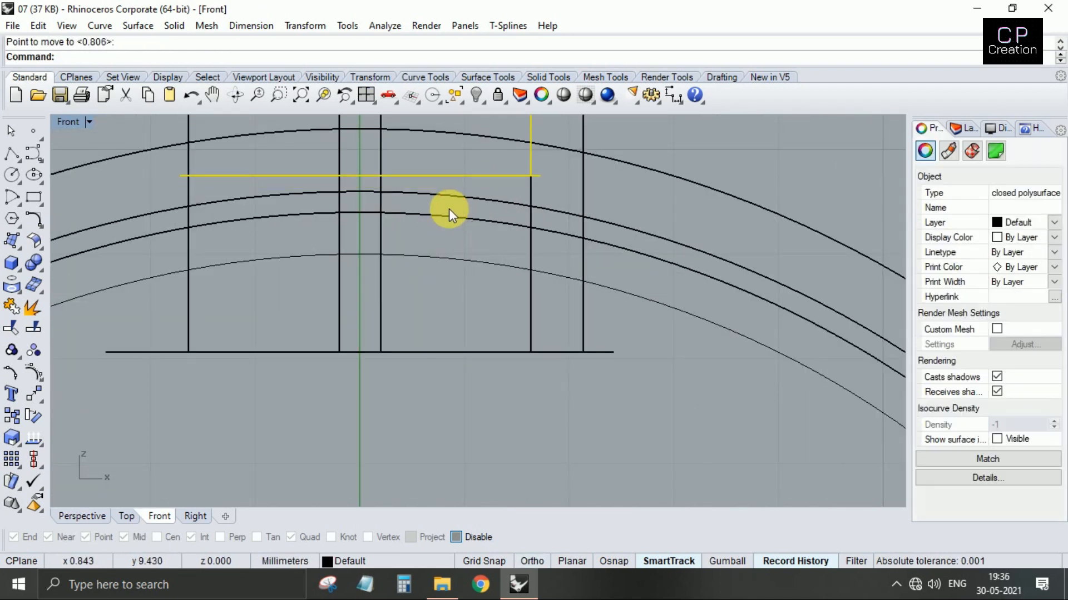
- Scale the inner plate slightly larger in two dimensions from the origin so its edges overlap the bezel's inner walls
{"action": "key", "text": "ctrl+F1"}
{"action": "type", "text": "s2"}
{"action": "key", "text": "Return"}
{"action": "type", "text": "0"}
{"action": "key", "text": "Return"}
{"action": "scroll", "coordinate": [342, 245], "scroll_direction": "up", "scroll_amount": 8}
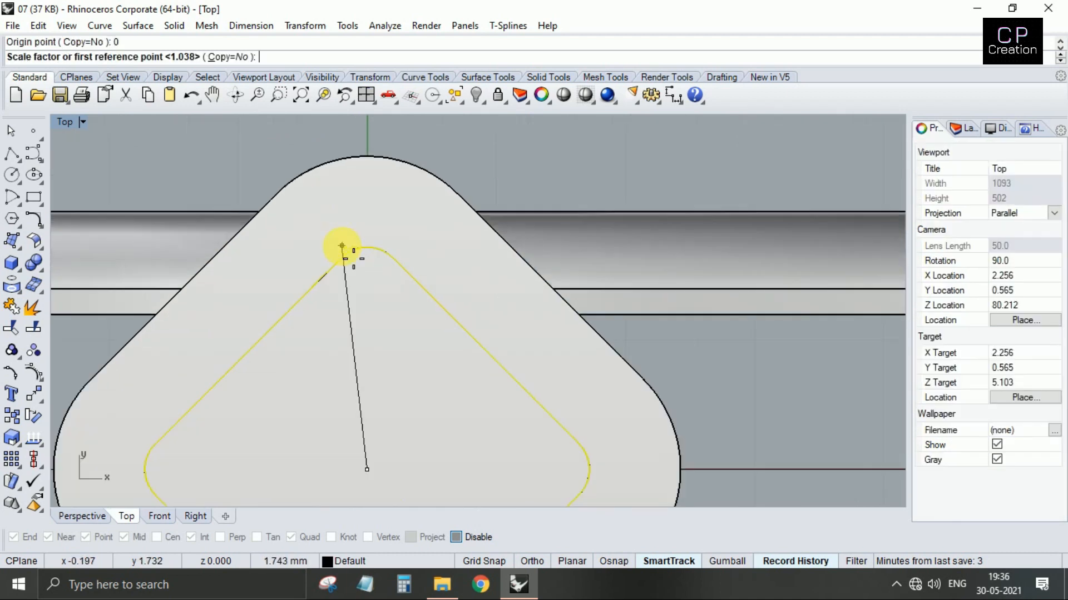
{"action": "left_click", "coordinate": [398, 142], "text": "shift"}
{"action": "left_click", "coordinate": [396, 246]}
{"action": "key", "text": "ctrl+F4"}
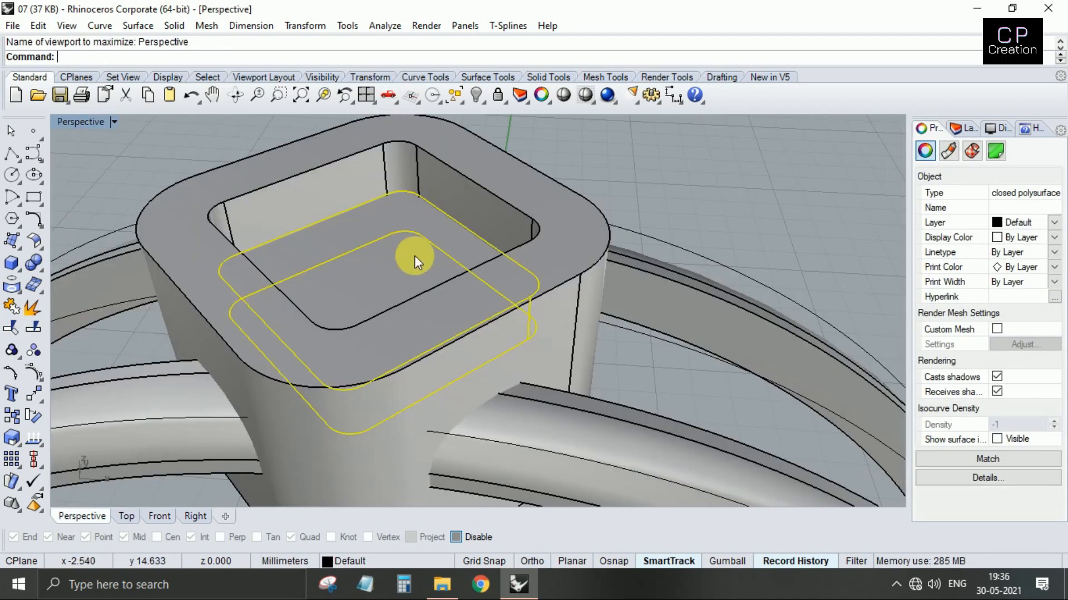
- Group the inner plate with the bezel frame
{"action": "left_click", "coordinate": [498, 195], "text": "shift"}
{"action": "key", "text": "ctrl+g"}
{"action": "scroll", "coordinate": [473, 232], "scroll_direction": "down", "scroll_amount": 5}
{"action": "key", "text": "Escape"}
{"action": "right_click_drag", "start_coordinate": [465, 279], "coordinate": [506, 288]}
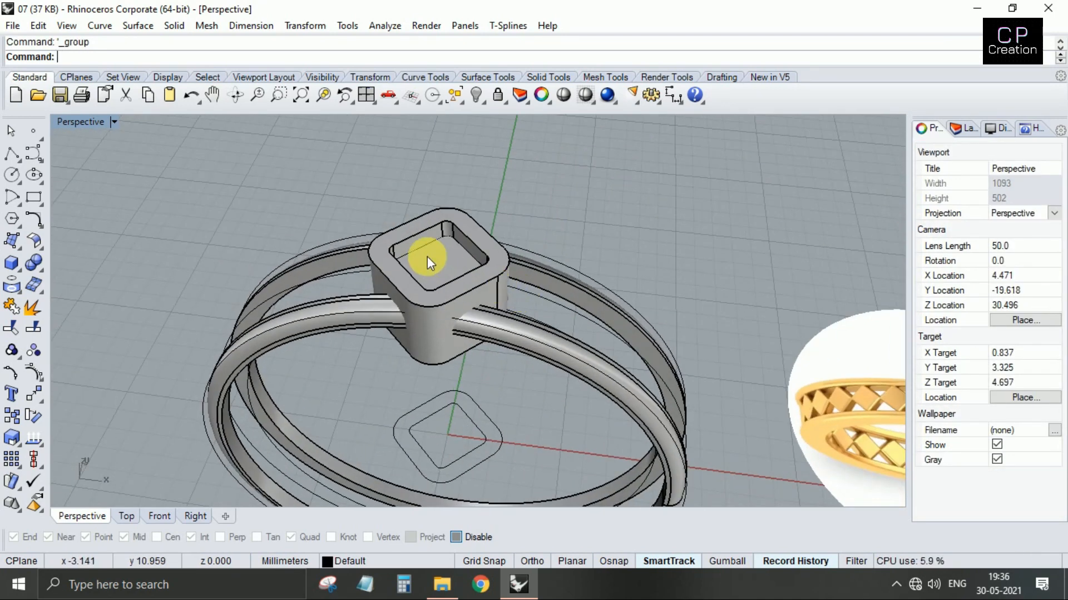
{"action": "right_click_drag", "start_coordinate": [405, 269], "coordinate": [386, 303]}
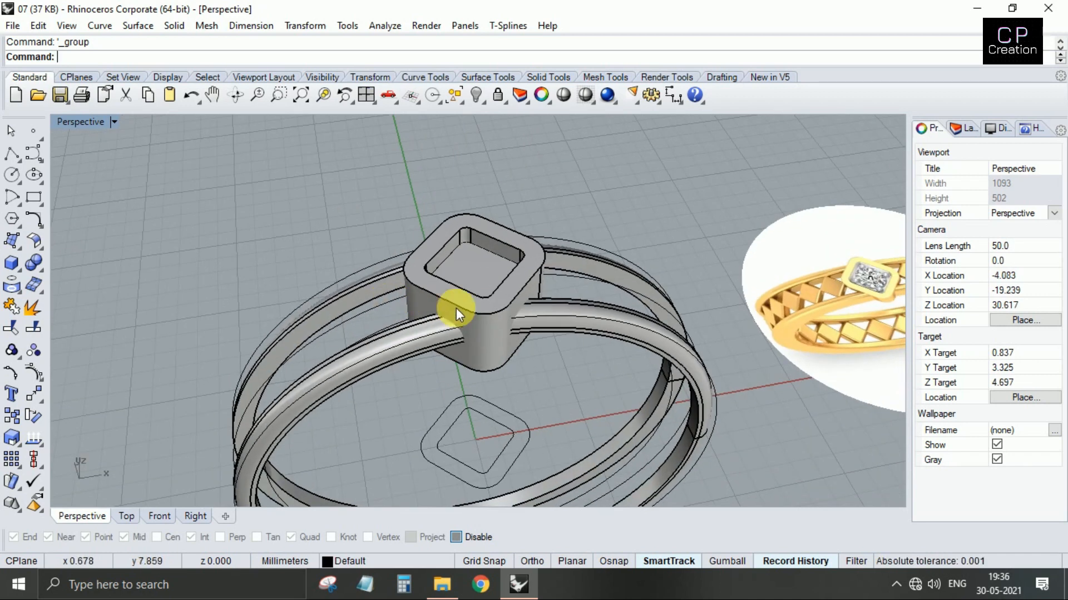
{"action": "right_click_drag", "start_coordinate": [487, 411], "coordinate": [479, 368]}
- In the Top view in wireframe, draw a four-sided polygon centred on the origin, about 1.3 mm from centre to upper corner
{"action": "key", "text": "ctrl+F1"}
{"action": "scroll", "coordinate": [473, 334], "scroll_direction": "down", "scroll_amount": 4}
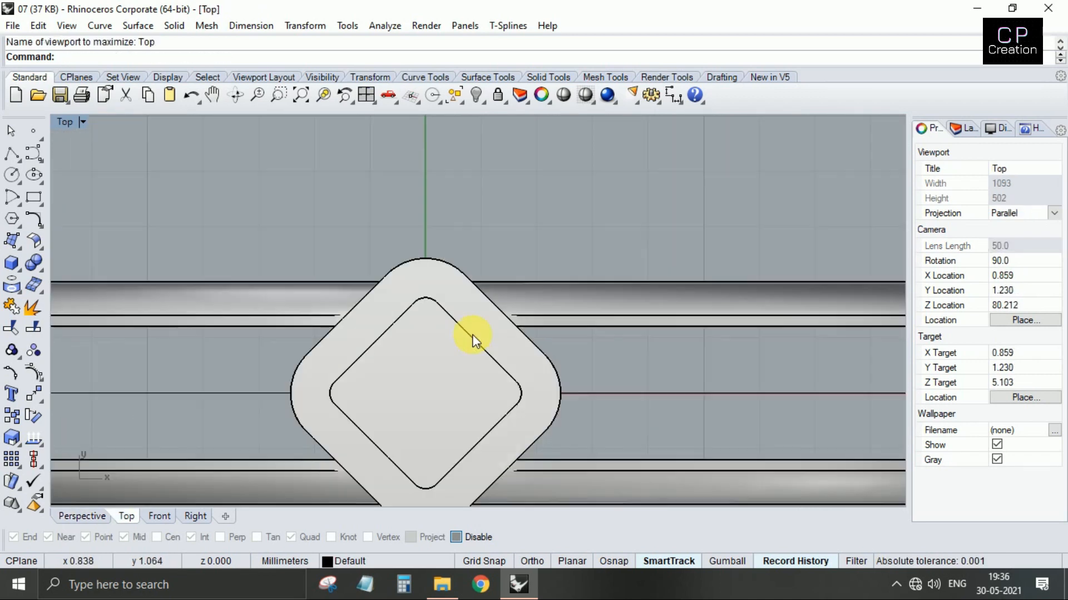
{"action": "key", "text": "ctrl+alt+w"}
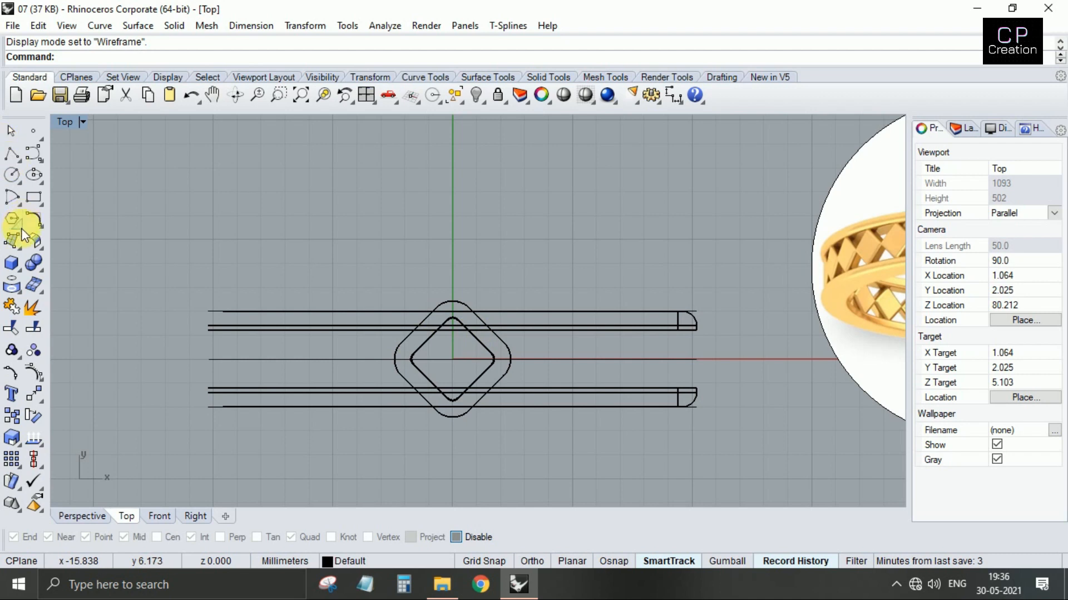
{"action": "left_click", "coordinate": [12, 219]}
{"action": "type", "text": "0"}
{"action": "key", "text": "Return"}
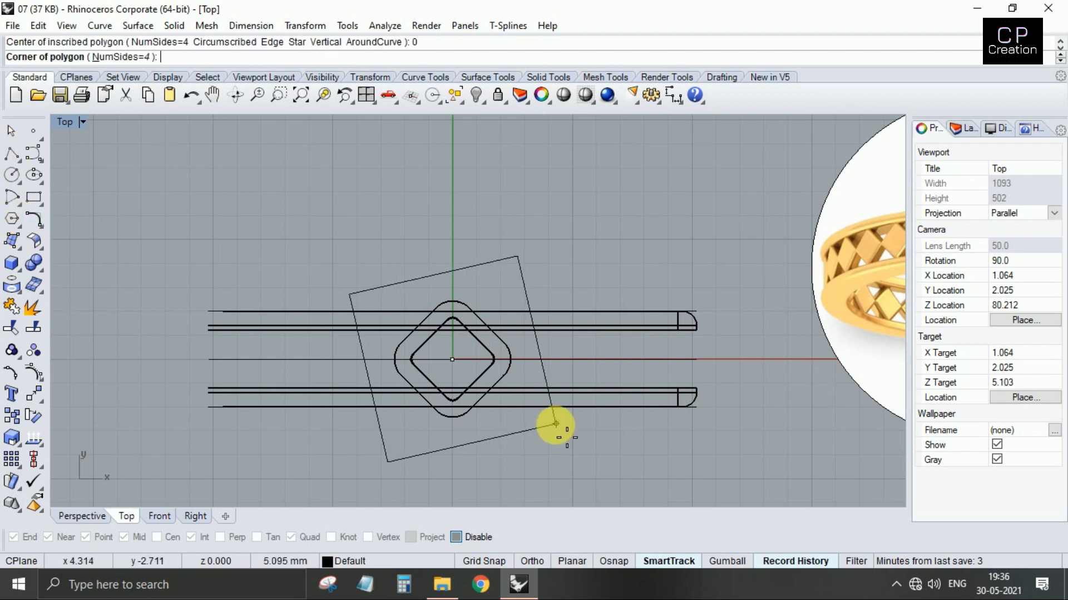
{"action": "scroll", "coordinate": [550, 426], "scroll_direction": "up", "scroll_amount": 4}
{"action": "scroll", "coordinate": [362, 233], "scroll_direction": "up", "scroll_amount": 5}
{"action": "key", "text": "F8"}
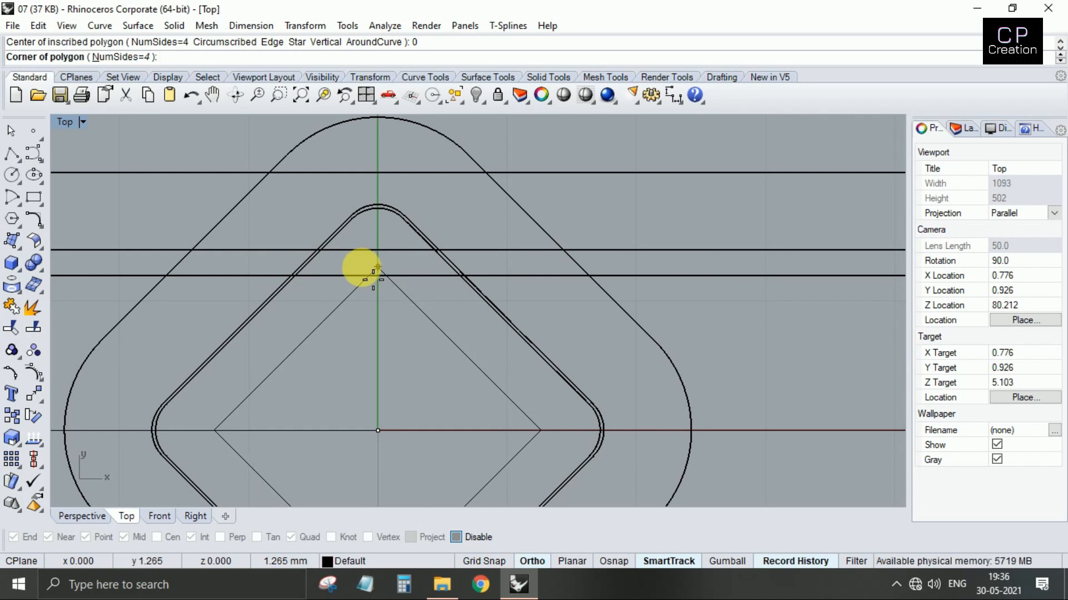
{"action": "left_click", "coordinate": [378, 269]}
- Create a patch surface from the small diamond polygon and restore the shaded display
{"action": "left_click", "coordinate": [359, 288]}
{"action": "type", "text": "P"}
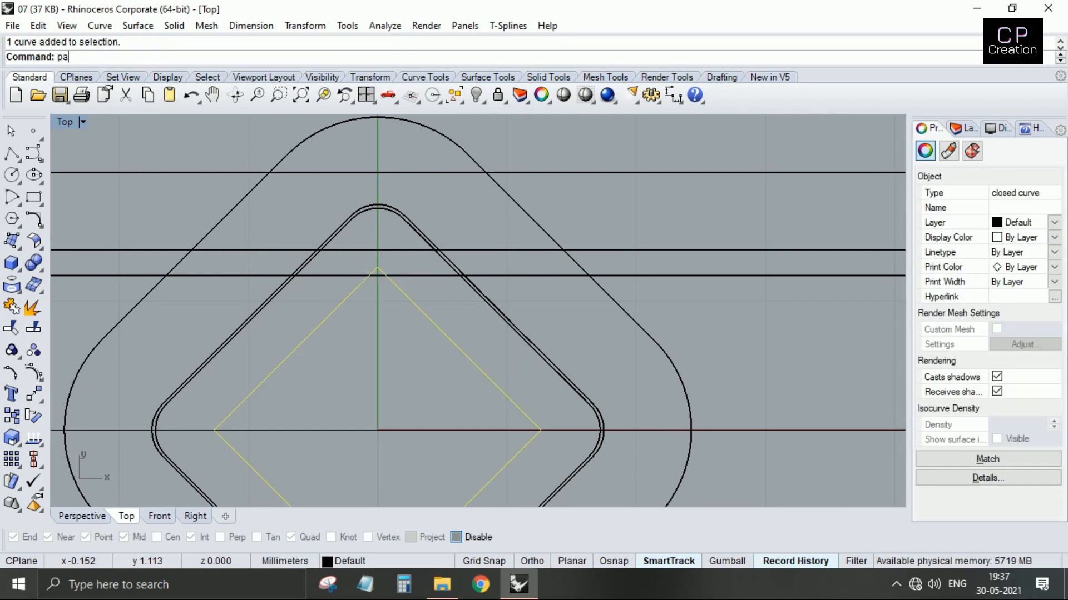
{"action": "key", "text": "Return"}
{"action": "key", "text": "Return"}
{"action": "key", "text": "ctrl+alt+s"}
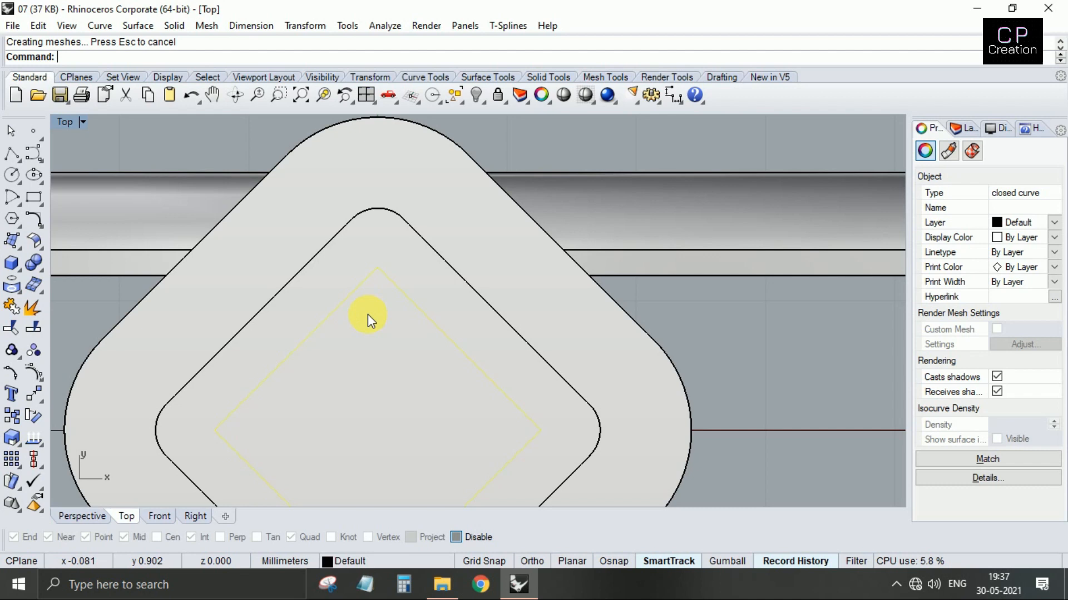
- Move the small diamond patch surface straight down in the Front view from the origin to the bottom of the ring band
{"action": "key", "text": "ctrl+F4"}
{"action": "scroll", "coordinate": [501, 353], "scroll_direction": "down", "scroll_amount": 2}
{"action": "scroll", "coordinate": [500, 352], "scroll_direction": "up", "scroll_amount": 7}
{"action": "left_click", "coordinate": [422, 359]}
{"action": "left_click", "coordinate": [422, 359]}
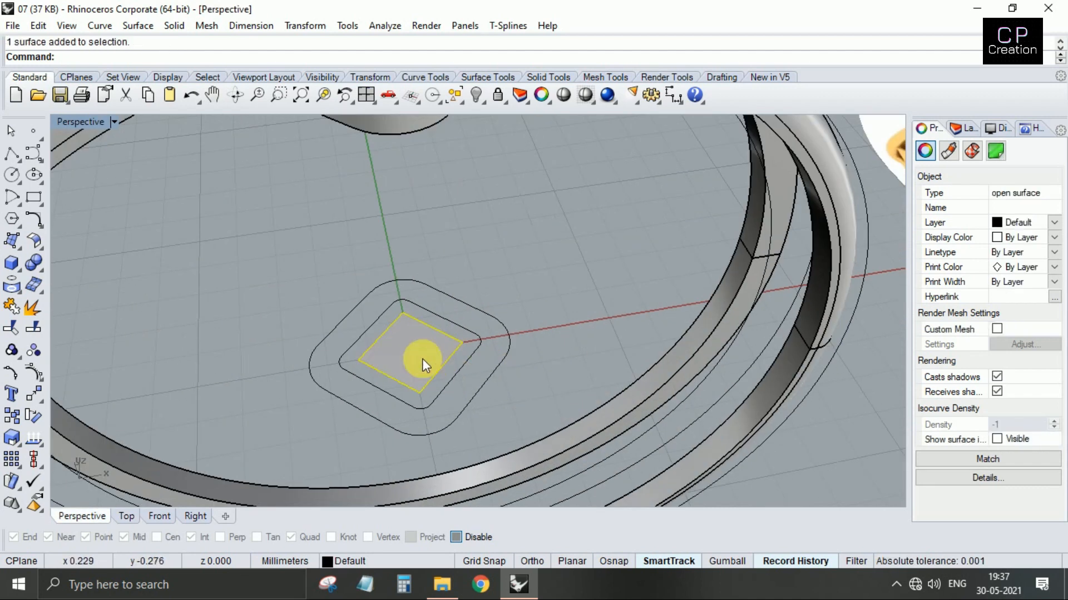
{"action": "key", "text": "ctrl+F2"}
{"action": "type", "text": "m"}
{"action": "key", "text": "Return"}
{"action": "right_click_drag", "start_coordinate": [430, 328], "coordinate": [461, 196]}
{"action": "left_click", "coordinate": [467, 198]}
{"action": "left_click", "coordinate": [473, 426], "text": "shift"}
{"action": "scroll", "coordinate": [457, 431], "scroll_direction": "up", "scroll_amount": 10}
- Offset the diamond surface with OffsetSrf to make a solid block as thick as the band
{"action": "type", "text": "offsetsrf"}
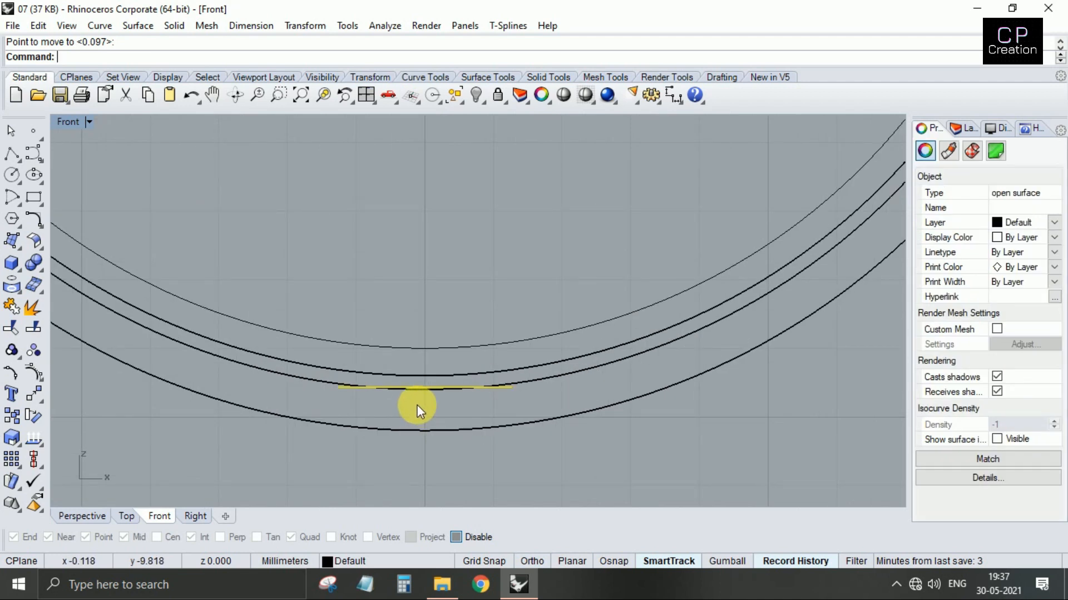
{"action": "key", "text": "Return"}
{"action": "key", "text": "Return"}
{"action": "key", "text": "ctrl+F4"}
{"action": "right_click_drag", "start_coordinate": [418, 397], "coordinate": [448, 368]}
{"action": "scroll", "coordinate": [470, 279], "scroll_direction": "down", "scroll_amount": 10}
{"action": "scroll", "coordinate": [435, 378], "scroll_direction": "up", "scroll_amount": 10}
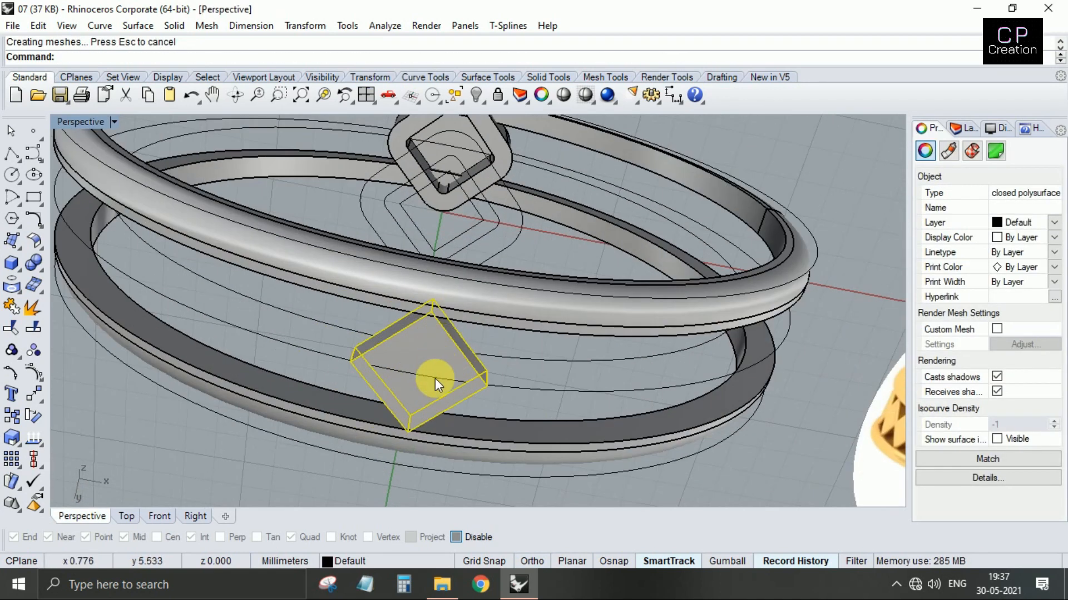
- Move the diamond block up about 0.05 mm in the Front view so it sits within the band's outline
{"action": "left_click", "coordinate": [438, 330]}
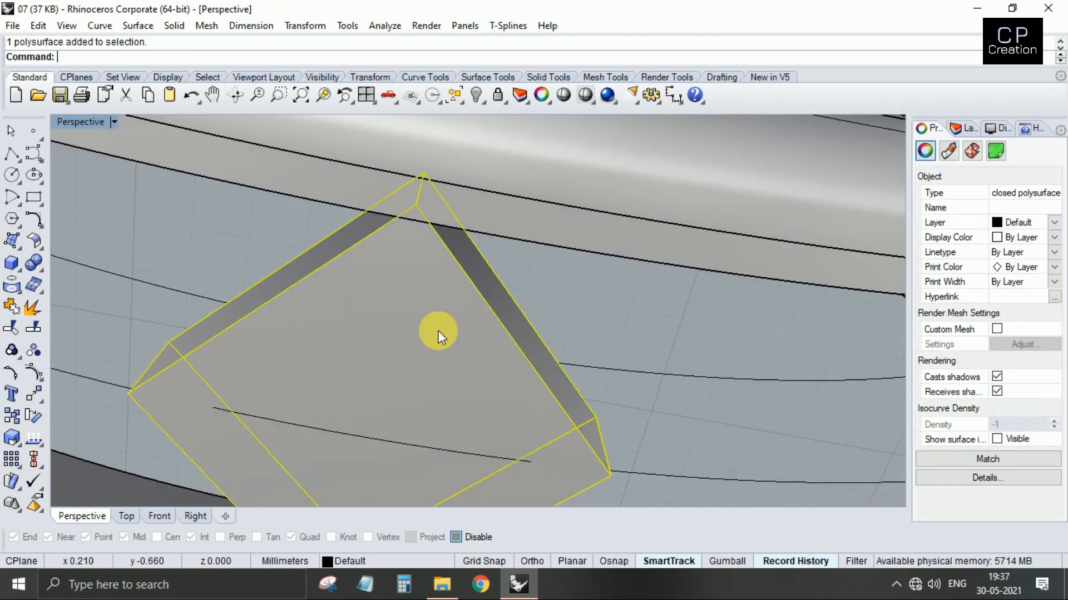
{"action": "key", "text": "ctrl+F2"}
{"action": "type", "text": "m"}
{"action": "key", "text": "Return"}
{"action": "left_click", "coordinate": [456, 325]}
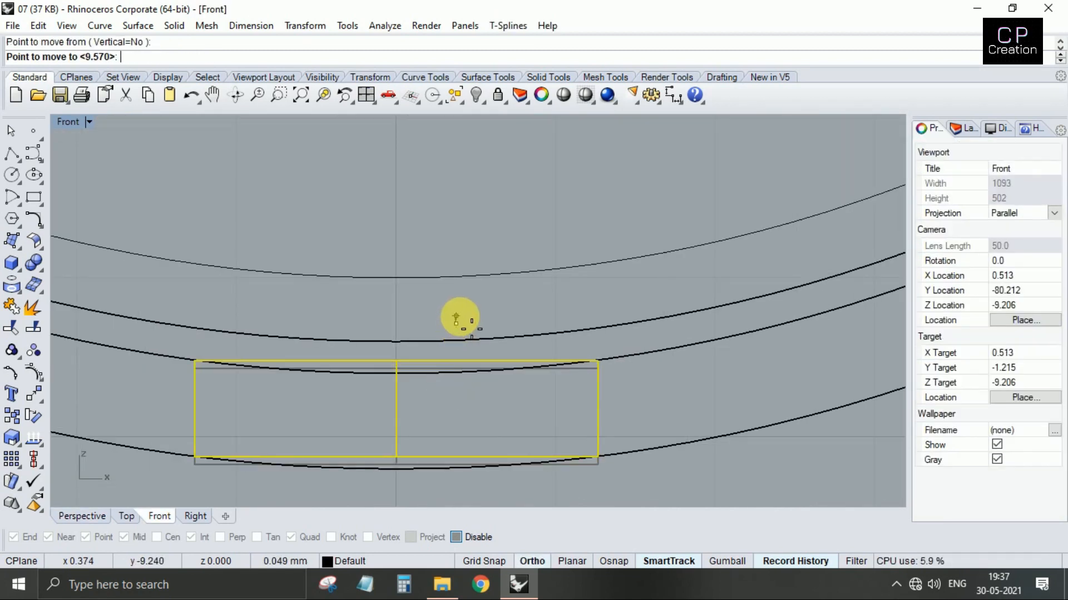
{"action": "left_click", "coordinate": [459, 315]}
- Fillet the edges of the diamond block's outer face with a 0.3 mm radius
{"action": "key", "text": "ctrl+F4"}
{"action": "right_click_drag", "start_coordinate": [447, 372], "coordinate": [412, 269]}
{"action": "key", "text": "Escape"}
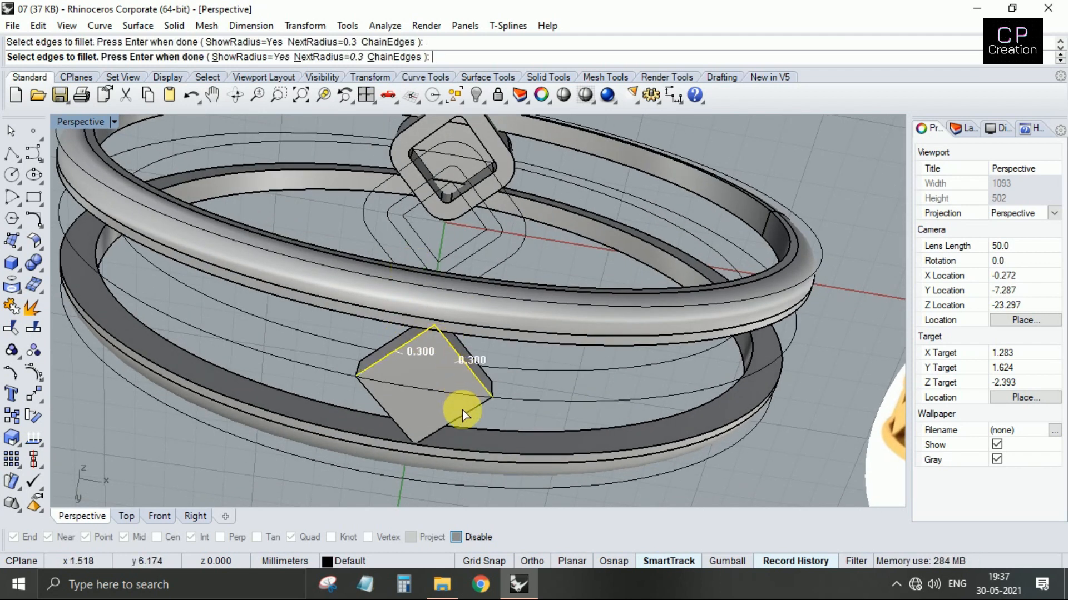
{"action": "key", "text": "Return"}
{"action": "key", "text": "Return"}
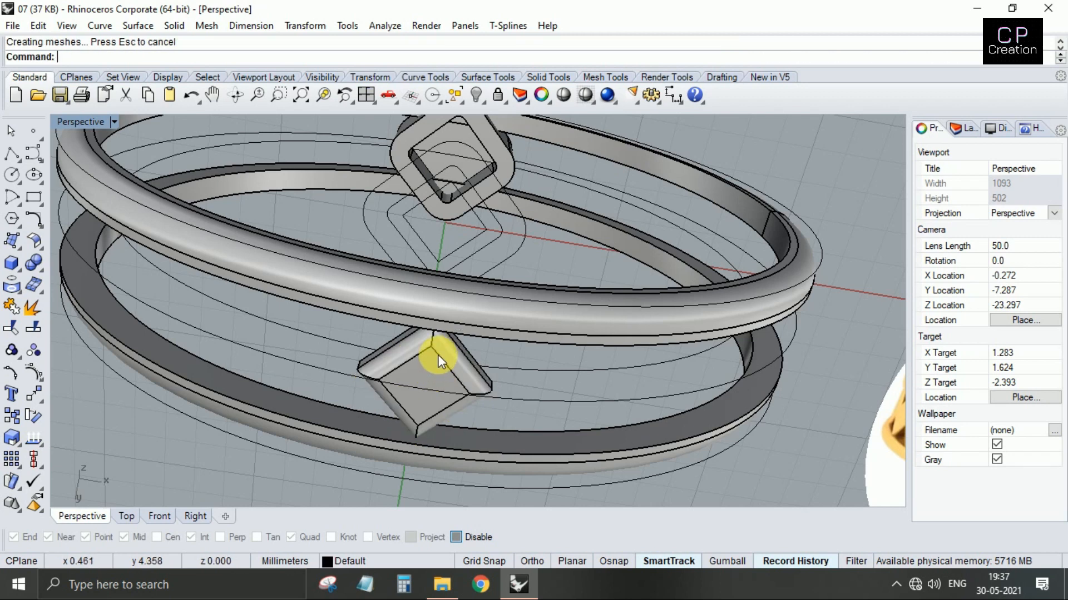
- Rotate the diamond block about the origin in the Front view from the ring's bottom to just right of the bezel
{"action": "left_click", "coordinate": [439, 354]}
{"action": "scroll", "coordinate": [438, 354], "scroll_direction": "down", "scroll_amount": 5}
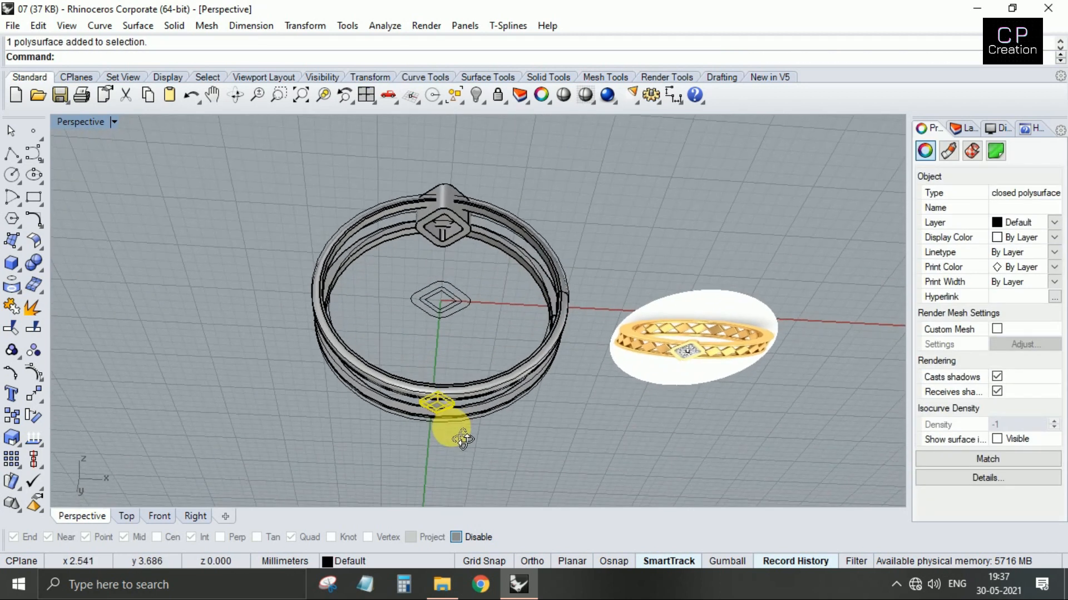
{"action": "key", "text": "ctrl+F2"}
{"action": "scroll", "coordinate": [422, 305], "scroll_direction": "down", "scroll_amount": 14}
{"action": "right_click_drag", "start_coordinate": [464, 278], "coordinate": [468, 398]}
{"action": "key", "text": "ctrl+r"}
{"action": "type", "text": "0"}
{"action": "key", "text": "Return"}
{"action": "left_click", "coordinate": [451, 493], "text": "shift"}
{"action": "right_click_drag", "start_coordinate": [479, 268], "coordinate": [471, 513]}
{"action": "scroll", "coordinate": [501, 262], "scroll_direction": "up", "scroll_amount": 5}
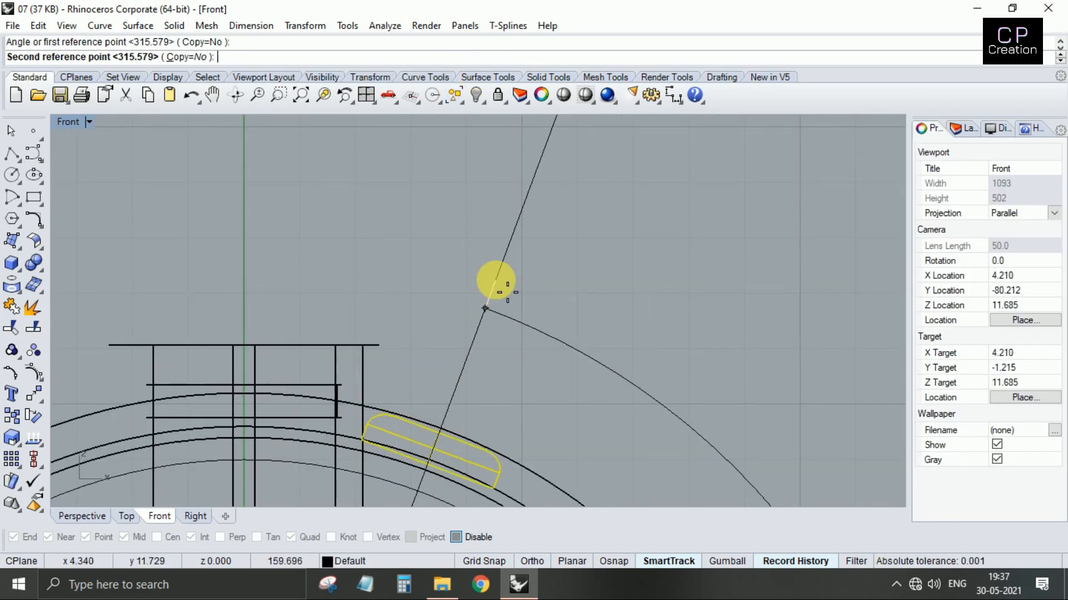
{"action": "left_click", "coordinate": [489, 274]}
- Rotate the block slightly clockwise about the origin to adjust its position against the bezel's side
{"action": "key", "text": "ctrl+F4"}
{"action": "right_click_drag", "start_coordinate": [559, 264], "coordinate": [461, 237]}
{"action": "scroll", "coordinate": [490, 311], "scroll_direction": "up", "scroll_amount": 6}
{"action": "key", "text": "Escape"}
{"action": "left_click", "coordinate": [535, 322]}
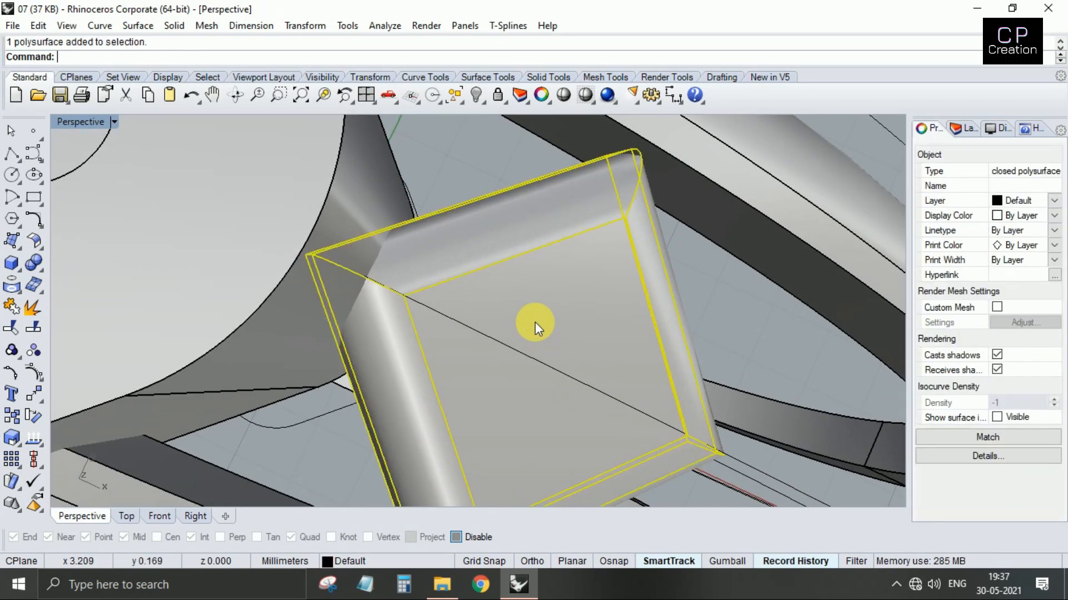
{"action": "scroll", "coordinate": [535, 294], "scroll_direction": "down", "scroll_amount": 5}
{"action": "key", "text": "ctrl+F2"}
{"action": "key", "text": "Return"}
{"action": "type", "text": "0"}
{"action": "key", "text": "Return"}
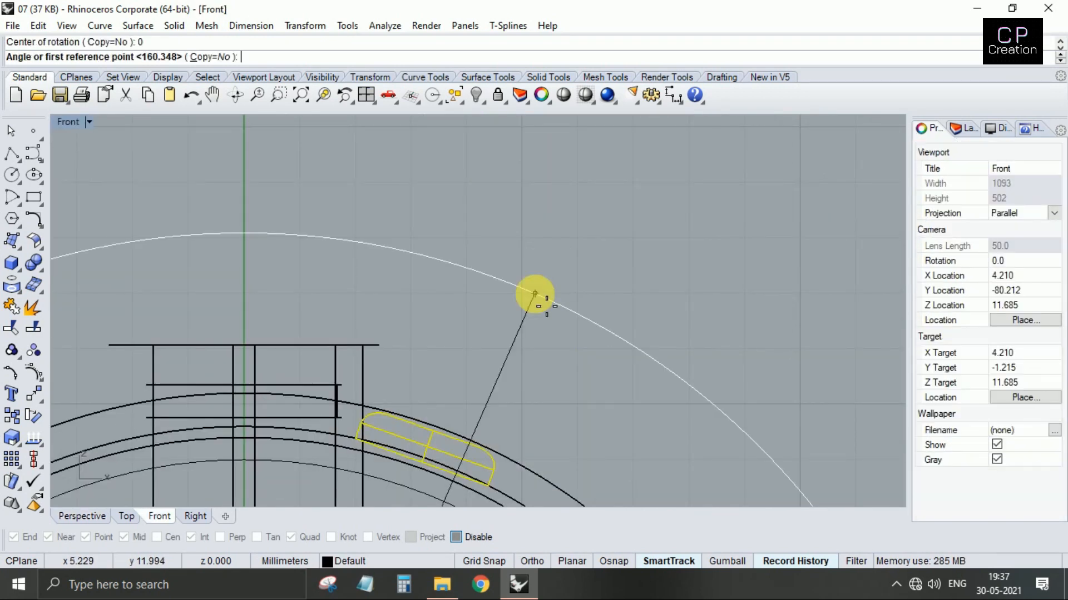
{"action": "left_click", "coordinate": [500, 305]}
{"action": "left_click", "coordinate": [505, 304]}
{"action": "scroll", "coordinate": [481, 382], "scroll_direction": "down", "scroll_amount": 4}
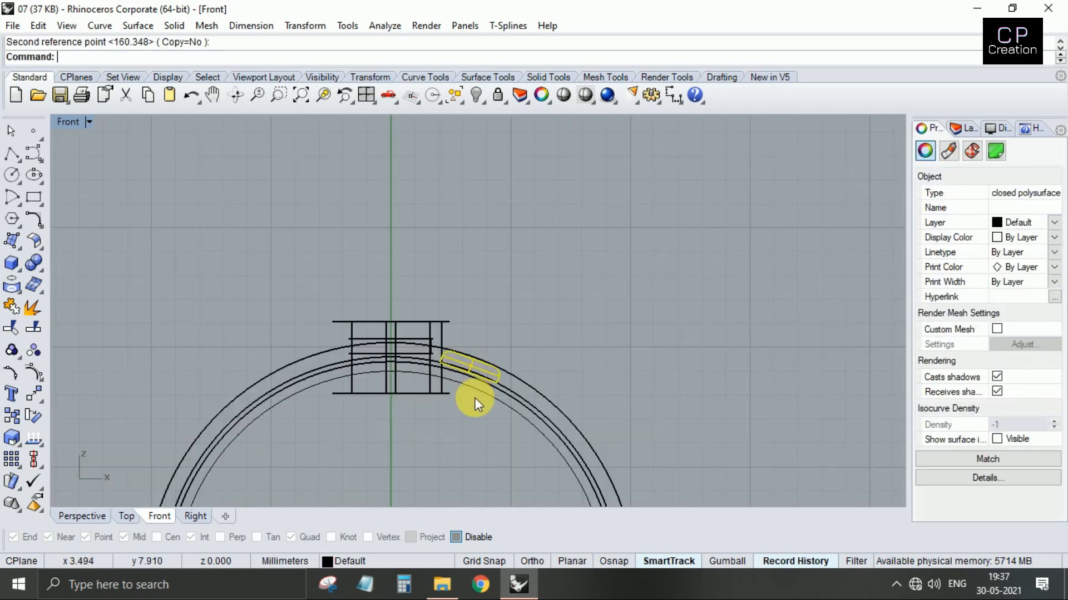
{"action": "scroll", "coordinate": [506, 262], "scroll_direction": "down", "scroll_amount": 2}
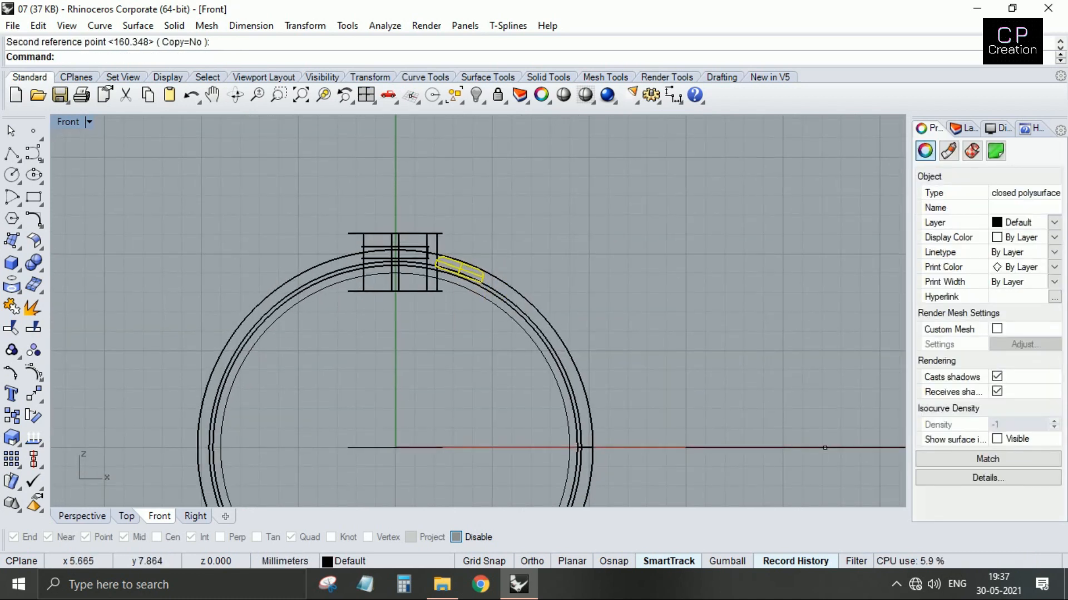
- Try to rotate the block clockwise about the origin to the adjoining position along the band
{"action": "key", "text": "Return"}
{"action": "type", "text": "0"}
{"action": "key", "text": "Return"}
{"action": "scroll", "coordinate": [478, 217], "scroll_direction": "up", "scroll_amount": 5}
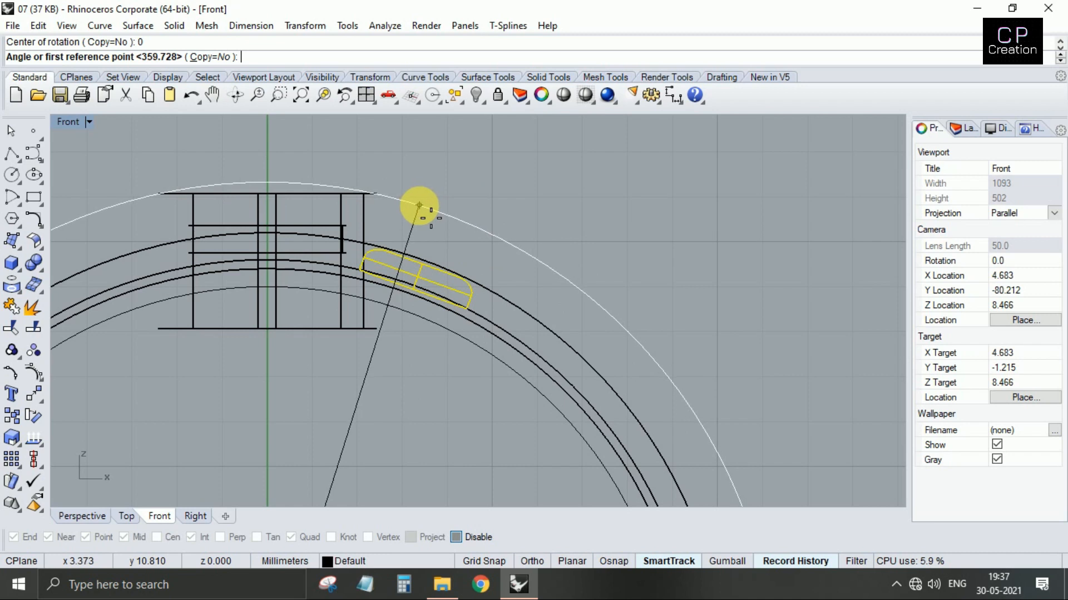
{"action": "left_click", "coordinate": [419, 199]}
{"action": "scroll", "coordinate": [503, 259], "scroll_direction": "up", "scroll_amount": 4}
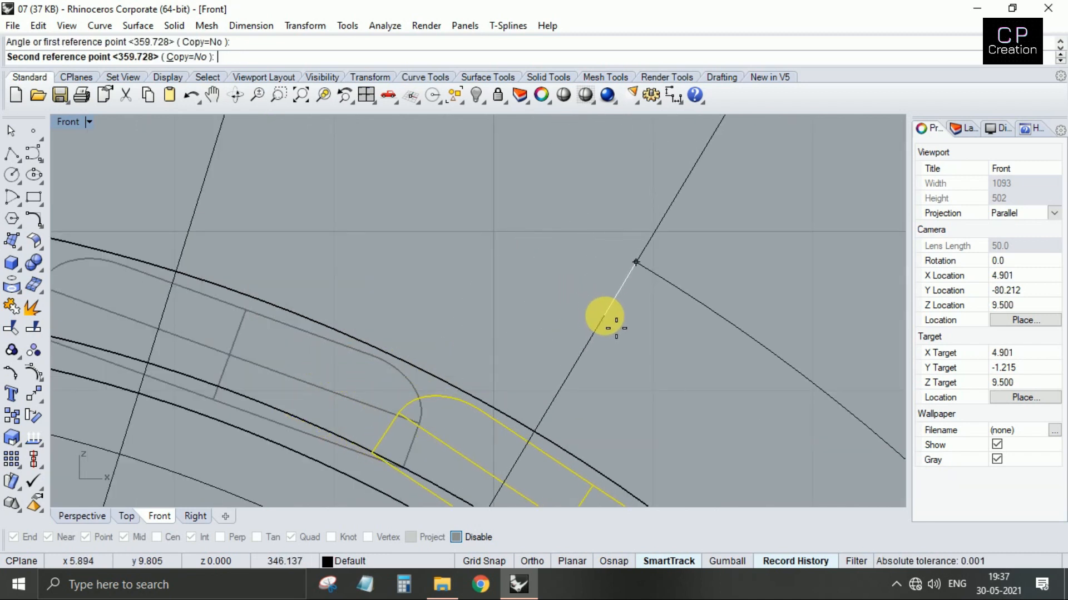
{"action": "left_click", "coordinate": [612, 322]}
{"action": "scroll", "coordinate": [622, 362], "scroll_direction": "down", "scroll_amount": 4}
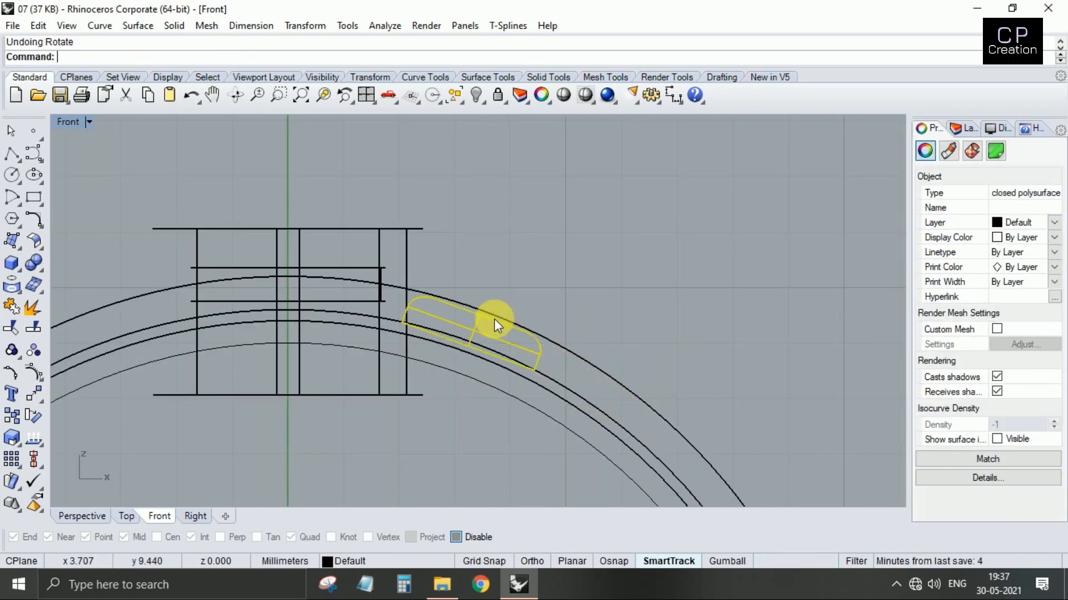
- Rotate the block about the origin with copying on, placing copies end to end down the band's upper right quarter
{"action": "key", "text": "Return"}
{"action": "left_click", "coordinate": [492, 313]}
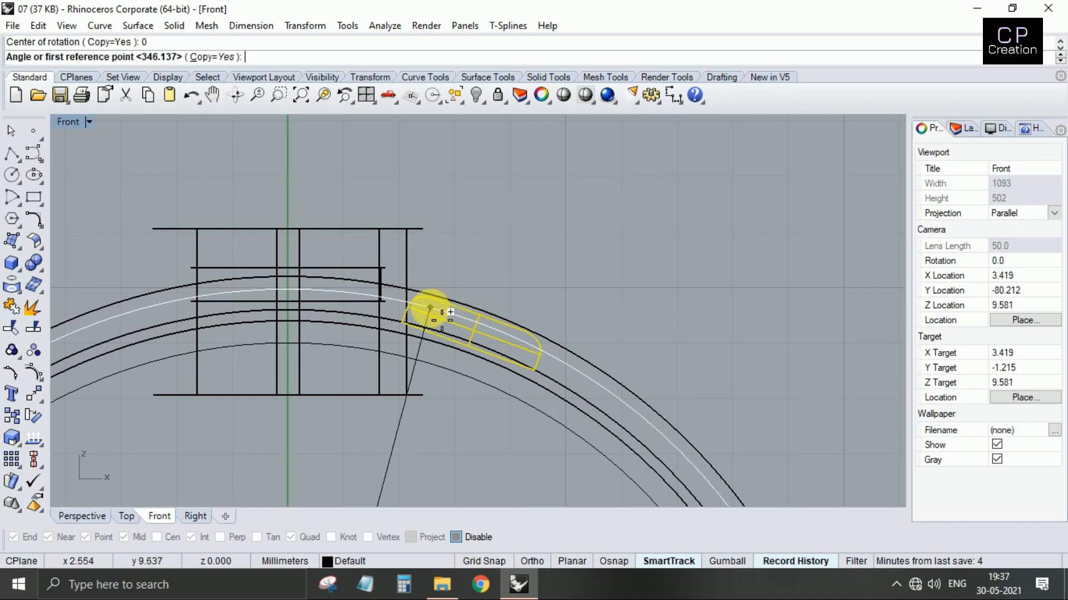
{"action": "left_click", "coordinate": [433, 254]}
{"action": "scroll", "coordinate": [581, 311], "scroll_direction": "up", "scroll_amount": 4}
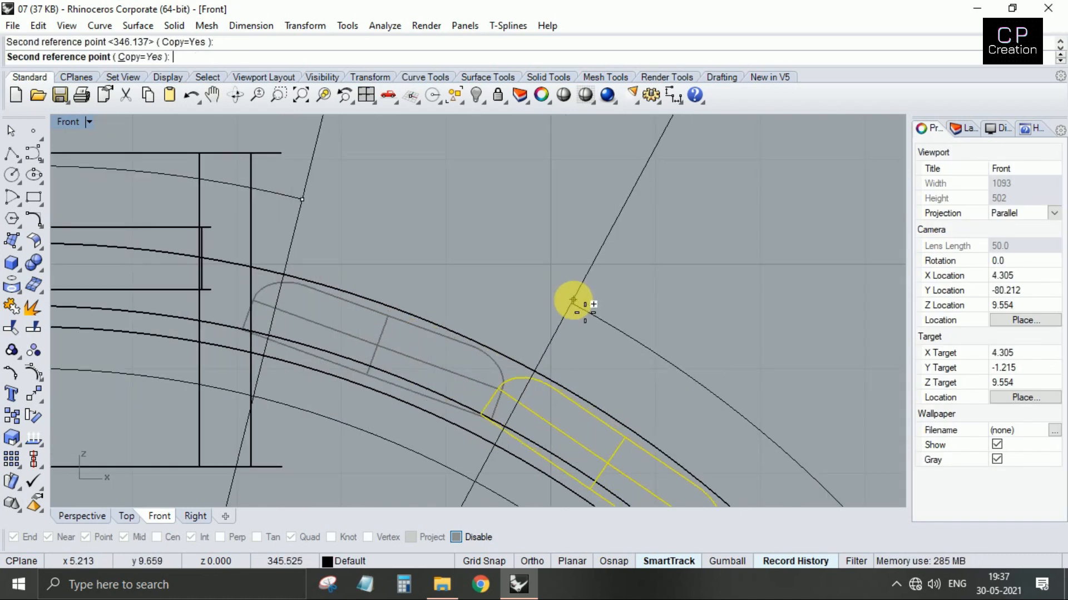
{"action": "scroll", "coordinate": [573, 300], "scroll_direction": "down", "scroll_amount": 5}
{"action": "right_click_drag", "start_coordinate": [614, 281], "coordinate": [594, 225]}
{"action": "scroll", "coordinate": [634, 245], "scroll_direction": "down", "scroll_amount": 5}
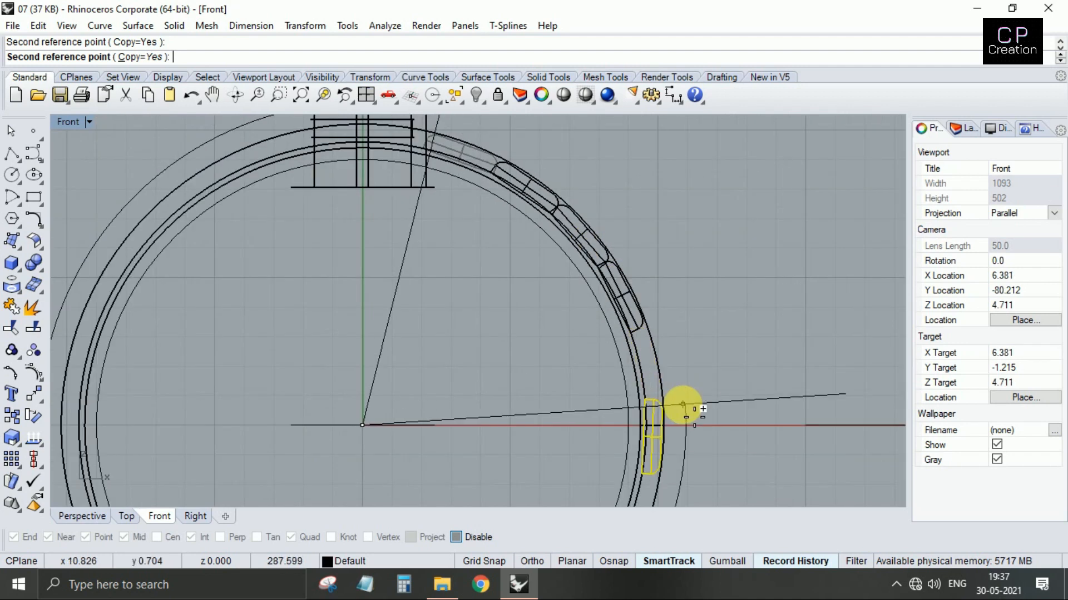
{"action": "scroll", "coordinate": [656, 233], "scroll_direction": "up", "scroll_amount": 4}
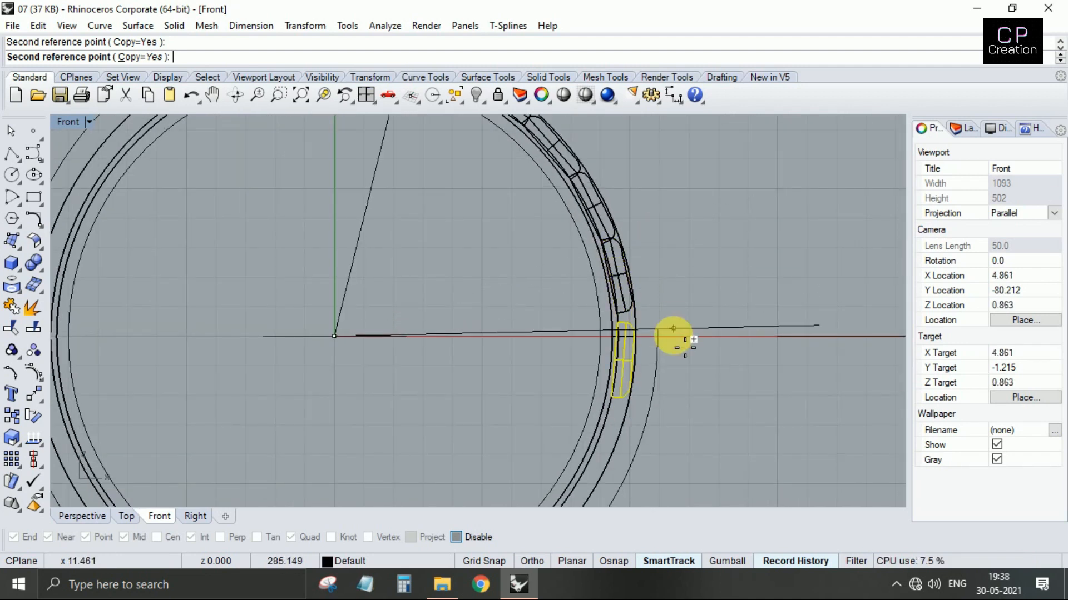
{"action": "scroll", "coordinate": [673, 291], "scroll_direction": "up", "scroll_amount": 3}
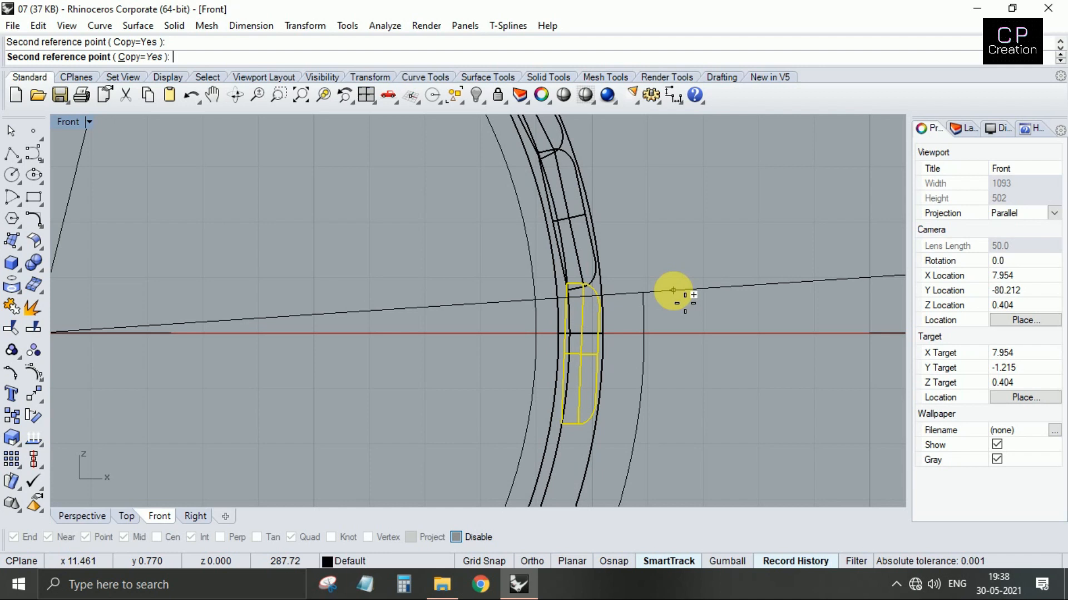
{"action": "scroll", "coordinate": [675, 317], "scroll_direction": "down", "scroll_amount": 4}
{"action": "scroll", "coordinate": [656, 341], "scroll_direction": "up", "scroll_amount": 4}
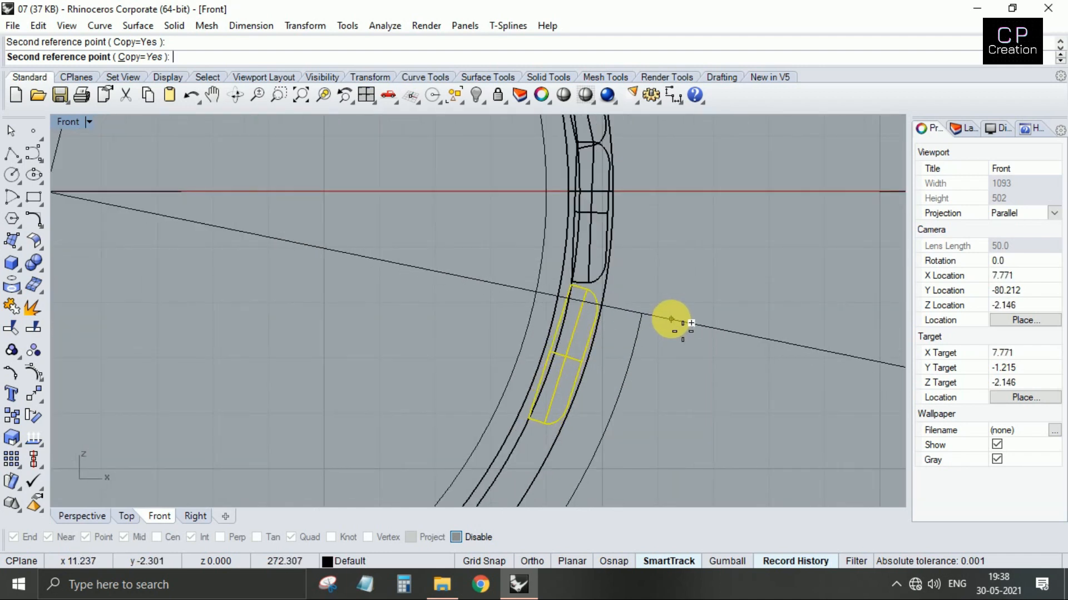
- Continue the rotated copies end to end along the band's lower right quarter, ending with one centred at the bottom
{"action": "left_click", "coordinate": [674, 309]}
{"action": "right_click_drag", "start_coordinate": [639, 409], "coordinate": [674, 340]}
{"action": "left_click", "coordinate": [651, 387]}
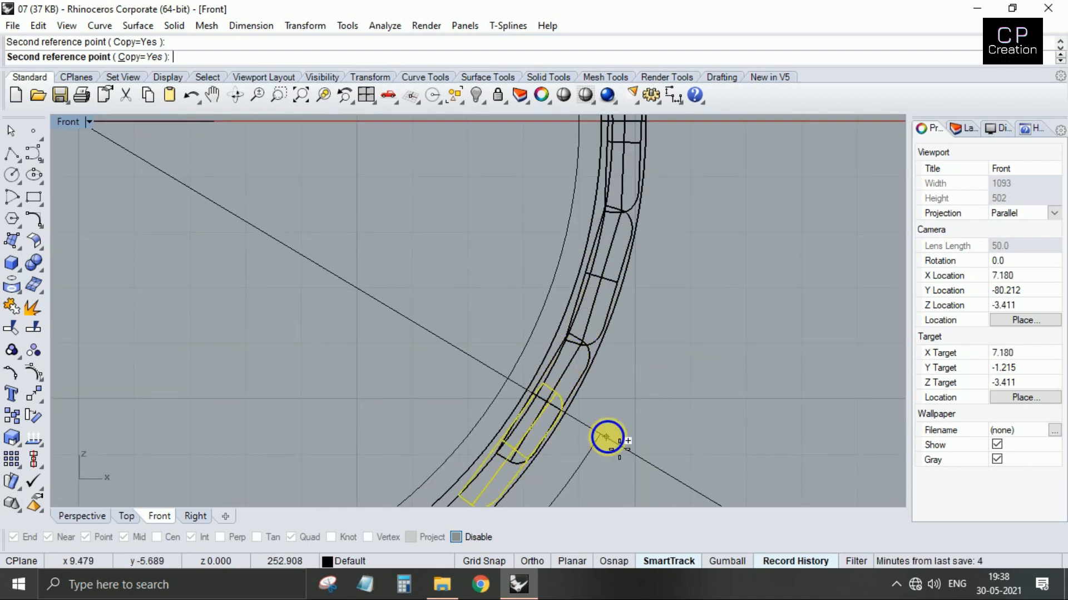
{"action": "right_click_drag", "start_coordinate": [608, 437], "coordinate": [698, 291]}
{"action": "right_click_drag", "start_coordinate": [653, 369], "coordinate": [741, 262]}
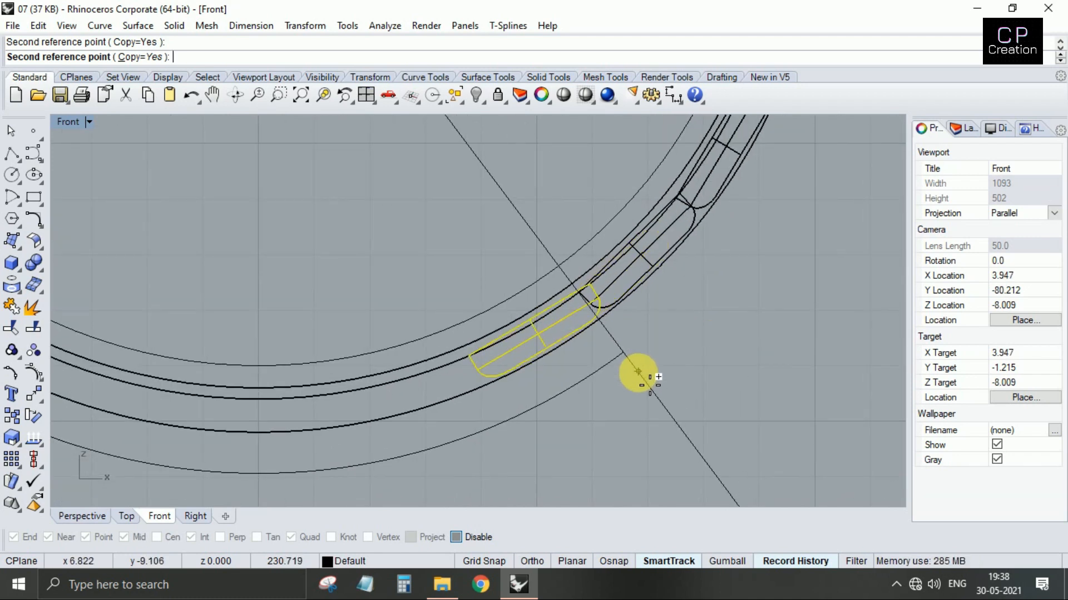
{"action": "scroll", "coordinate": [634, 378], "scroll_direction": "down", "scroll_amount": 4}
{"action": "scroll", "coordinate": [624, 400], "scroll_direction": "up", "scroll_amount": 4}
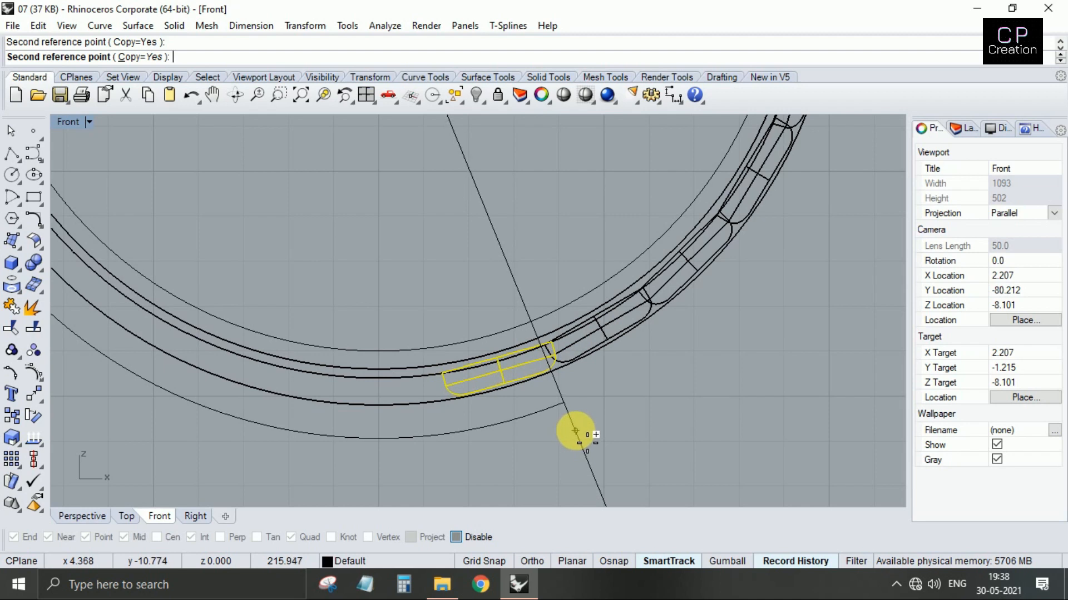
{"action": "left_click", "coordinate": [575, 431]}
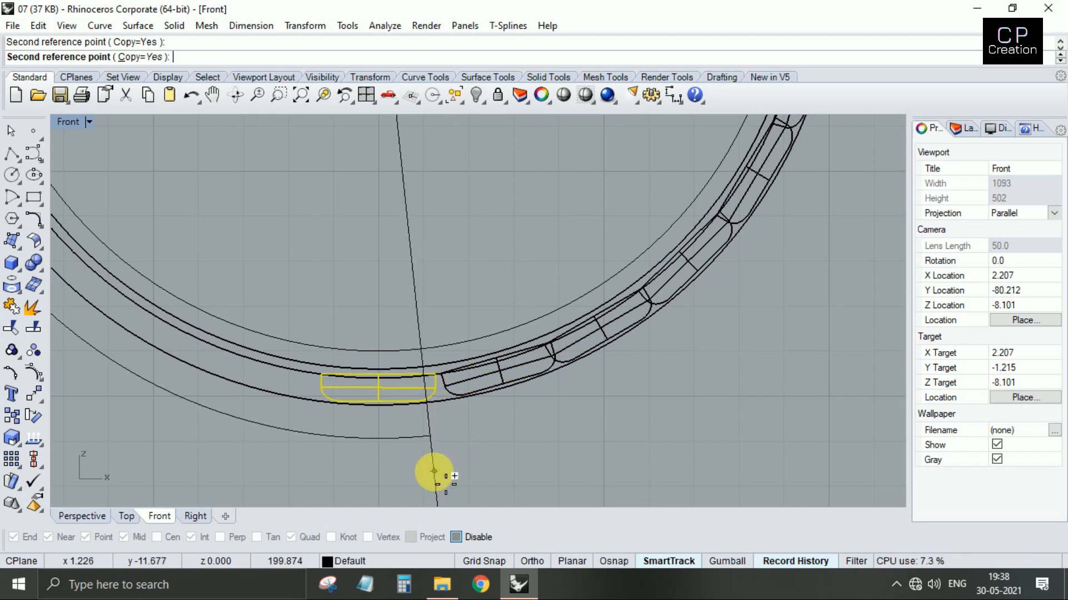
{"action": "left_click", "coordinate": [448, 399]}
{"action": "right_click", "coordinate": [456, 389]}
- Examine the row of diamond blocks between the rails in the Perspective view for spacing and contact between their corners
{"action": "scroll", "coordinate": [459, 389], "scroll_direction": "up", "scroll_amount": 2}
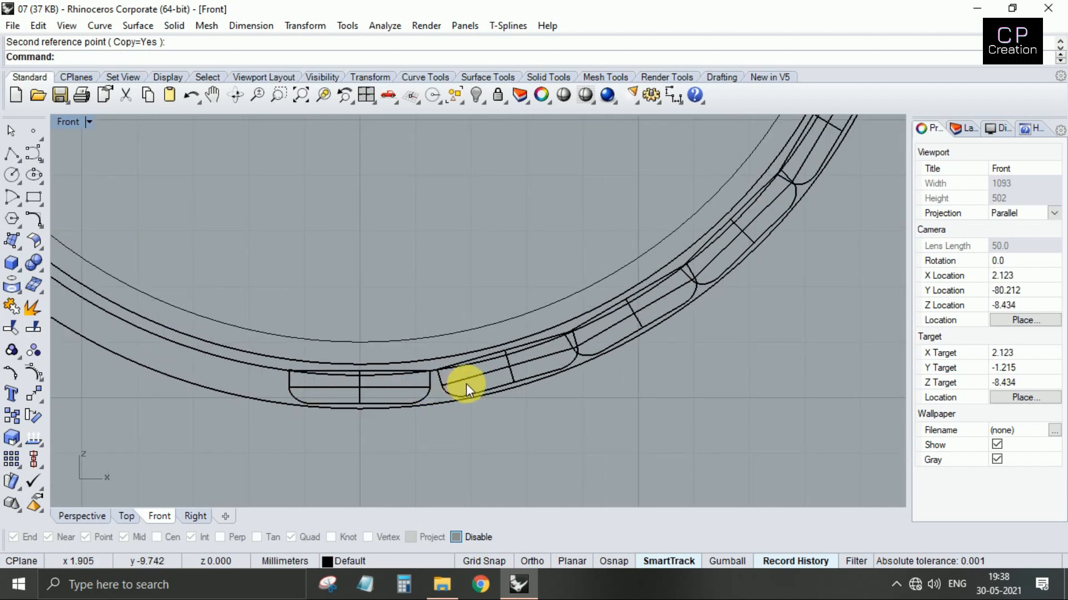
{"action": "left_click", "coordinate": [467, 383]}
{"action": "key", "text": "ctrl+F4"}
{"action": "mouse_move", "coordinate": [566, 331]}
{"action": "right_mouse_down"}
{"action": "mouse_move", "coordinate": [542, 361]}
{"action": "mouse_move", "coordinate": [540, 240]}
{"action": "right_mouse_up"}
{"action": "key", "text": "Escape"}
{"action": "scroll", "coordinate": [545, 233], "scroll_direction": "up", "scroll_amount": 6}
{"action": "scroll", "coordinate": [549, 229], "scroll_direction": "down", "scroll_amount": 6}
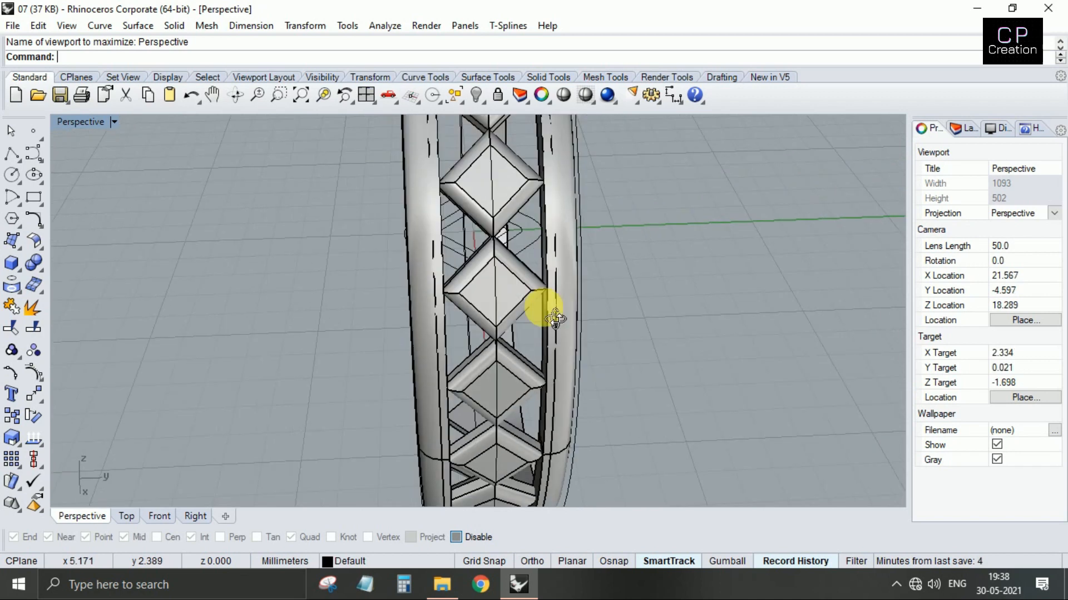
{"action": "right_click_drag", "start_coordinate": [544, 307], "coordinate": [473, 267]}
{"action": "scroll", "coordinate": [460, 211], "scroll_direction": "up", "scroll_amount": 8}
{"action": "scroll", "coordinate": [460, 210], "scroll_direction": "down", "scroll_amount": 10}
{"action": "key", "text": "ctrl+F2"}
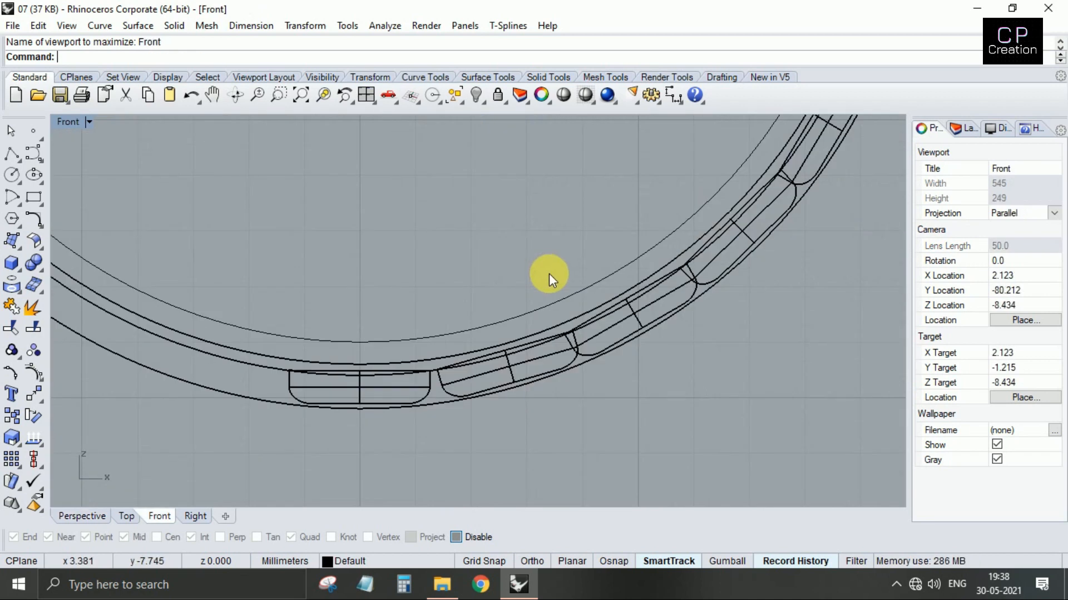
{"action": "scroll", "coordinate": [562, 284], "scroll_direction": "down", "scroll_amount": 2}
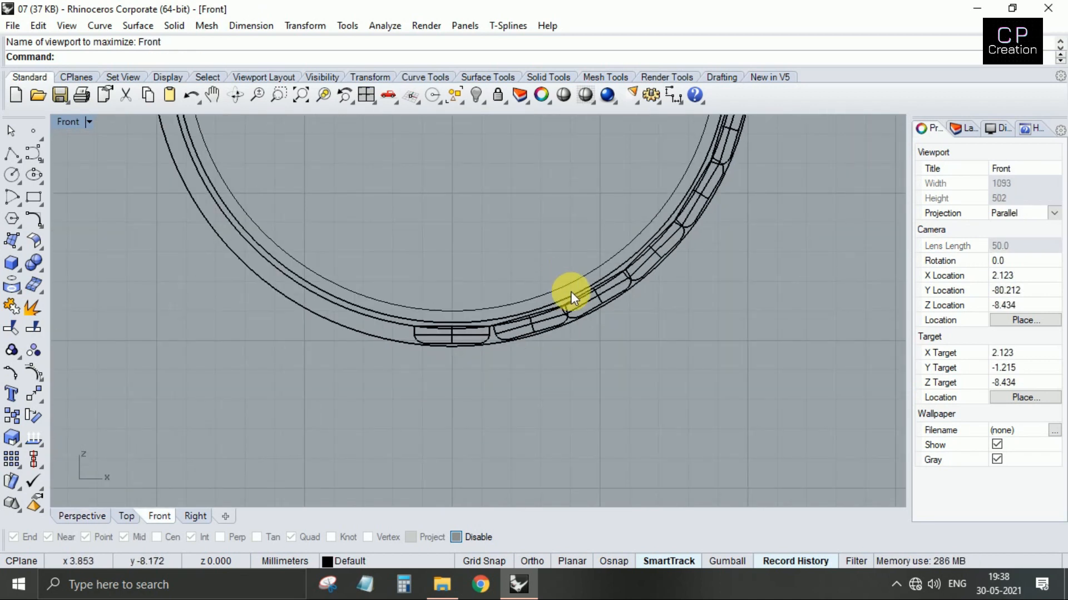
{"action": "left_click", "coordinate": [477, 335]}
{"action": "key", "text": "Return"}
{"action": "type", "text": "0"}
{"action": "key", "text": "Return"}
{"action": "scroll", "coordinate": [467, 356], "scroll_direction": "up", "scroll_amount": 4}
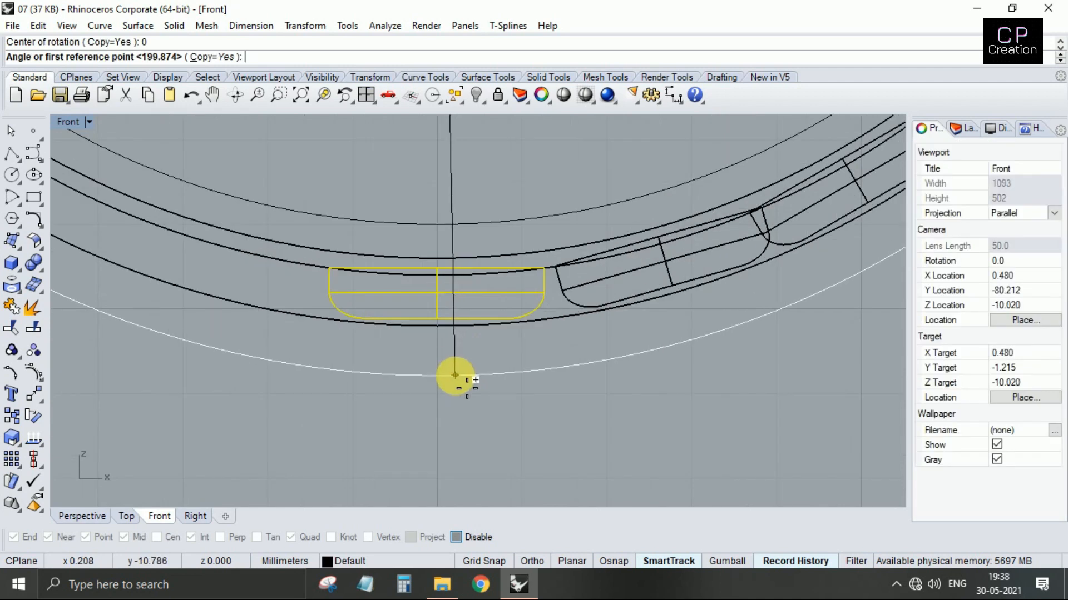
{"action": "left_click", "coordinate": [460, 375]}
{"action": "key", "text": "Escape"}
{"action": "key", "text": "Return"}
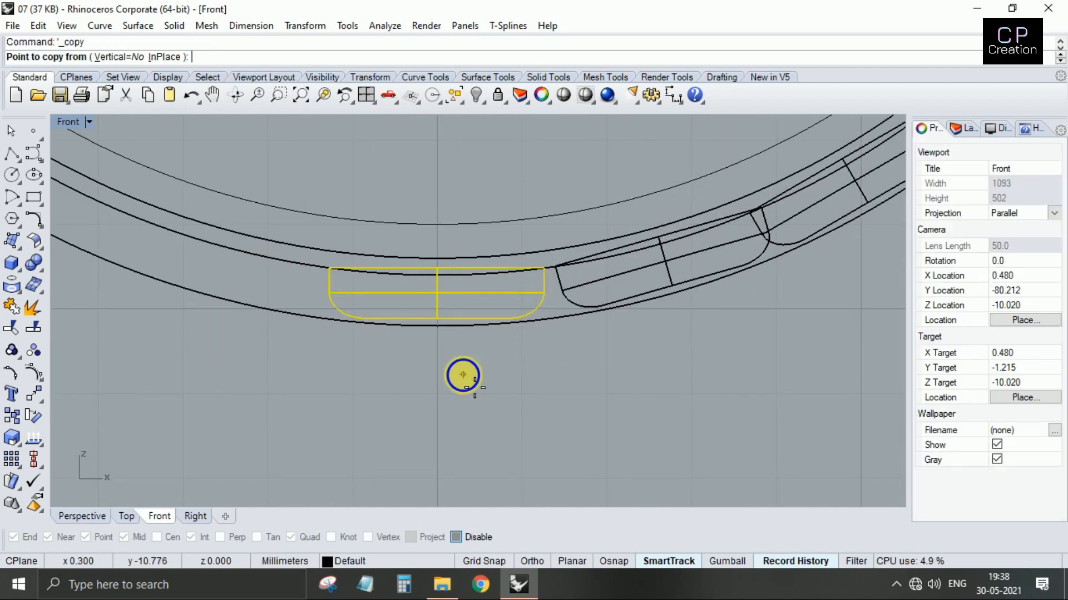
{"action": "key", "text": "Escape"}
{"action": "key", "text": "Escape"}
- Rotate the bottom block slightly counterclockwise about the origin without copying so it closes the gap to its right neighbour
{"action": "left_click", "coordinate": [476, 316]}
{"action": "key", "text": "Return"}
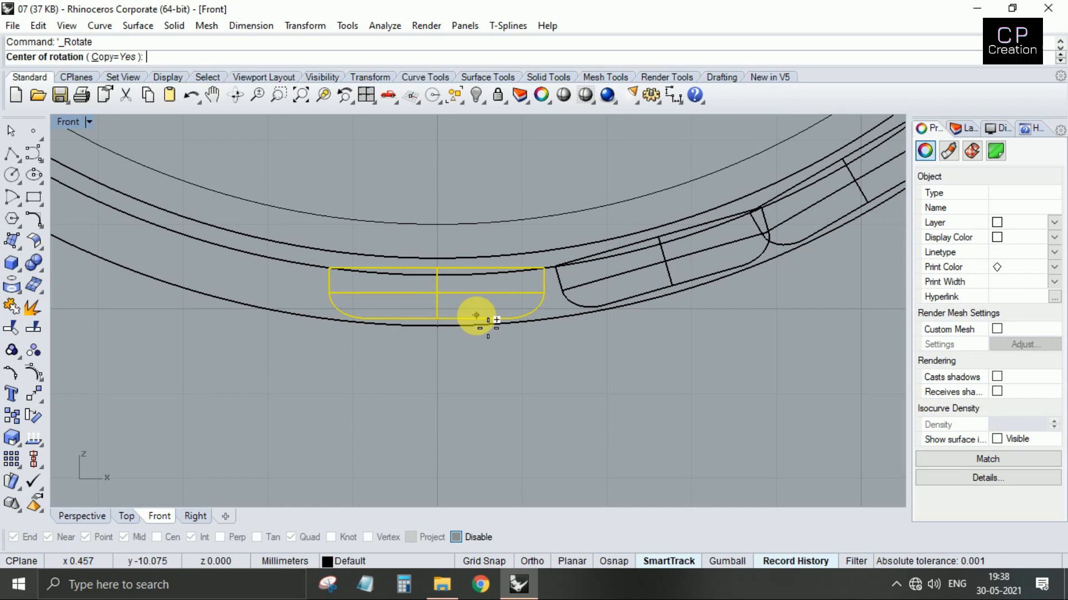
{"action": "type", "text": "0"}
{"action": "key", "text": "Return"}
{"action": "left_click", "coordinate": [464, 408]}
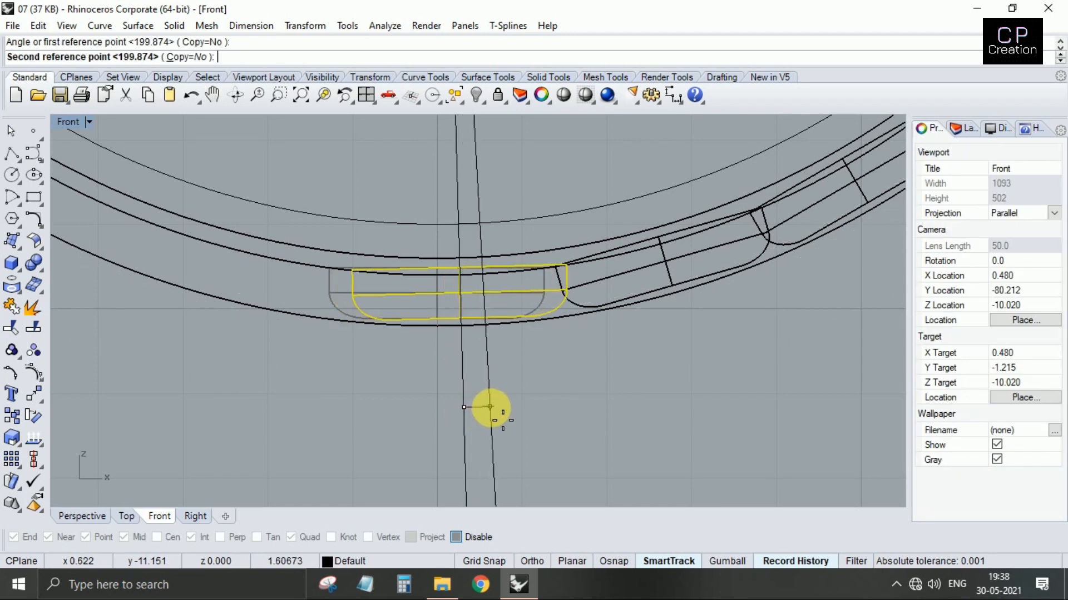
{"action": "left_click", "coordinate": [493, 407]}
- Select the diamond blocks along the band's right half, from the bottom block up to the second one from the bezel
{"action": "left_click", "coordinate": [596, 280], "text": "shift"}
{"action": "scroll", "coordinate": [599, 280], "scroll_direction": "down", "scroll_amount": 10}
{"action": "right_click_drag", "start_coordinate": [666, 259], "coordinate": [607, 370]}
{"action": "left_click_drag", "start_coordinate": [565, 480], "coordinate": [846, 172], "text": "shift"}
{"action": "right_click_drag", "start_coordinate": [837, 187], "coordinate": [719, 456]}
{"action": "left_click_drag", "start_coordinate": [468, 482], "coordinate": [780, 242], "text": "shift"}
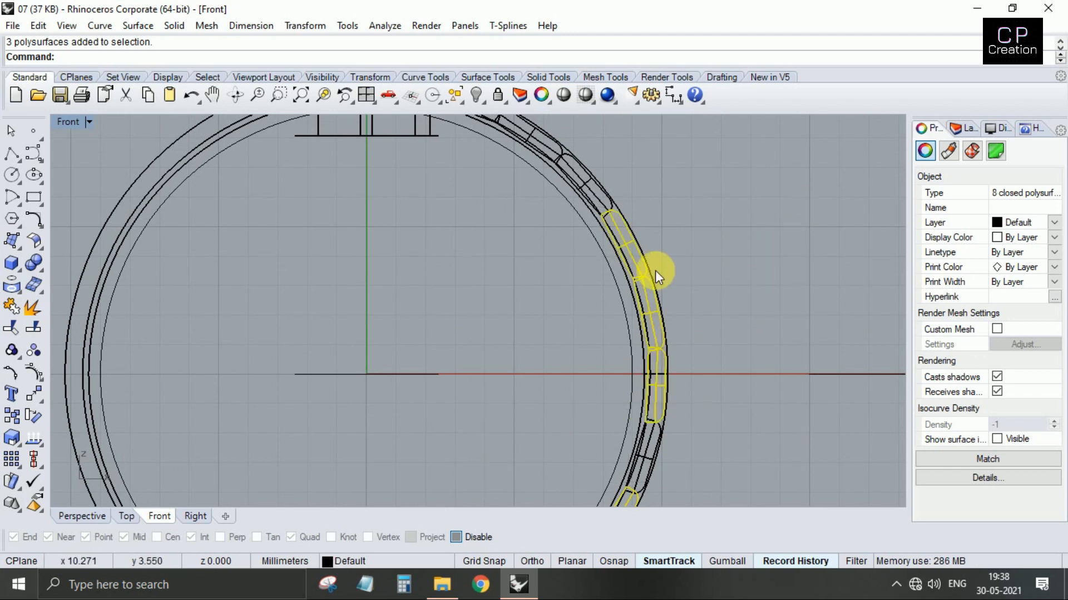
{"action": "left_click", "coordinate": [651, 440], "text": "shift"}
{"action": "scroll", "coordinate": [576, 193], "scroll_direction": "down", "scroll_amount": 5}
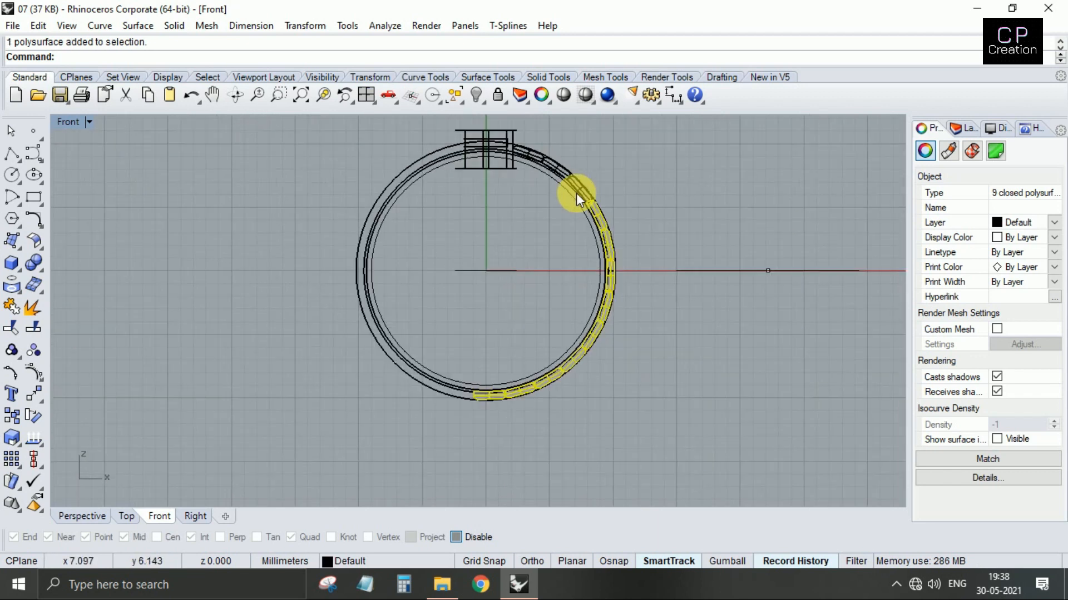
{"action": "scroll", "coordinate": [580, 186], "scroll_direction": "up", "scroll_amount": 5}
{"action": "left_click", "coordinate": [555, 164], "text": "shift"}
{"action": "left_click", "coordinate": [546, 145], "text": "shift"}
{"action": "scroll", "coordinate": [546, 145], "scroll_direction": "down", "scroll_amount": 8}
{"action": "right_click_drag", "start_coordinate": [523, 167], "coordinate": [552, 219]}
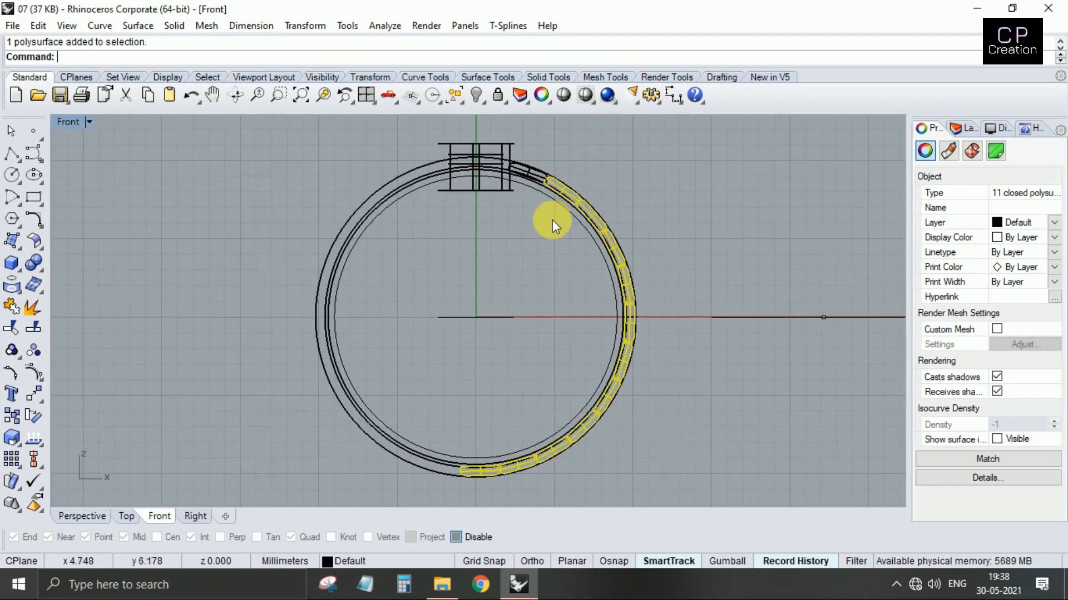
{"action": "type", "text": "M"}
{"action": "key", "text": "Return"}
{"action": "type", "text": "0"}
{"action": "key", "text": "Return"}
{"action": "key", "text": "Escape"}
- Add the block nearest the bezel to the selection and mirror all blocks with copying across the vertical axis through the origin
{"action": "left_click", "coordinate": [537, 171], "text": "shift"}
{"action": "key", "text": "Return"}
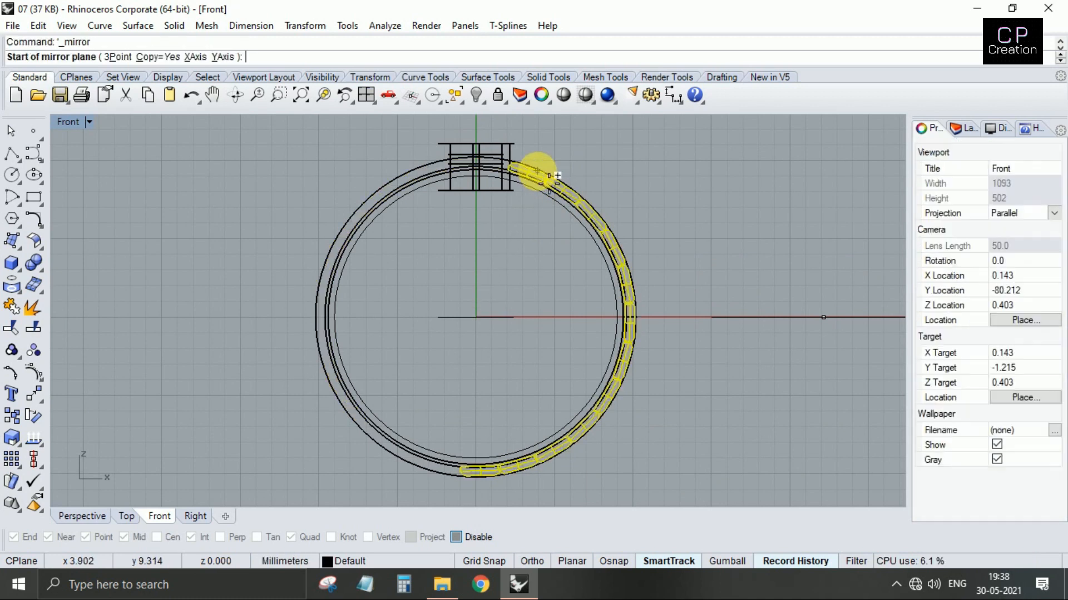
{"action": "type", "text": "0"}
{"action": "key", "text": "Return"}
{"action": "left_click", "coordinate": [530, 157], "text": "shift"}
- Deselect the right block nearest the bezel and rotate the other eleven slightly counterclockwise about the origin until they overlap it
{"action": "scroll", "coordinate": [495, 471], "scroll_direction": "up", "scroll_amount": 12}
{"action": "scroll", "coordinate": [491, 494], "scroll_direction": "down", "scroll_amount": 8}
{"action": "right_click_drag", "start_coordinate": [497, 476], "coordinate": [519, 350]}
{"action": "scroll", "coordinate": [533, 345], "scroll_direction": "down", "scroll_amount": 4}
{"action": "scroll", "coordinate": [546, 193], "scroll_direction": "up", "scroll_amount": 10}
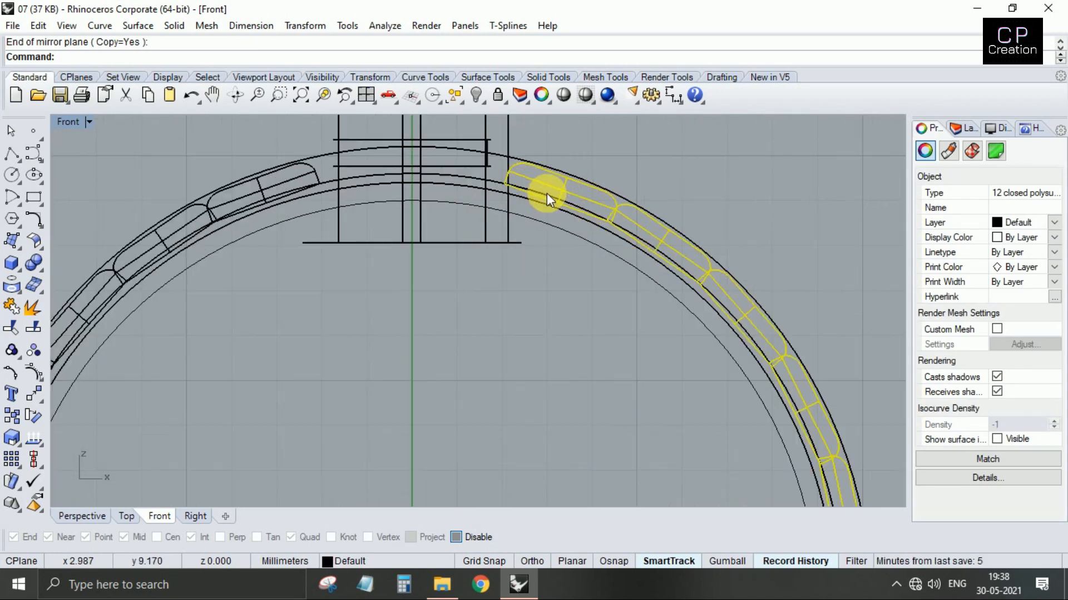
{"action": "left_click", "coordinate": [556, 188], "text": "ctrl"}
{"action": "type", "text": "r"}
{"action": "key", "text": "Return"}
{"action": "type", "text": "0"}
{"action": "key", "text": "Return"}
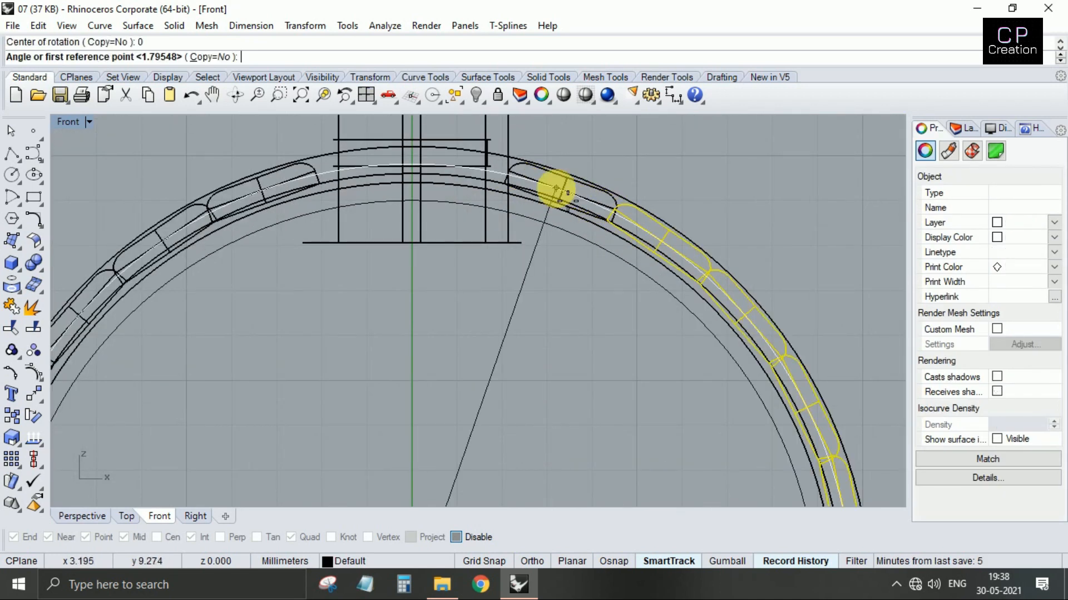
{"action": "scroll", "coordinate": [660, 218], "scroll_direction": "up", "scroll_amount": 8}
{"action": "scroll", "coordinate": [661, 218], "scroll_direction": "up", "scroll_amount": 2}
{"action": "left_click", "coordinate": [677, 194]}
{"action": "left_click", "coordinate": [659, 178]}
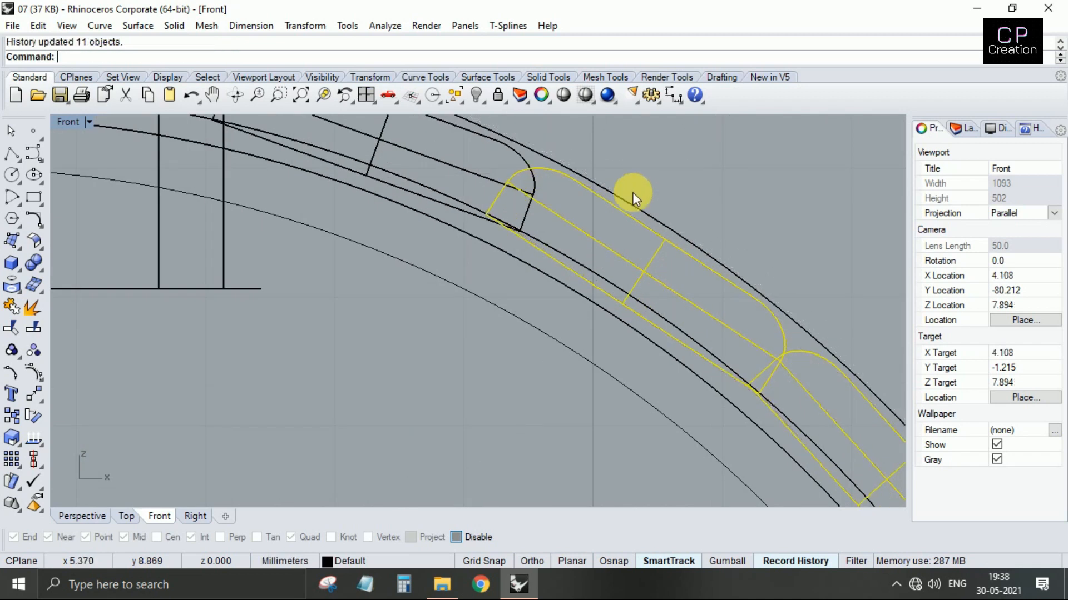
- Deselect the second block from the bezel and rotate the remaining ten slightly counterclockwise about the origin to overlap its end
{"action": "left_click", "coordinate": [616, 204], "text": "ctrl"}
{"action": "key", "text": "Return"}
{"action": "left_click", "coordinate": [616, 204]}
{"action": "scroll", "coordinate": [684, 286], "scroll_direction": "up", "scroll_amount": 5}
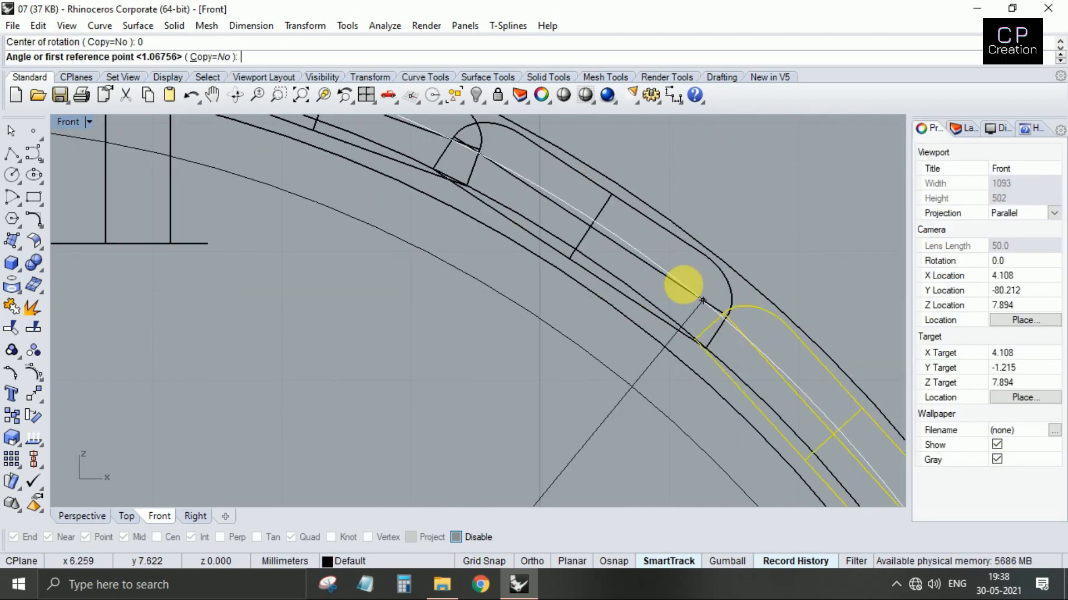
{"action": "left_click", "coordinate": [747, 246]}
{"action": "left_click", "coordinate": [723, 223]}
- Deselect the third block from the bezel and rotate the remaining nine slightly counterclockwise about the origin to overlap its end
{"action": "left_click", "coordinate": [685, 241], "text": "ctrl"}
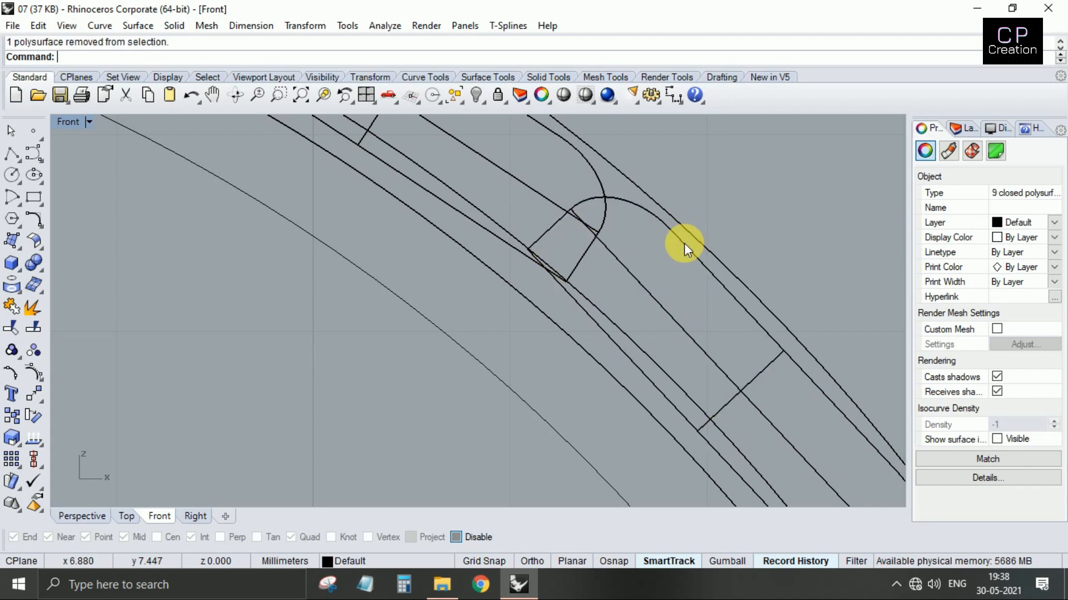
{"action": "key", "text": "Return"}
{"action": "scroll", "coordinate": [684, 242], "scroll_direction": "down", "scroll_amount": 8}
{"action": "right_click_drag", "start_coordinate": [743, 332], "coordinate": [593, 183]}
{"action": "scroll", "coordinate": [618, 239], "scroll_direction": "up", "scroll_amount": 10}
{"action": "left_click", "coordinate": [842, 220]}
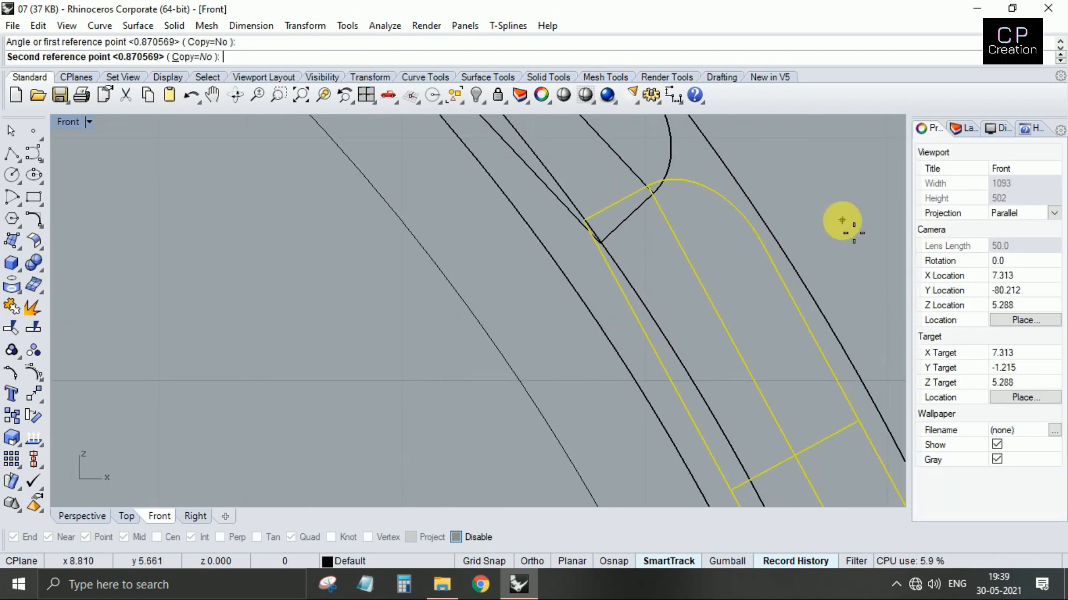
{"action": "left_click", "coordinate": [829, 199]}
- Deselect the fourth block from the bezel and rotate the remaining eight slightly counterclockwise about the origin to overlap its end
{"action": "left_click", "coordinate": [636, 274], "text": "ctrl"}
{"action": "scroll", "coordinate": [695, 300], "scroll_direction": "down", "scroll_amount": 5}
{"action": "key", "text": "Return"}
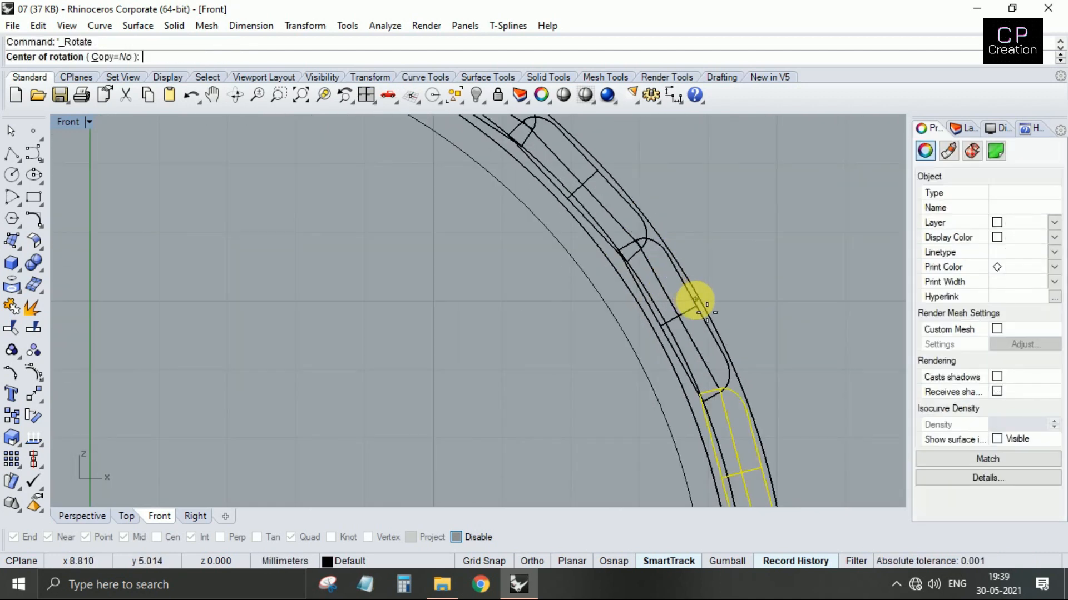
{"action": "type", "text": "0"}
{"action": "key", "text": "Return"}
{"action": "scroll", "coordinate": [743, 420], "scroll_direction": "up", "scroll_amount": 7}
{"action": "left_click", "coordinate": [825, 332]}
{"action": "left_click", "coordinate": [827, 309]}
- Keep the fifth block from the bezel in place and rotate the remaining seven slightly counterclockwise about the origin to overlap its end
{"action": "scroll", "coordinate": [819, 338], "scroll_direction": "down", "scroll_amount": 7}
{"action": "right_click_drag", "start_coordinate": [820, 340], "coordinate": [795, 256]}
{"action": "key", "text": "Return"}
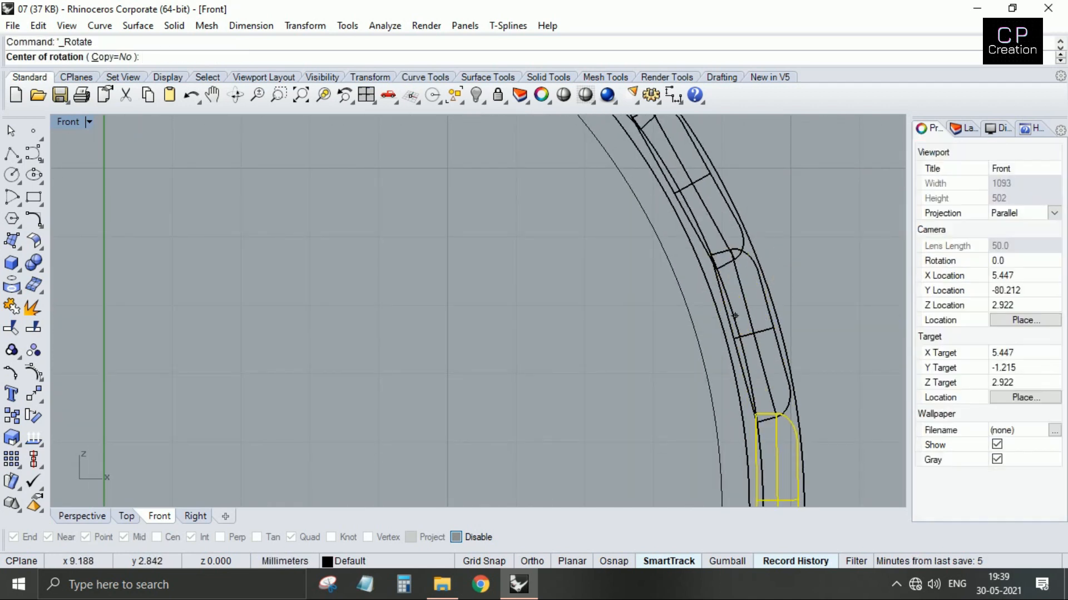
{"action": "type", "text": "0"}
{"action": "key", "text": "Return"}
{"action": "right_click_drag", "start_coordinate": [731, 312], "coordinate": [482, 208]}
{"action": "scroll", "coordinate": [481, 208], "scroll_direction": "up", "scroll_amount": 4}
{"action": "left_click", "coordinate": [595, 262]}
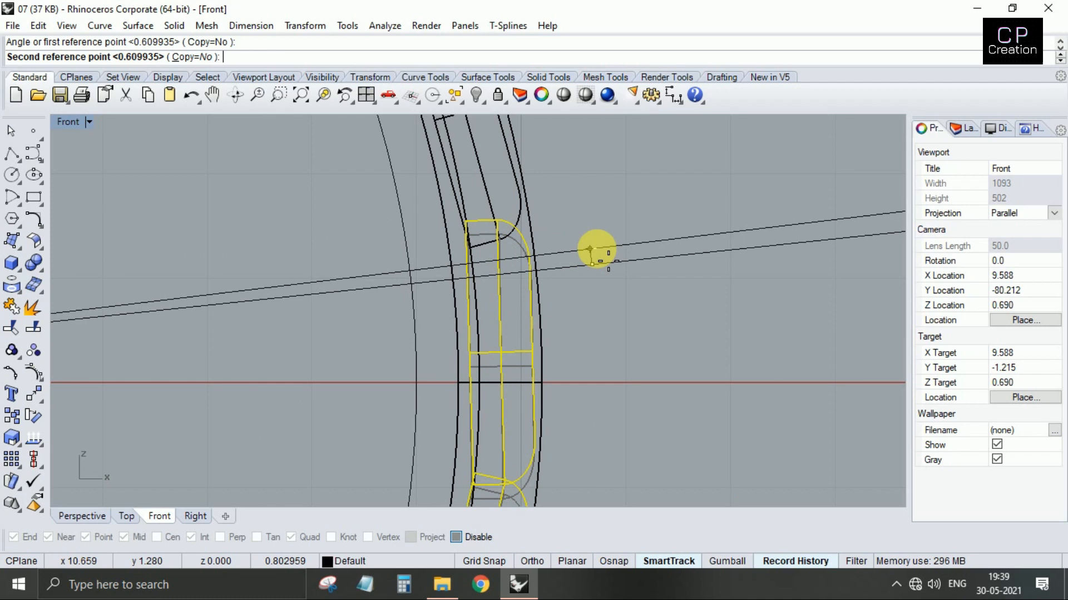
{"action": "left_click", "coordinate": [600, 275]}
- Deselect the block on the horizontal axis and rotate the six blocks below it slightly counterclockwise about the origin
{"action": "left_click", "coordinate": [404, 327], "text": "ctrl"}
{"action": "key", "text": "Return"}
{"action": "type", "text": "0"}
{"action": "key", "text": "Return"}
{"action": "right_click_drag", "start_coordinate": [527, 389], "coordinate": [547, 207]}
{"action": "left_click", "coordinate": [635, 270]}
{"action": "left_click", "coordinate": [639, 249]}
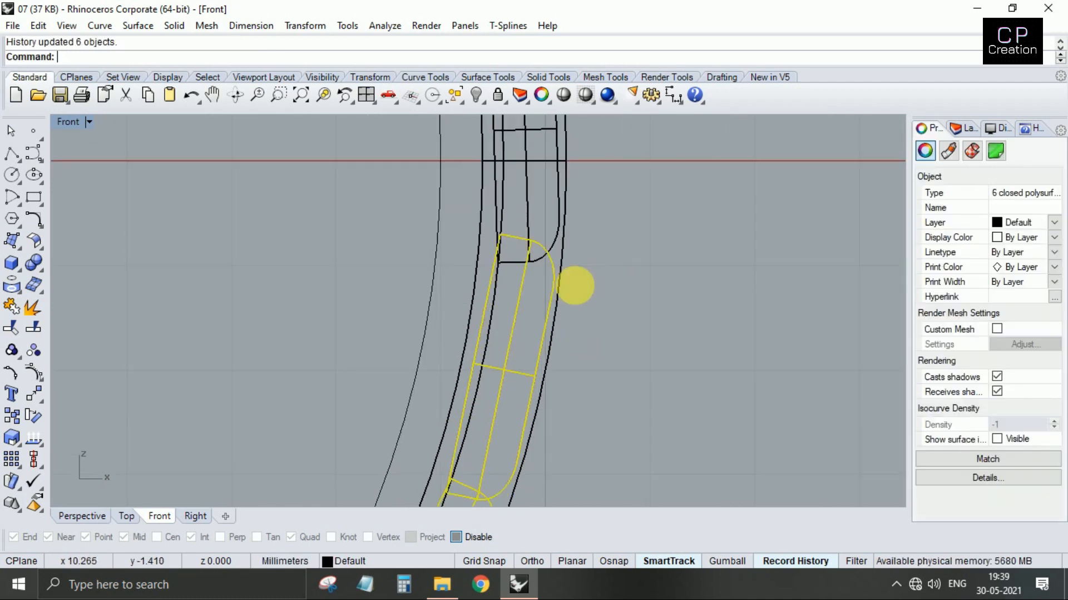
- Deselect the first block below the horizontal axis and rotate the remaining five slightly counterclockwise about the origin to overlap it
{"action": "left_click", "coordinate": [536, 279], "text": "ctrl"}
{"action": "type", "text": "0"}
{"action": "key", "text": "Return"}
{"action": "left_click", "coordinate": [627, 373]}
{"action": "left_click", "coordinate": [641, 361]}
{"action": "right_click_drag", "start_coordinate": [532, 420], "coordinate": [599, 251]}
{"action": "scroll", "coordinate": [578, 323], "scroll_direction": "down", "scroll_amount": 5}
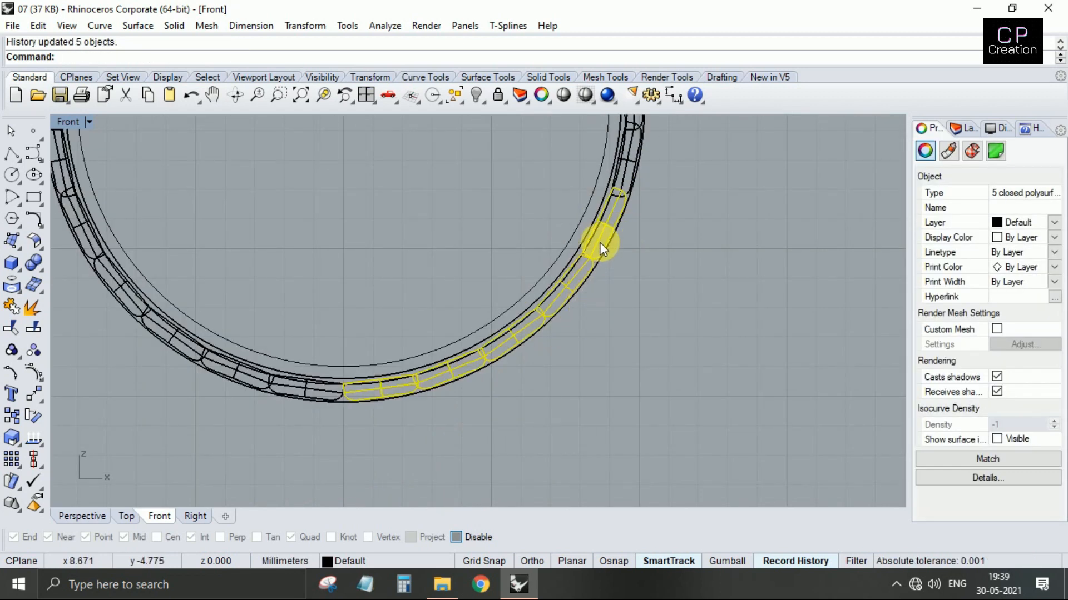
- Examine the contact between neighbouring diamond blocks along the band in the shaded Perspective view
{"action": "key", "text": "ctrl+F4"}
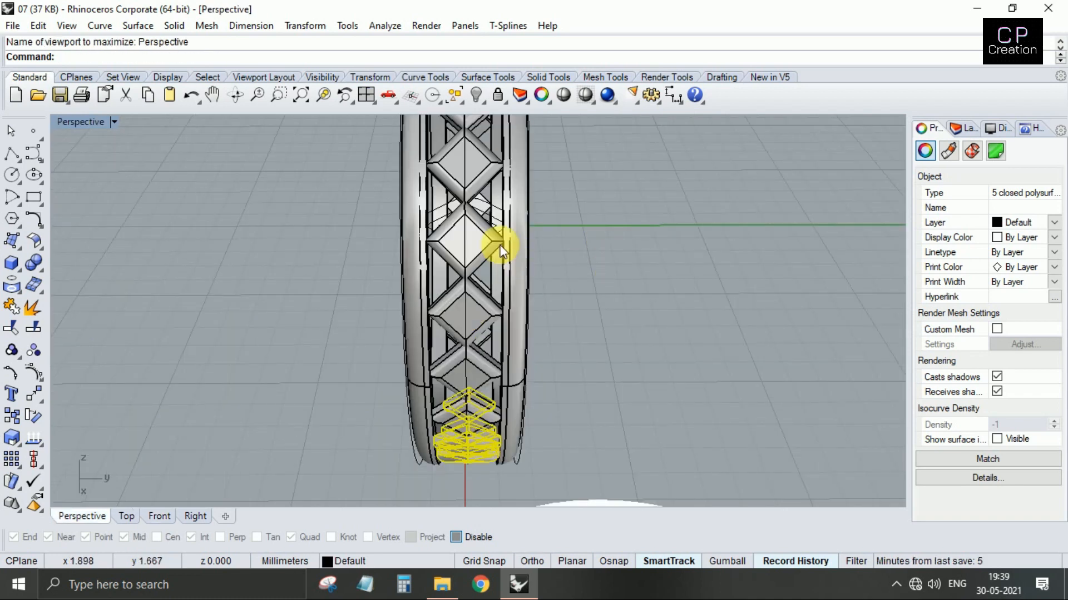
{"action": "scroll", "coordinate": [469, 204], "scroll_direction": "up", "scroll_amount": 6}
{"action": "scroll", "coordinate": [469, 203], "scroll_direction": "down", "scroll_amount": 9}
{"action": "right_click_drag", "start_coordinate": [489, 307], "coordinate": [517, 238]}
{"action": "scroll", "coordinate": [494, 336], "scroll_direction": "up", "scroll_amount": 6}
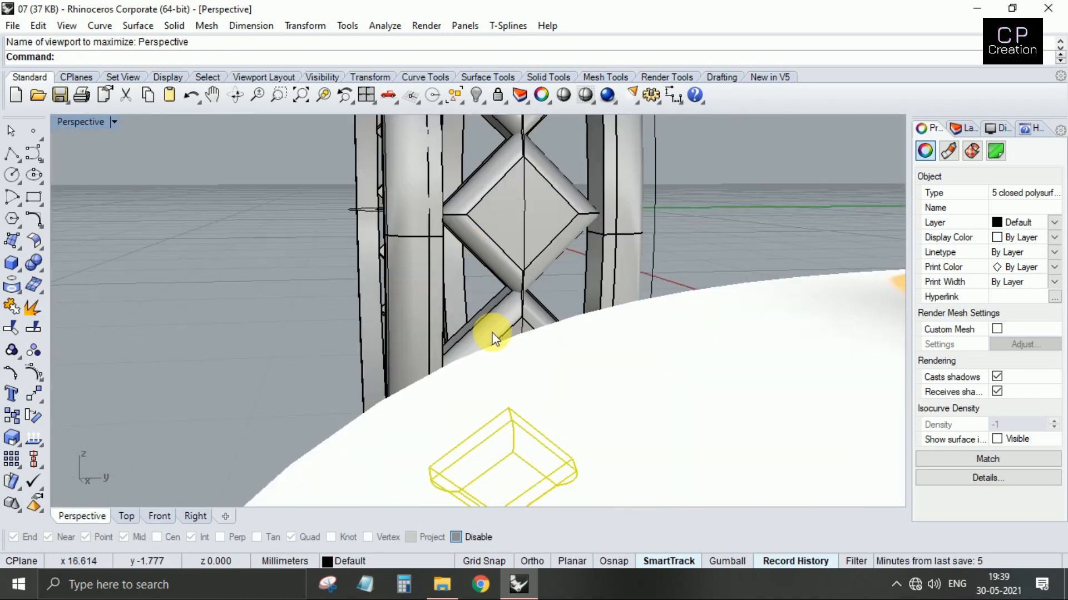
{"action": "right_click_drag", "start_coordinate": [493, 336], "coordinate": [547, 300]}
{"action": "scroll", "coordinate": [598, 260], "scroll_direction": "up", "scroll_amount": 5}
{"action": "mouse_move", "coordinate": [598, 260]}
{"action": "right_mouse_down"}
{"action": "mouse_move", "coordinate": [615, 300]}
{"action": "mouse_move", "coordinate": [607, 274]}
{"action": "right_mouse_up"}
- In the Front view, rotate the last four lower right blocks slightly counterclockwise about the origin to overlap the block above them
{"action": "key", "text": "ctrl+F2"}
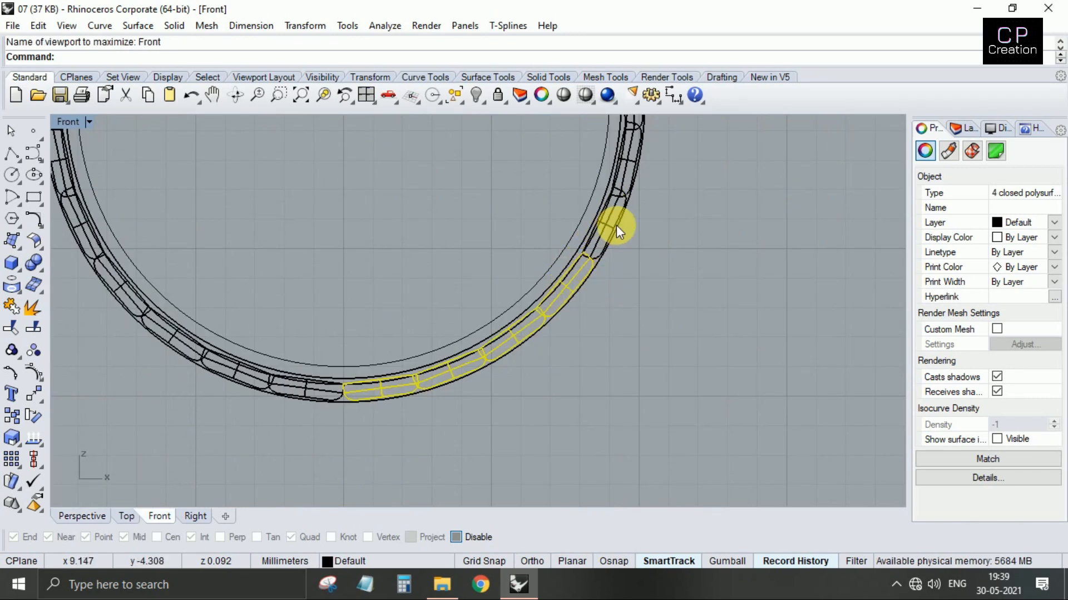
{"action": "key", "text": "Return"}
{"action": "type", "text": "0"}
{"action": "key", "text": "Return"}
{"action": "scroll", "coordinate": [609, 249], "scroll_direction": "up", "scroll_amount": 8}
{"action": "left_click", "coordinate": [620, 329]}
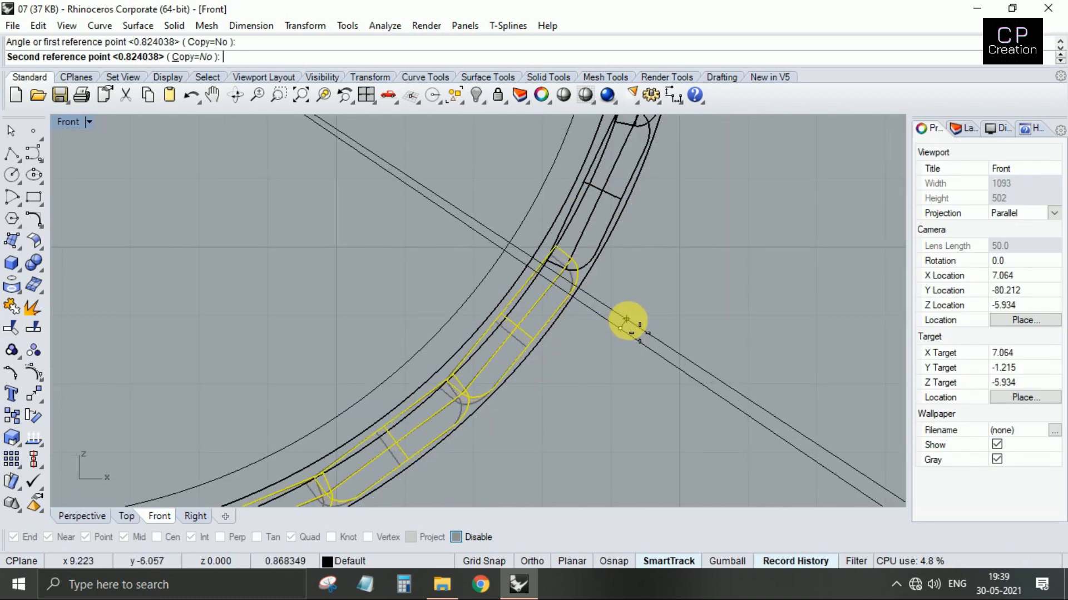
{"action": "left_click", "coordinate": [574, 374]}
{"action": "right_click_drag", "start_coordinate": [574, 375], "coordinate": [625, 319]}
{"action": "key", "text": "Return"}
{"action": "type", "text": "0"}
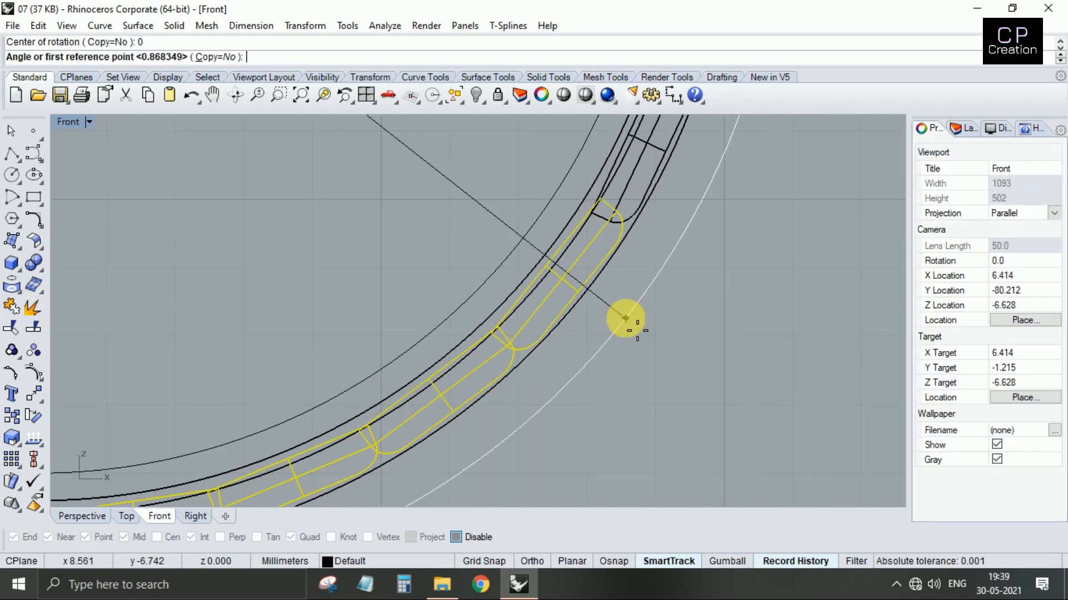
{"action": "key", "text": "Escape"}
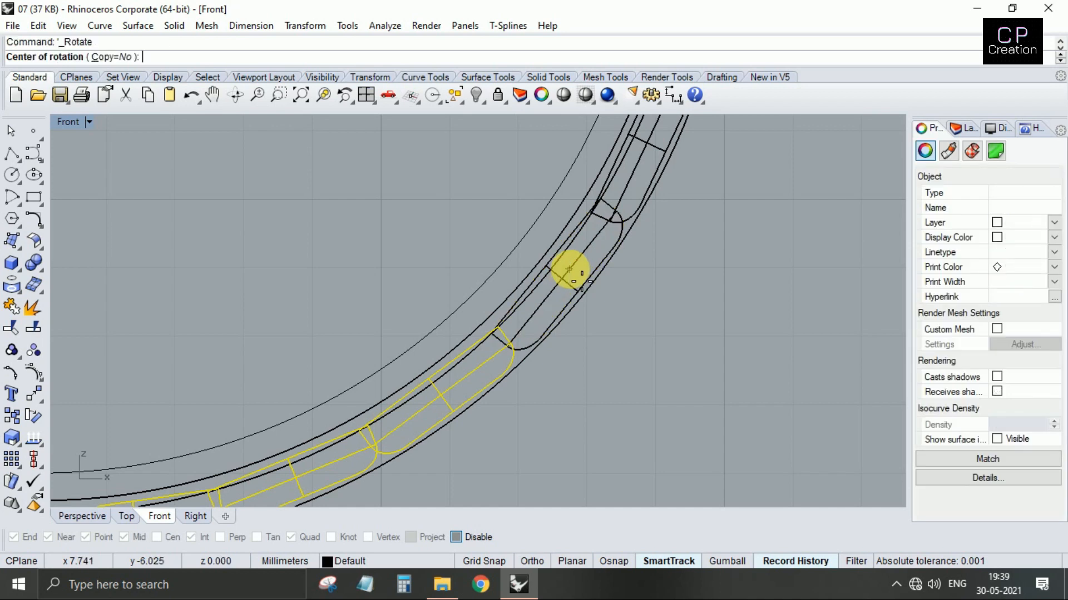
- Rotate the last three lower right blocks slightly counterclockwise about the origin so they overlap the block above them
{"action": "type", "text": "0"}
{"action": "key", "text": "Return"}
{"action": "left_click", "coordinate": [560, 404]}
{"action": "left_click", "coordinate": [571, 399]}
- Deselect the upper of these three blocks and rotate the last two slightly counterclockwise about the origin to overlap its end
{"action": "right_click_drag", "start_coordinate": [524, 406], "coordinate": [578, 318]}
{"action": "left_click_drag", "start_coordinate": [603, 301], "coordinate": [524, 331], "text": "ctrl"}
{"action": "key", "text": "Return"}
{"action": "type", "text": "0"}
{"action": "key", "text": "Return"}
{"action": "left_click", "coordinate": [497, 383]}
{"action": "left_click", "coordinate": [482, 439]}
{"action": "right_click_drag", "start_coordinate": [406, 461], "coordinate": [572, 407]}
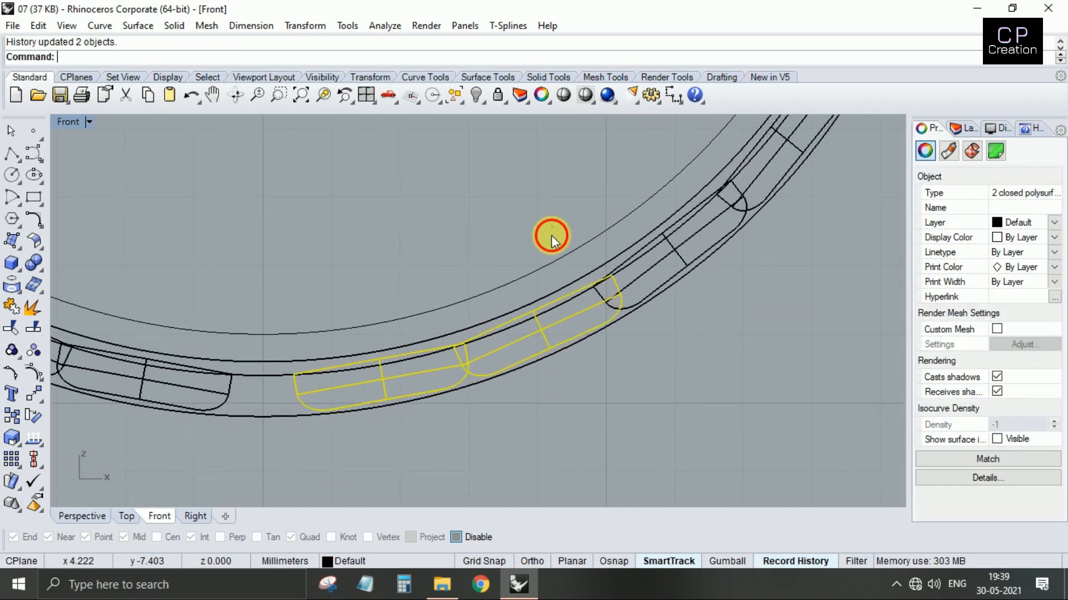
- Rotate only the lowest right block slightly counterclockwise about the origin so it overlaps its right neighbour
{"action": "type", "text": "0"}
{"action": "key", "text": "Return"}
{"action": "left_click", "coordinate": [526, 318]}
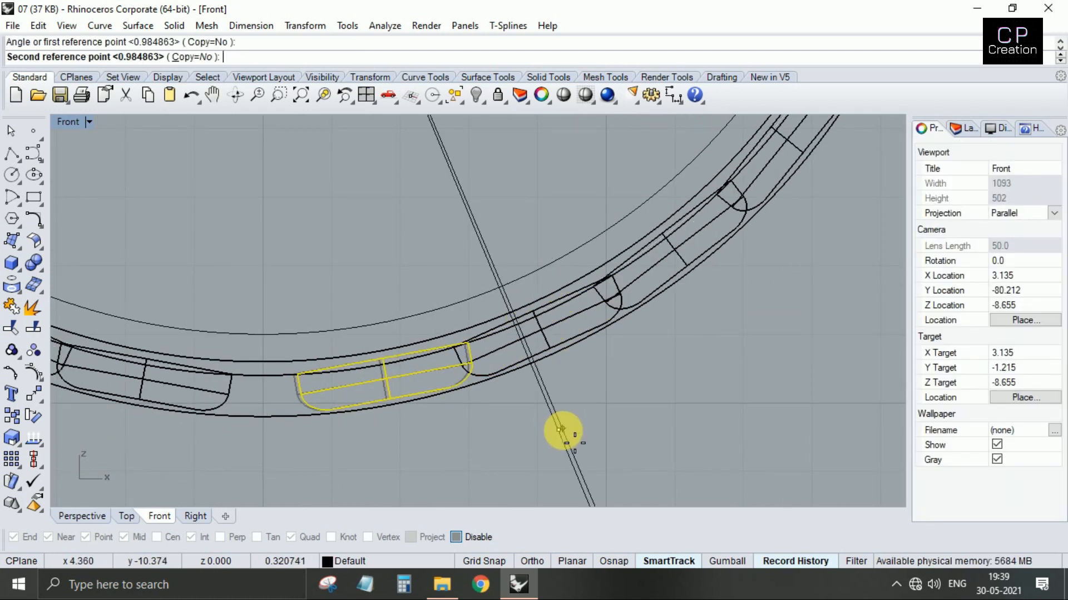
{"action": "left_click", "coordinate": [569, 428]}
{"action": "scroll", "coordinate": [465, 351], "scroll_direction": "down", "scroll_amount": 6}
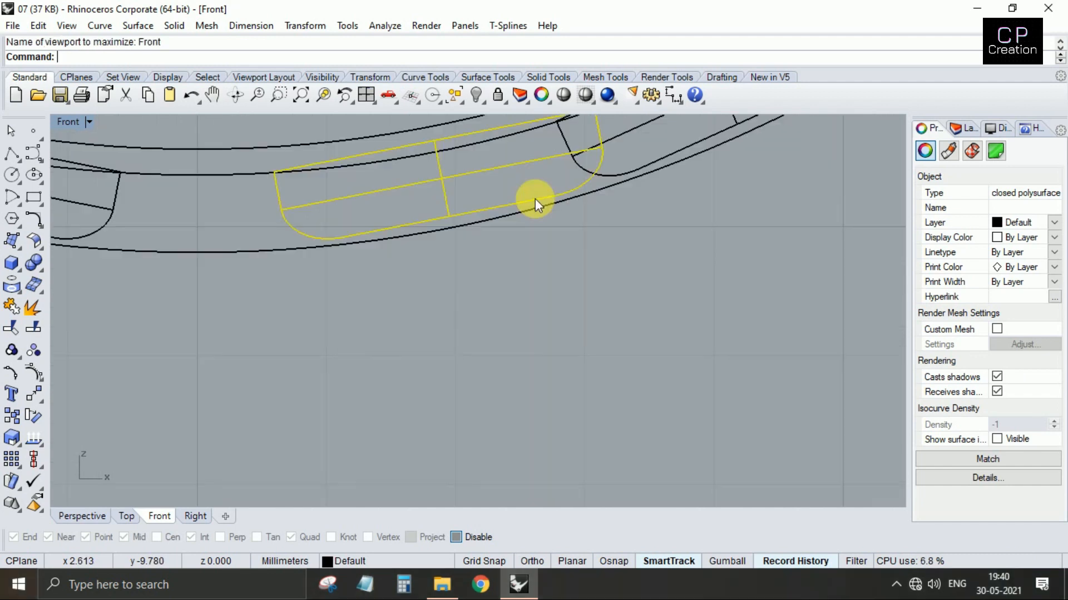
- Rotate the lowest right block about the origin with copying on, placing the copy in the gap at the band's bottom centre
{"action": "type", "text": "r"}
{"action": "key", "text": "Return"}
{"action": "type", "text": "0"}
{"action": "key", "text": "Return"}
{"action": "left_click", "coordinate": [448, 217]}
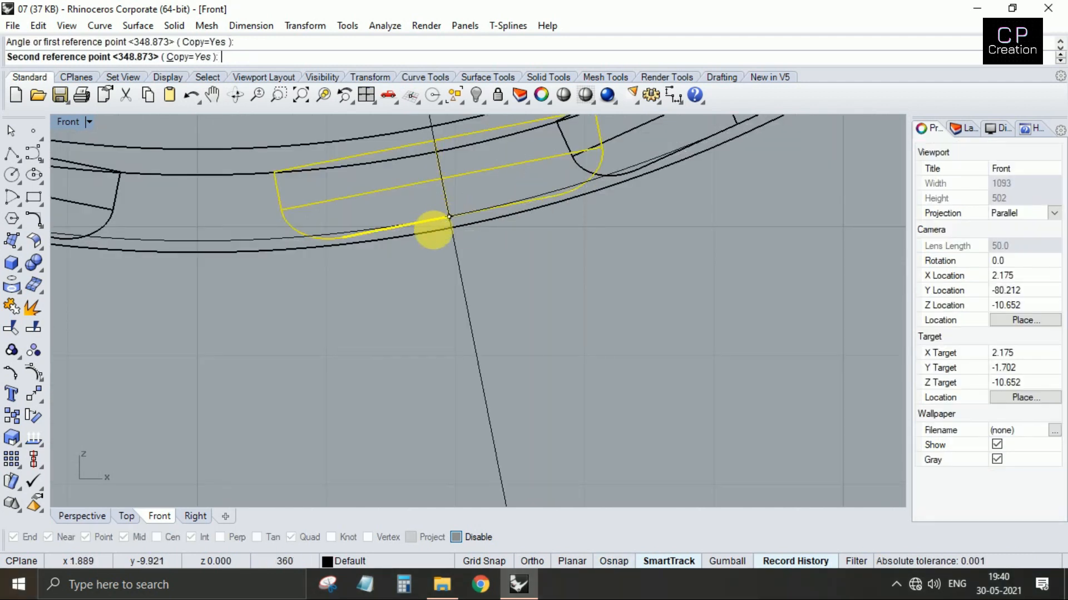
{"action": "left_click", "coordinate": [379, 213]}
{"action": "scroll", "coordinate": [380, 213], "scroll_direction": "down", "scroll_amount": 8}
- Select the two blocks right of the bottom centre block and rotate them slightly counterclockwise about the origin without copying
{"action": "key", "text": "ctrl+F4"}
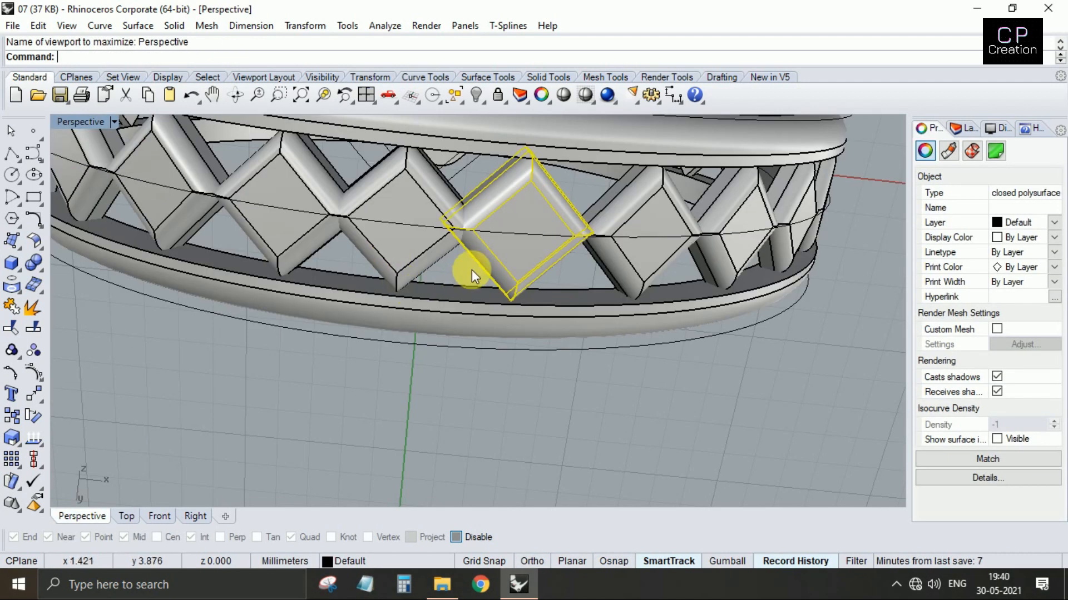
{"action": "key", "text": "Escape"}
{"action": "right_click_drag", "start_coordinate": [456, 236], "coordinate": [376, 234]}
{"action": "left_click", "coordinate": [479, 215]}
{"action": "left_click", "coordinate": [519, 182]}
{"action": "left_click", "coordinate": [564, 166], "text": "shift"}
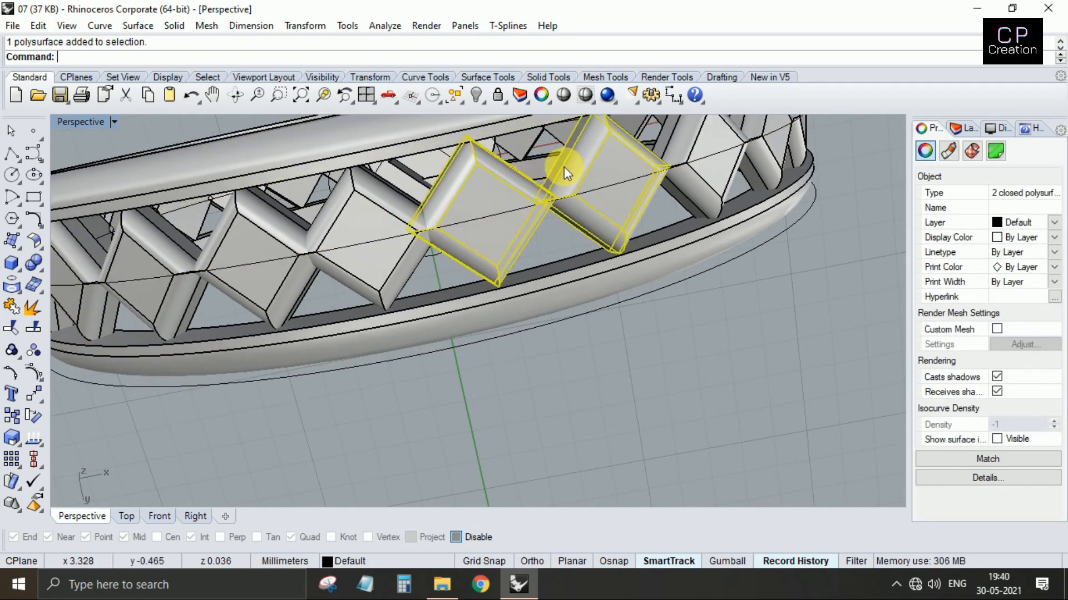
{"action": "key", "text": "ctrl+F1"}
{"action": "scroll", "coordinate": [485, 296], "scroll_direction": "down", "scroll_amount": 5}
{"action": "key", "text": "ctrl+F2"}
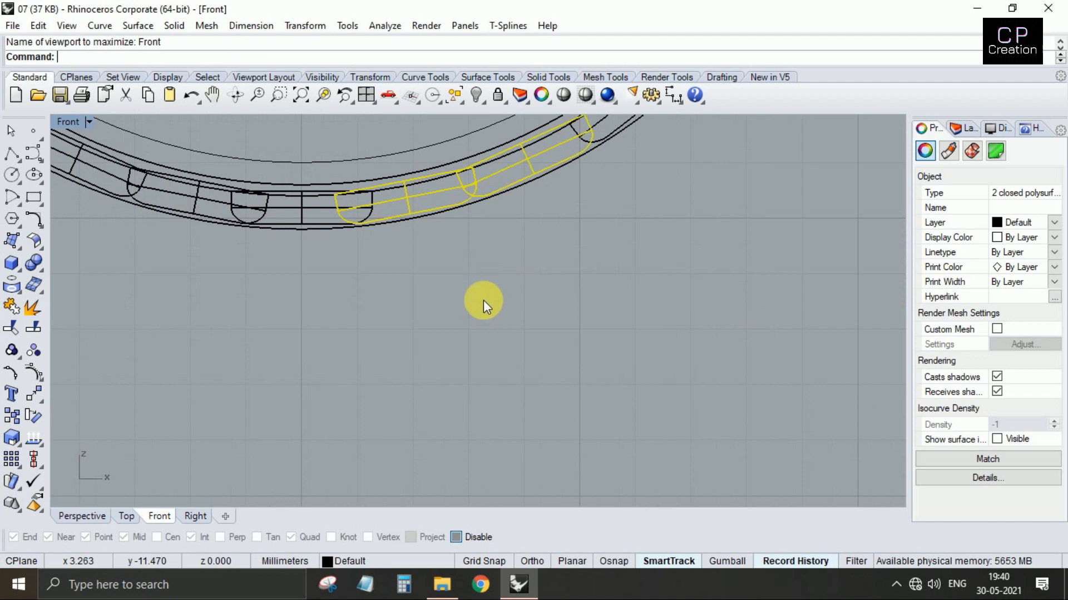
{"action": "key", "text": "Return"}
{"action": "type", "text": "0"}
{"action": "key", "text": "Return"}
{"action": "right_click_drag", "start_coordinate": [712, 201], "coordinate": [641, 293]}
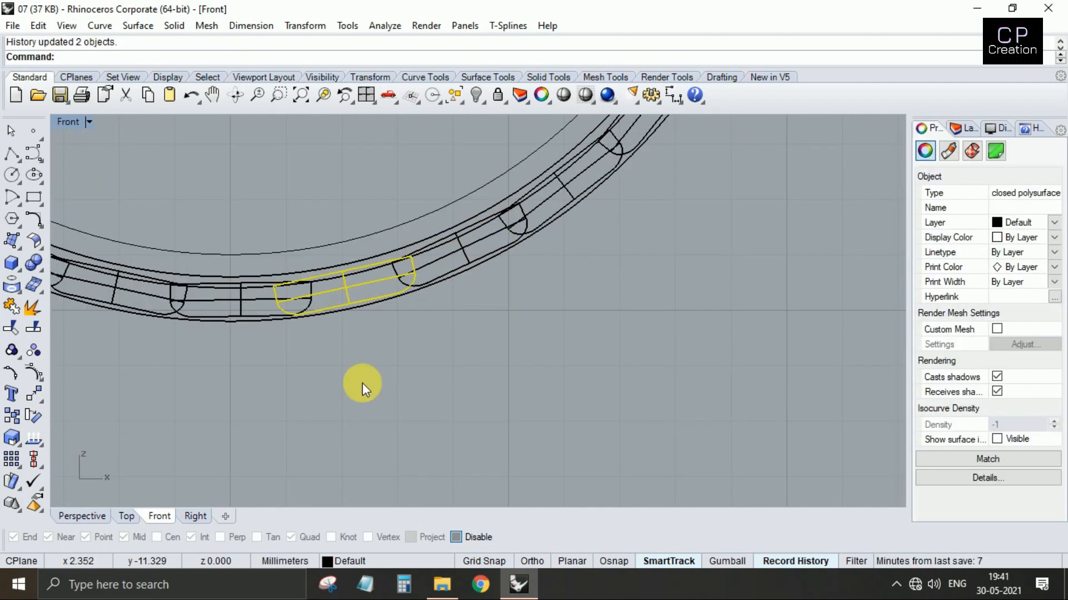
- Select the bottom centre block and rotate it slightly clockwise about the origin without copying, centring it between its two neighbours
{"action": "key", "text": "ctrl+F4"}
{"action": "right_click_drag", "start_coordinate": [412, 345], "coordinate": [394, 296]}
{"action": "key", "text": "Escape"}
{"action": "right_click_drag", "start_coordinate": [428, 349], "coordinate": [391, 323]}
{"action": "scroll", "coordinate": [391, 320], "scroll_direction": "up", "scroll_amount": 3}
{"action": "left_click", "coordinate": [395, 303]}
{"action": "key", "text": "ctrl+F2"}
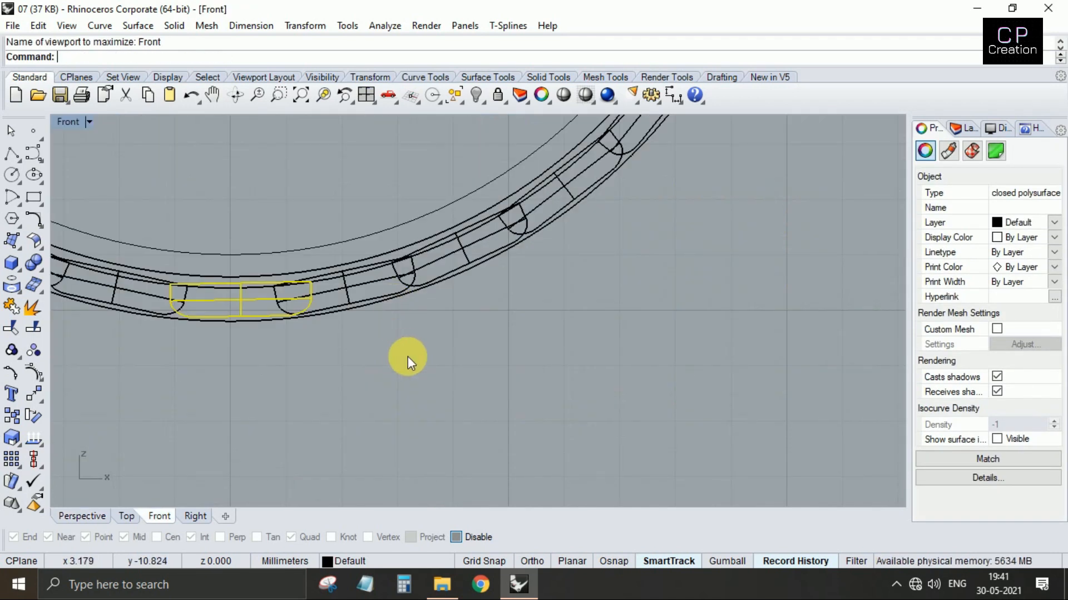
{"action": "type", "text": "r"}
{"action": "key", "text": "Return"}
{"action": "type", "text": "0"}
{"action": "key", "text": "Return"}
{"action": "left_click", "coordinate": [324, 402]}
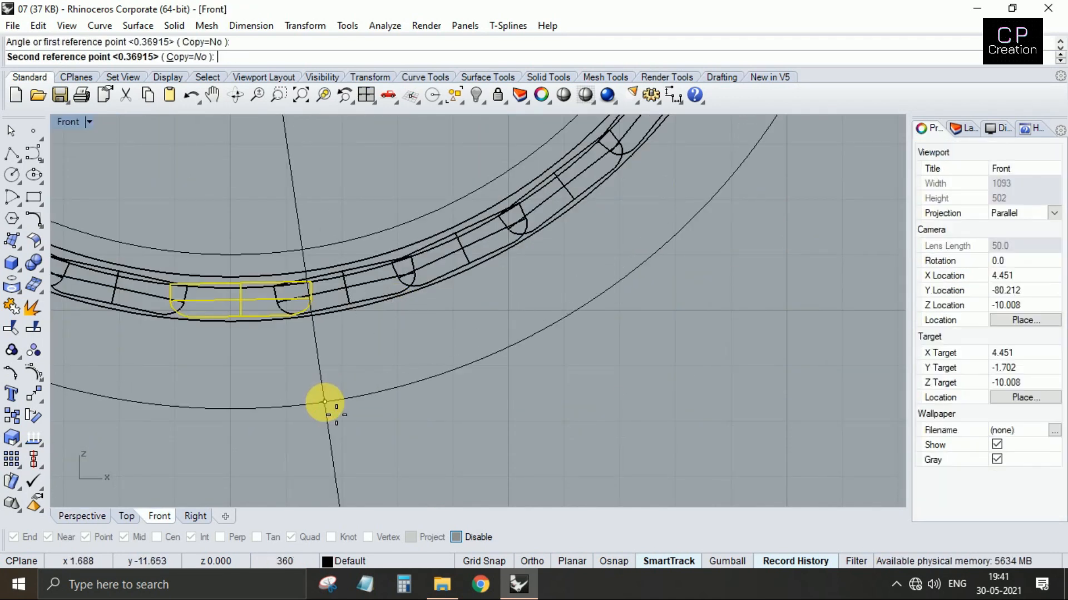
{"action": "key", "text": "Escape"}
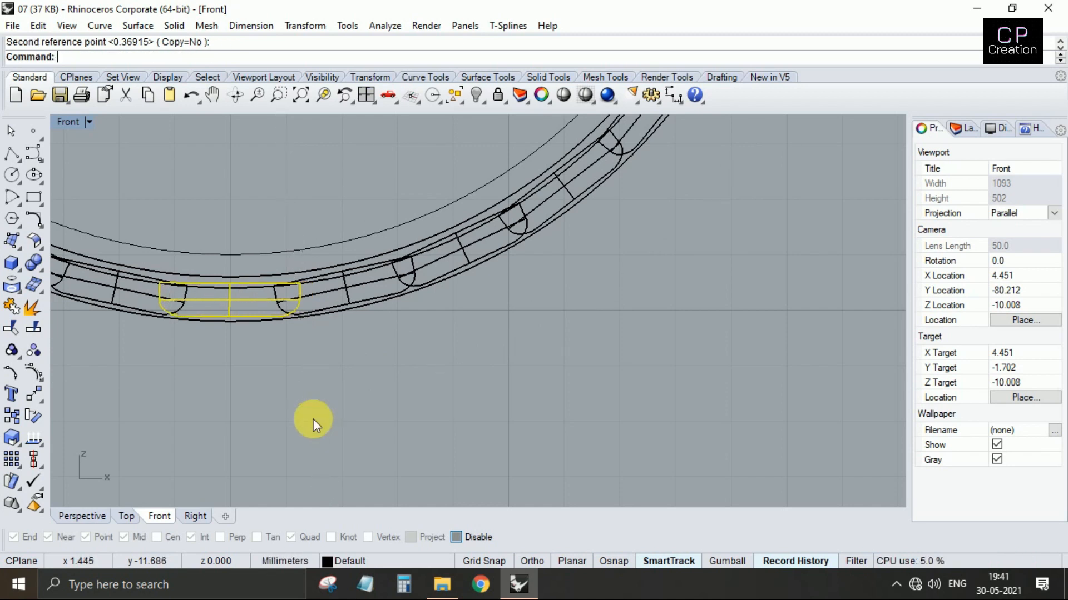
- Draw a circle with a diameter of 1 mm on the construction plane in the empty space beside the ring
{"action": "key", "text": "ctrl+F4"}
{"action": "key", "text": "Escape"}
{"action": "scroll", "coordinate": [364, 409], "scroll_direction": "down", "scroll_amount": 10}
{"action": "right_click_drag", "start_coordinate": [397, 405], "coordinate": [367, 333]}
{"action": "scroll", "coordinate": [367, 333], "scroll_direction": "down", "scroll_amount": 10}
{"action": "type", "text": "c"}
{"action": "key", "text": "Return"}
{"action": "left_click", "coordinate": [343, 322]}
{"action": "type", "text": "1"}
{"action": "key", "text": "Return"}
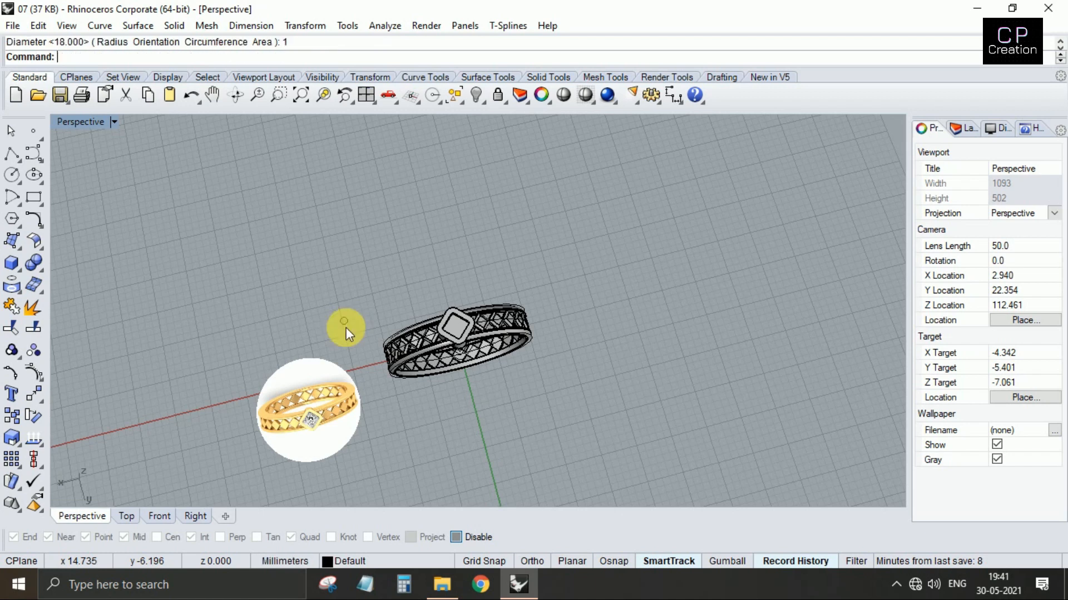
- Try to extrude the small circle to both sides as an open surface, and undo the extrusion
{"action": "left_click", "coordinate": [345, 328]}
{"action": "type", "text": "e"}
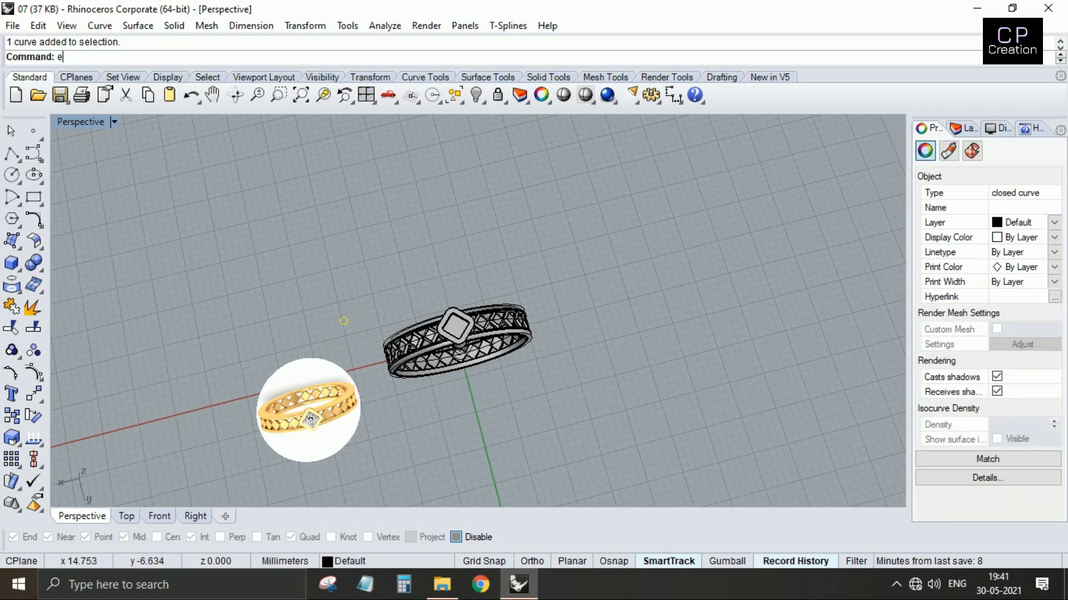
{"action": "key", "text": "Return"}
{"action": "left_click", "coordinate": [346, 338]}
{"action": "scroll", "coordinate": [347, 334], "scroll_direction": "up", "scroll_amount": 5}
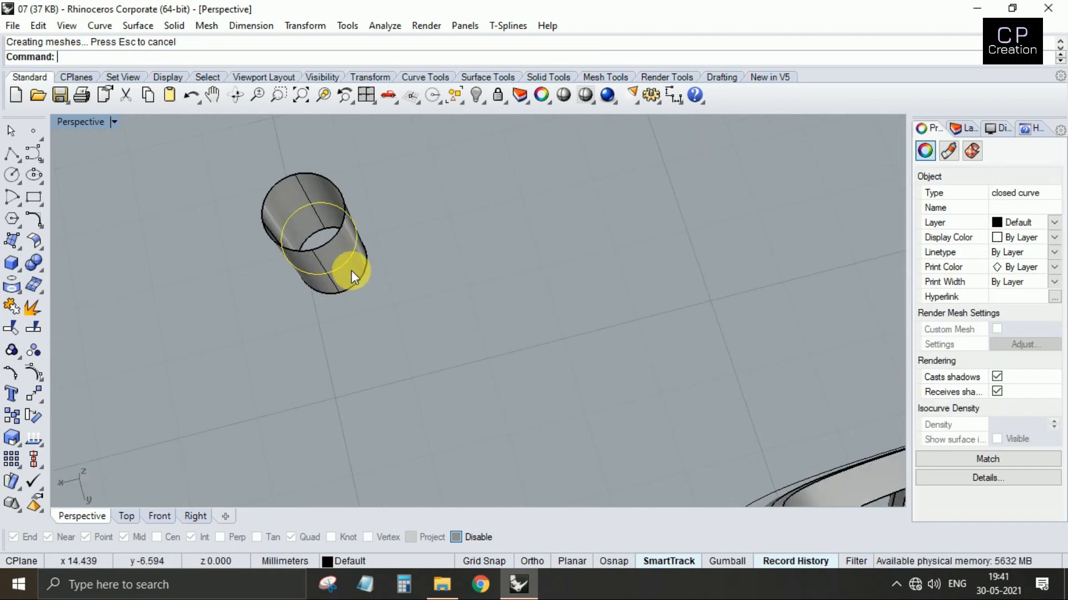
{"action": "key", "text": "ctrl+z"}
- Extrude the small circle to one side only as a capped solid cylinder about 1.2 mm high
{"action": "key", "text": "Return"}
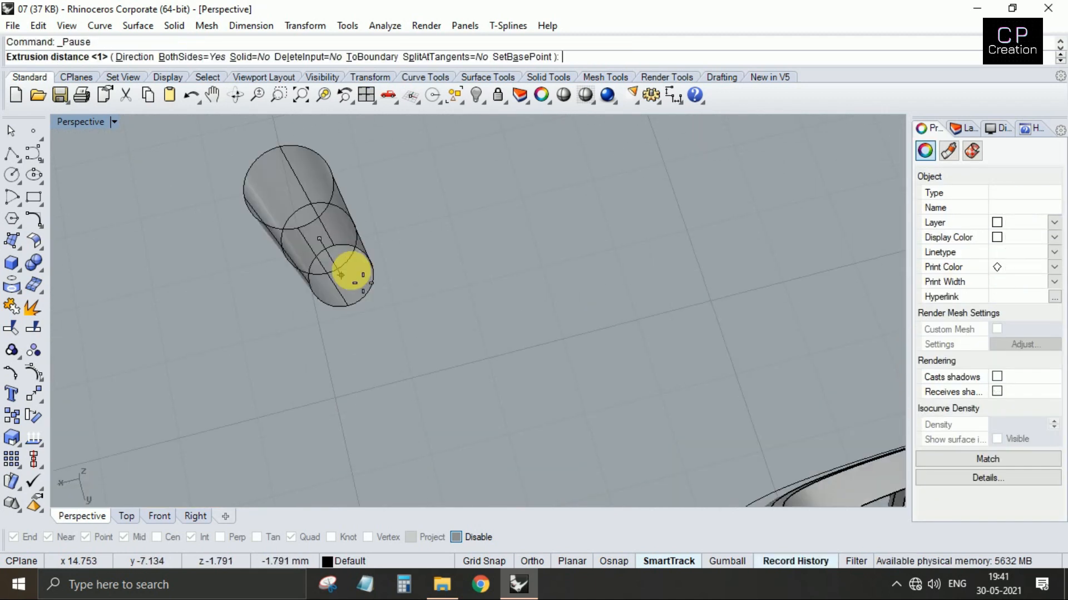
{"action": "type", "text": "b"}
{"action": "key", "text": "Return"}
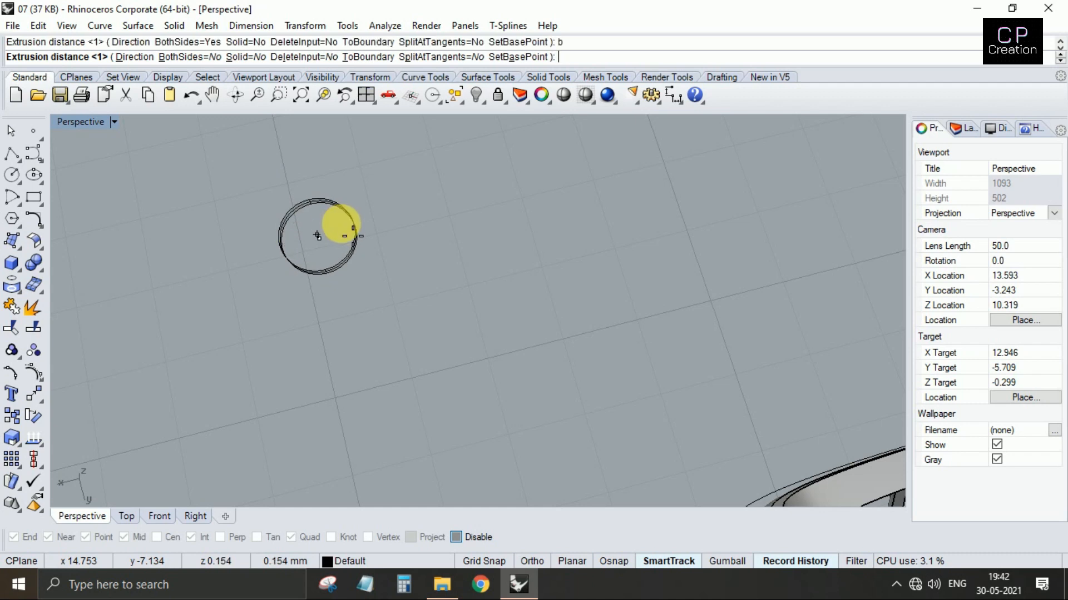
{"action": "left_click", "coordinate": [266, 58]}
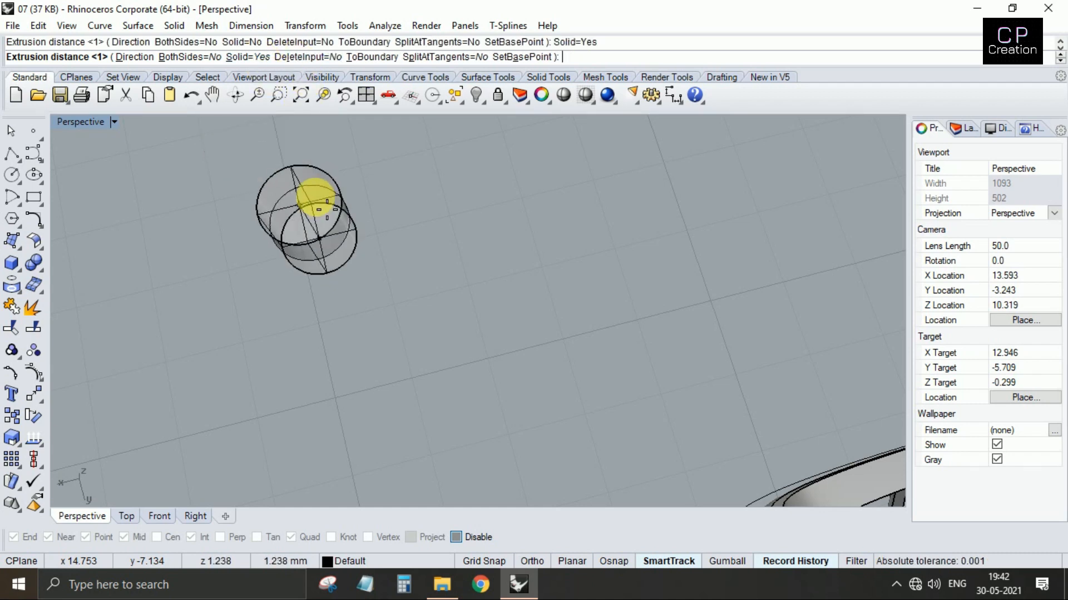
{"action": "left_click", "coordinate": [327, 218]}
{"action": "scroll", "coordinate": [332, 219], "scroll_direction": "down", "scroll_amount": 6}
{"action": "right_click_drag", "start_coordinate": [348, 236], "coordinate": [374, 173]}
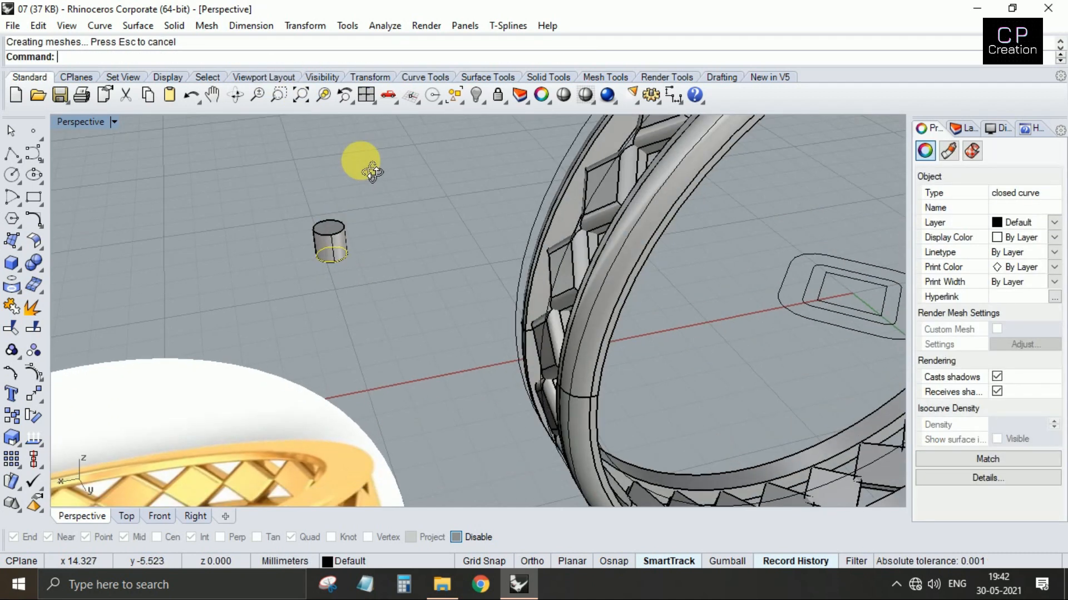
- Fillet the top edge of the small cylinder to form a rounded prong
{"action": "scroll", "coordinate": [323, 249], "scroll_direction": "up", "scroll_amount": 6}
{"action": "scroll", "coordinate": [322, 249], "scroll_direction": "up", "scroll_amount": 3}
{"action": "key", "text": "Escape"}
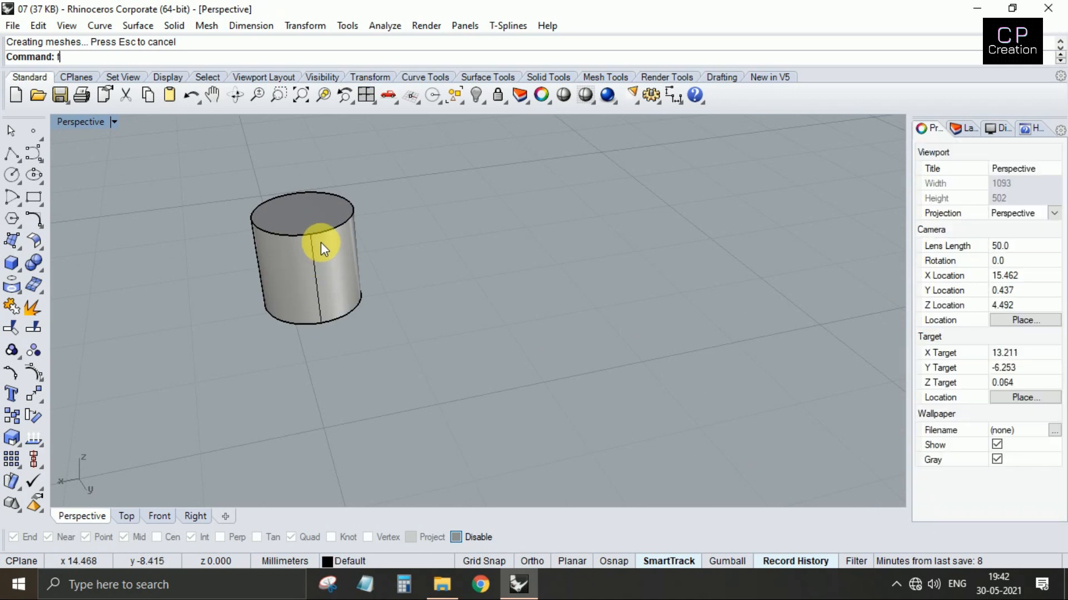
{"action": "left_click", "coordinate": [319, 227]}
{"action": "key", "text": "Return"}
- Select the rounded prong and move it in the Top view to the centre of the diamond bezel at the origin
{"action": "left_click", "coordinate": [320, 228]}
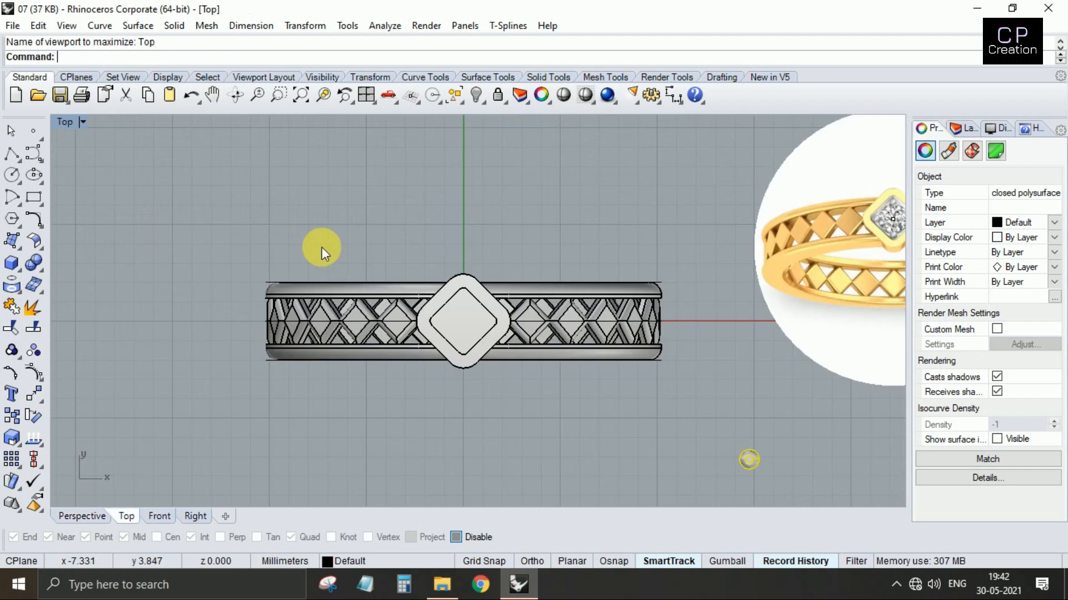
{"action": "right_click_drag", "start_coordinate": [766, 466], "coordinate": [702, 456]}
{"action": "type", "text": "m"}
{"action": "key", "text": "Return"}
{"action": "scroll", "coordinate": [700, 454], "scroll_direction": "up", "scroll_amount": 12}
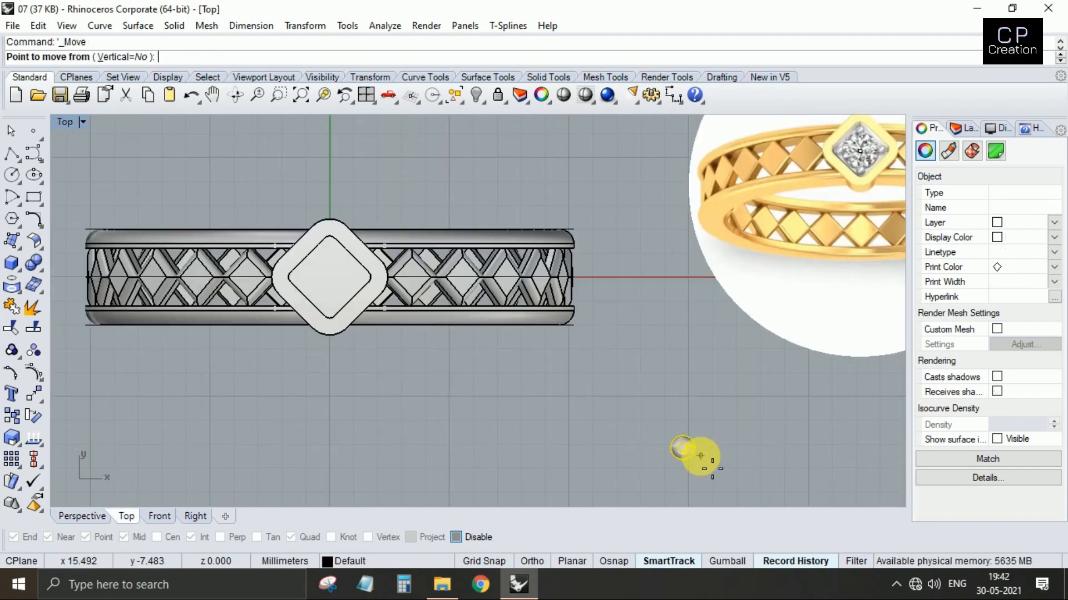
{"action": "left_click", "coordinate": [674, 441]}
{"action": "scroll", "coordinate": [668, 441], "scroll_direction": "down", "scroll_amount": 5}
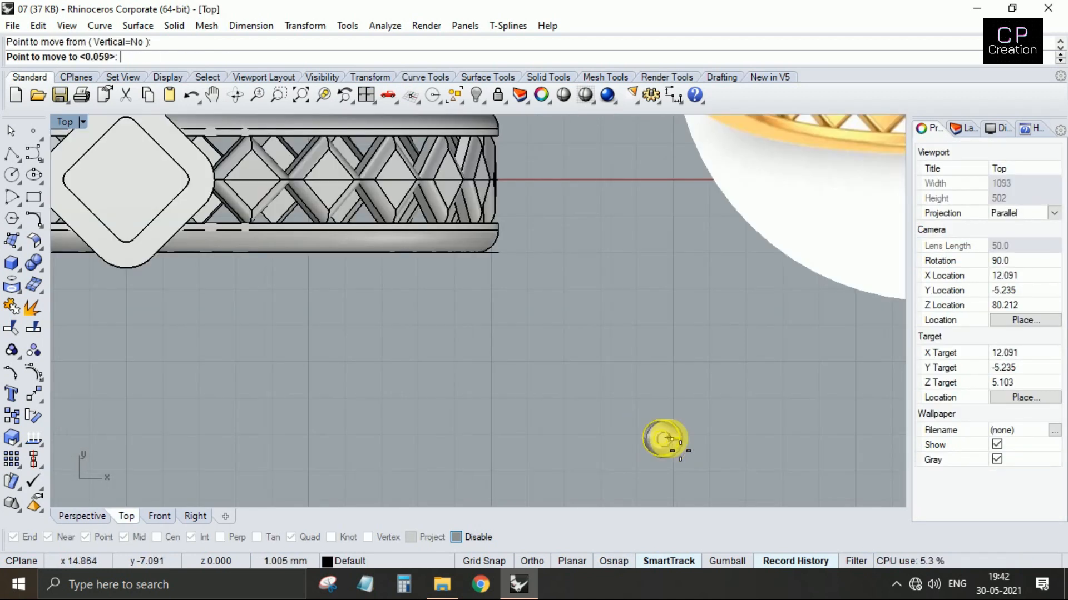
{"action": "scroll", "coordinate": [443, 307], "scroll_direction": "up", "scroll_amount": 8}
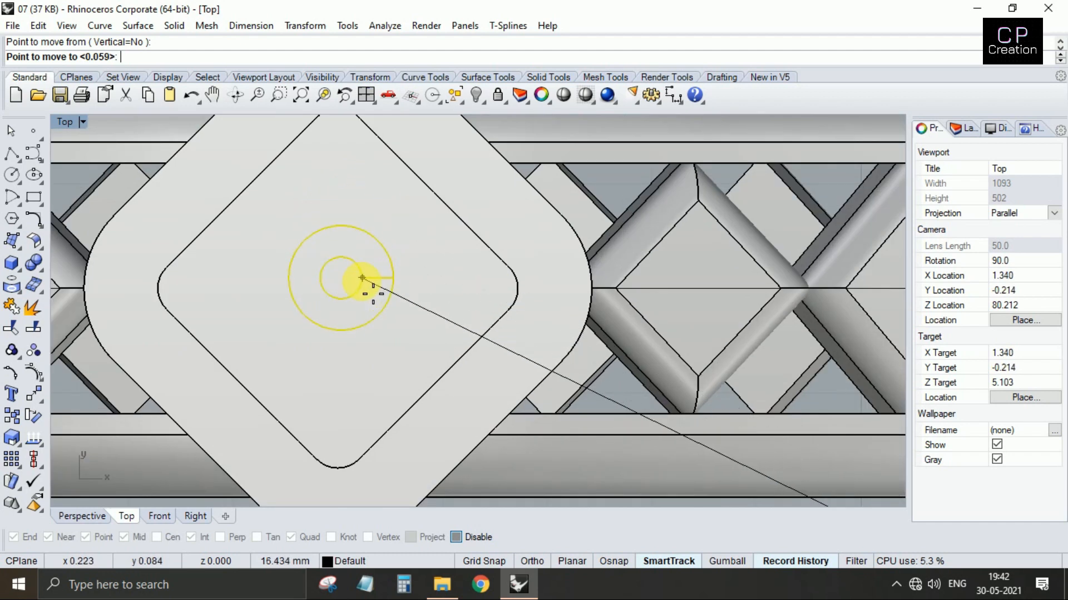
{"action": "key", "text": "ctrl+alt+w"}
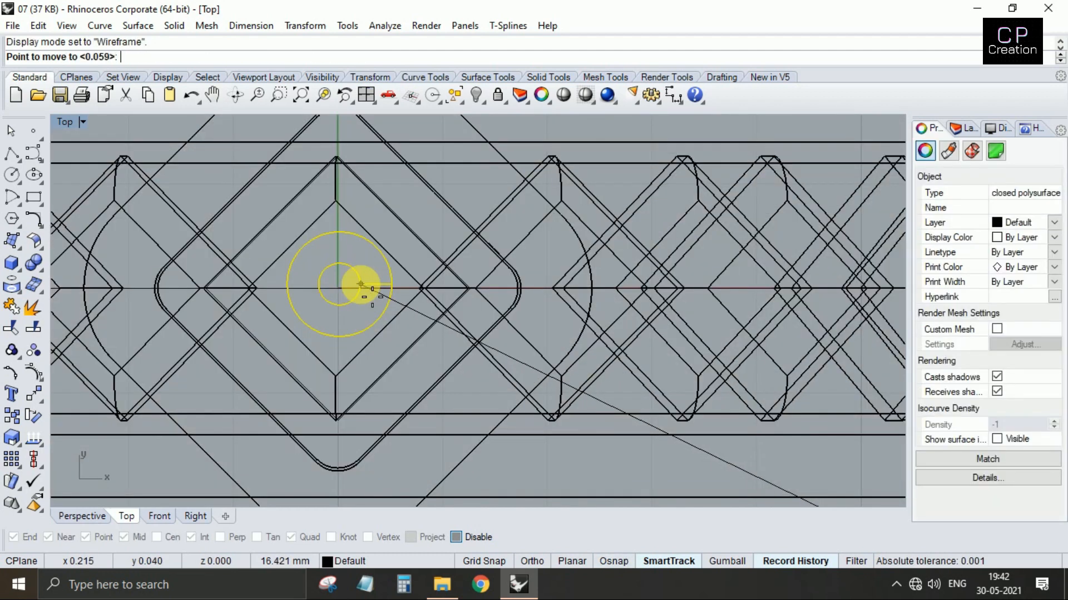
{"action": "scroll", "coordinate": [360, 284], "scroll_direction": "up", "scroll_amount": 4}
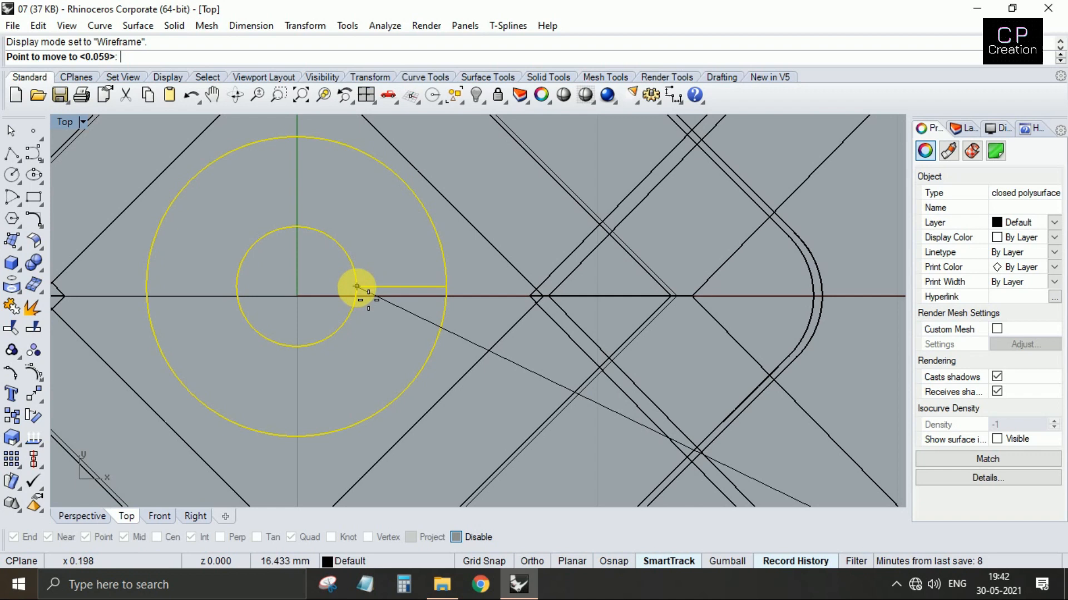
{"action": "key", "text": "ctrl+alt+s"}
{"action": "scroll", "coordinate": [356, 289], "scroll_direction": "down", "scroll_amount": 7}
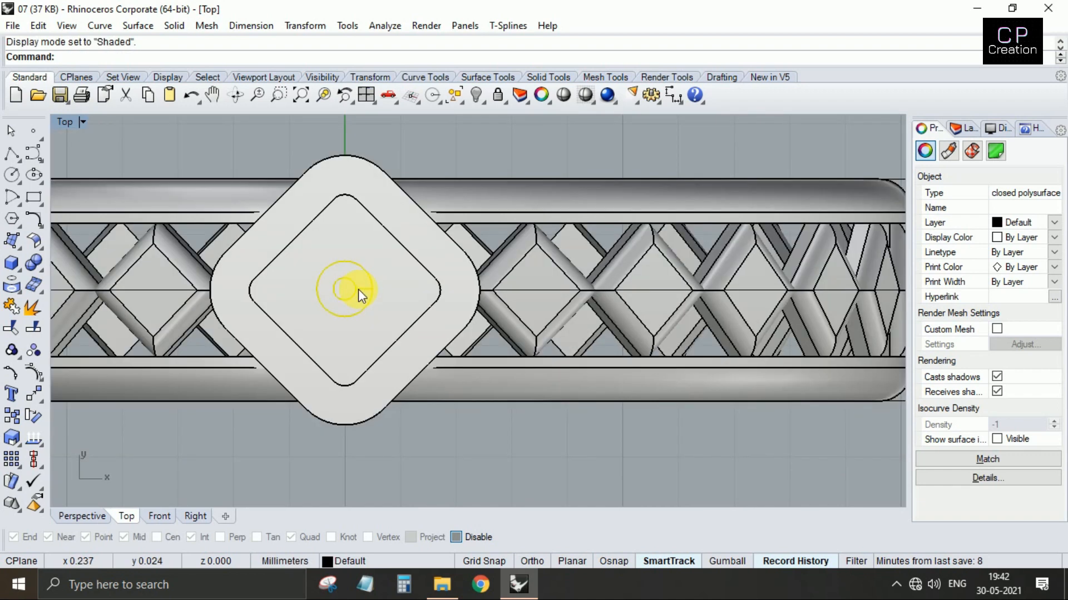
- Move the prong straight up in the Front view to the upper part of the bezel
{"action": "key", "text": "ctrl+F2"}
{"action": "scroll", "coordinate": [362, 289], "scroll_direction": "down", "scroll_amount": 5}
{"action": "right_click", "coordinate": [361, 289]}
{"action": "left_click", "coordinate": [361, 290]}
{"action": "right_click_drag", "start_coordinate": [362, 234], "coordinate": [361, 403], "text": "shift"}
{"action": "scroll", "coordinate": [361, 403], "scroll_direction": "up", "scroll_amount": 4}
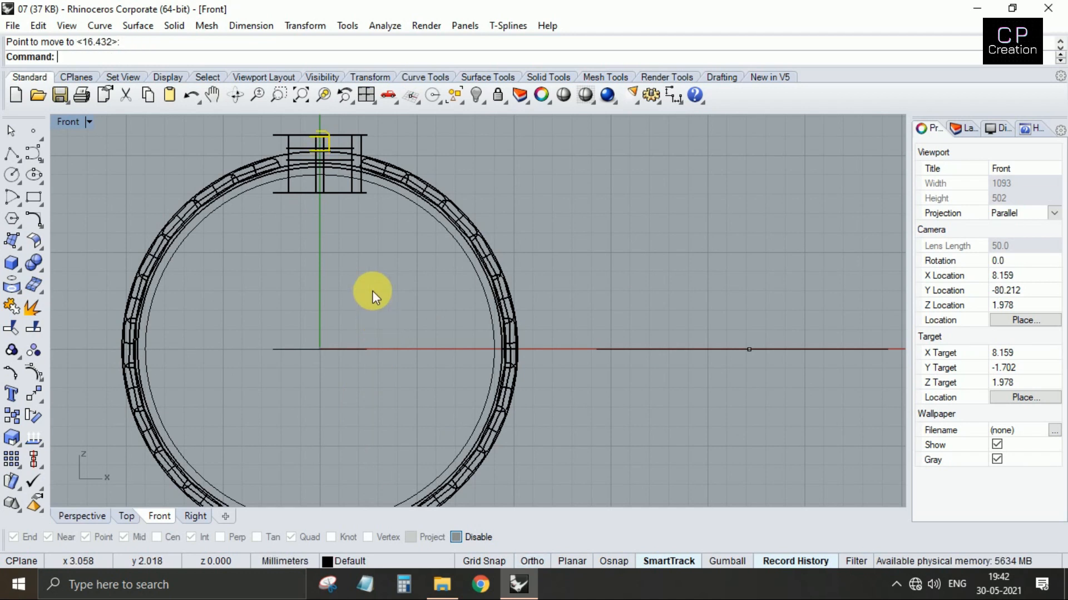
- Stretch the prong vertically upward from its base with a one-directional scale in the Front view
{"action": "scroll", "coordinate": [326, 167], "scroll_direction": "up", "scroll_amount": 4}
{"action": "right_click_drag", "start_coordinate": [326, 166], "coordinate": [331, 264]}
{"action": "scroll", "coordinate": [323, 205], "scroll_direction": "up", "scroll_amount": 6}
{"action": "right_click_drag", "start_coordinate": [323, 215], "coordinate": [336, 254]}
{"action": "type", "text": "s"}
{"action": "key", "text": "Return"}
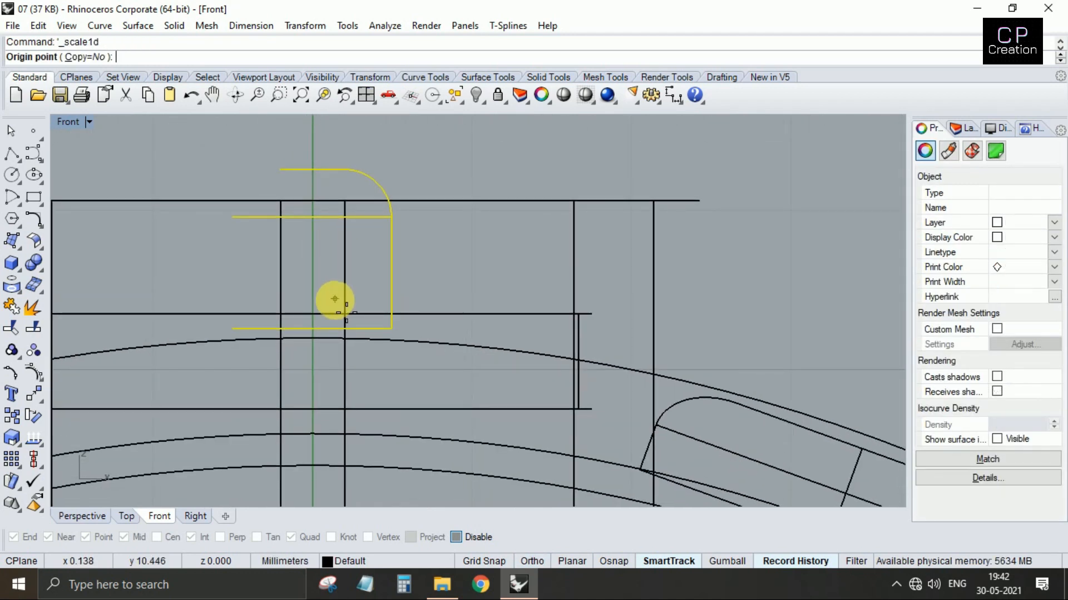
{"action": "left_click", "coordinate": [311, 329]}
{"action": "left_click", "coordinate": [311, 240]}
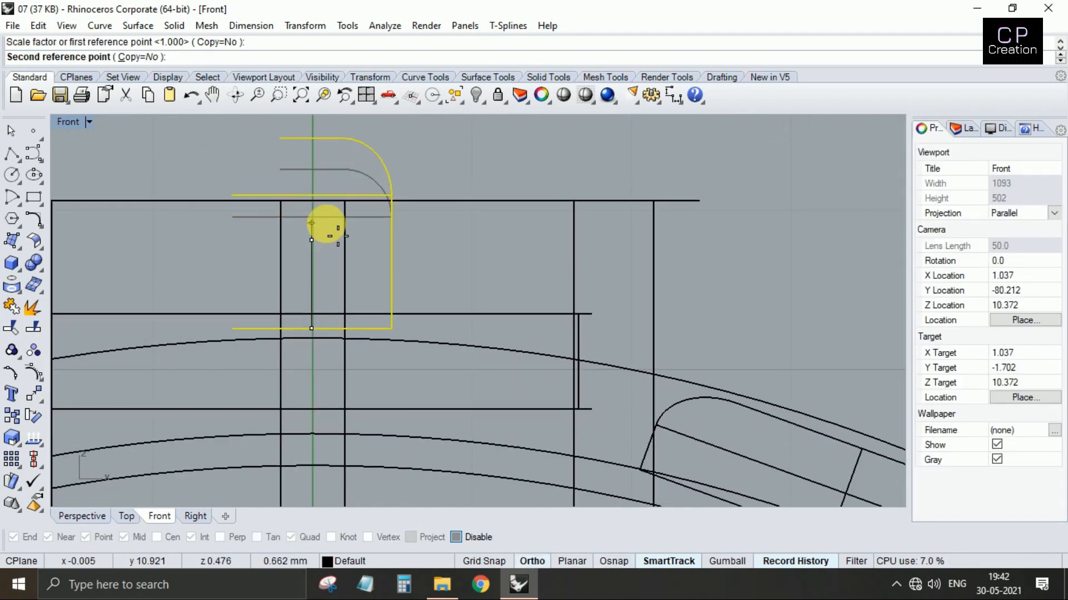
- Scale the prong in two dimensions about the origin in the Top view to about 0.92 of its diameter
{"action": "key", "text": "ctrl+F1"}
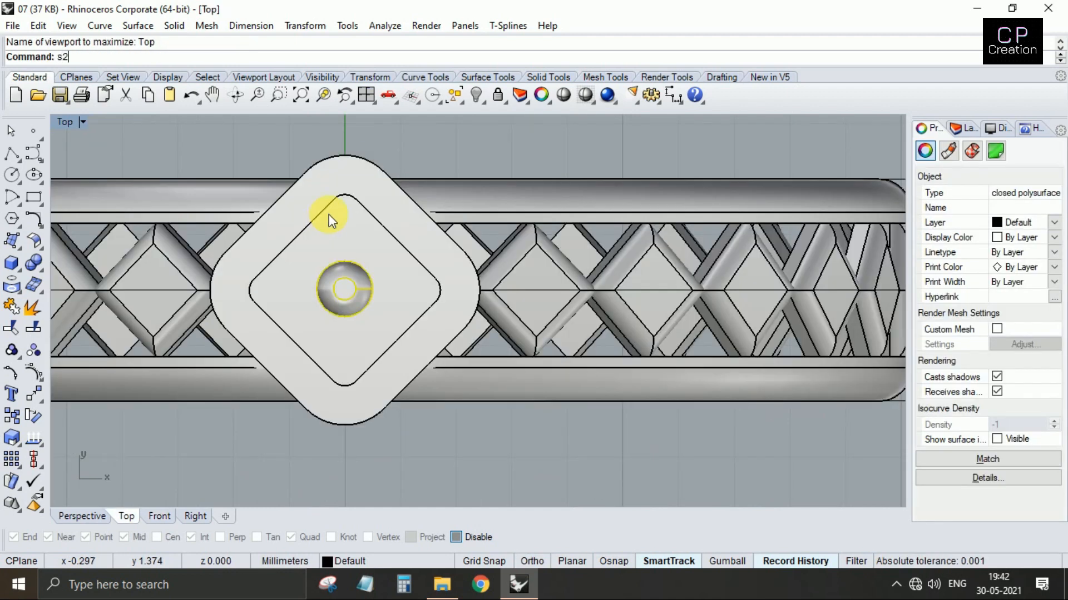
{"action": "key", "text": "Return"}
{"action": "type", "text": "0"}
{"action": "key", "text": "Return"}
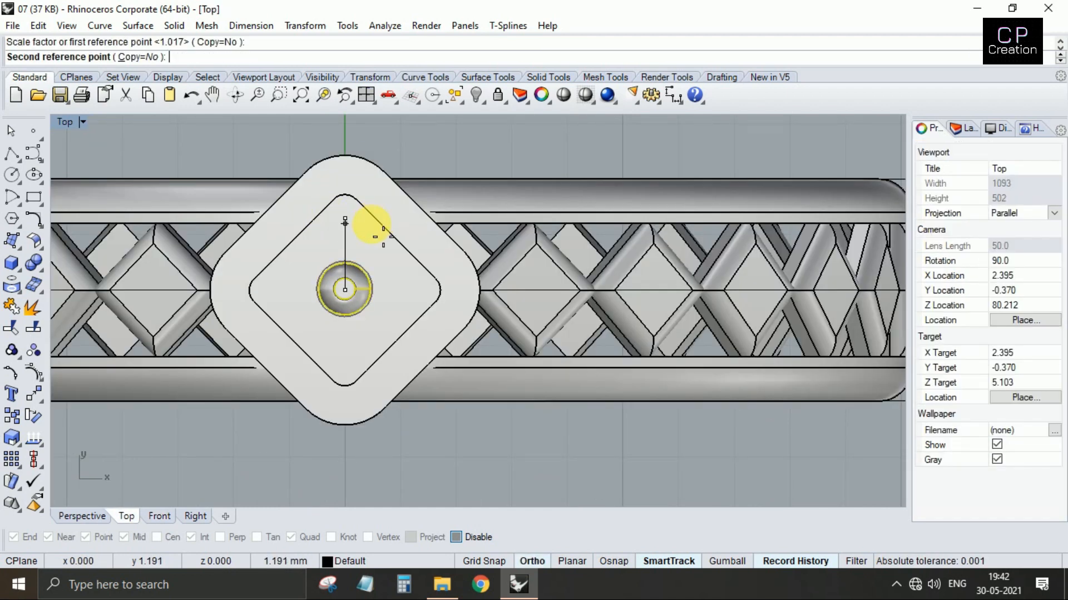
{"action": "left_click", "coordinate": [369, 225]}
- Copy the prong about 1 mm straight along the Y axis toward the upper corner of the bezel's diamond opening
{"action": "type", "text": "copy"}
{"action": "key", "text": "Return"}
{"action": "left_click", "coordinate": [331, 295]}
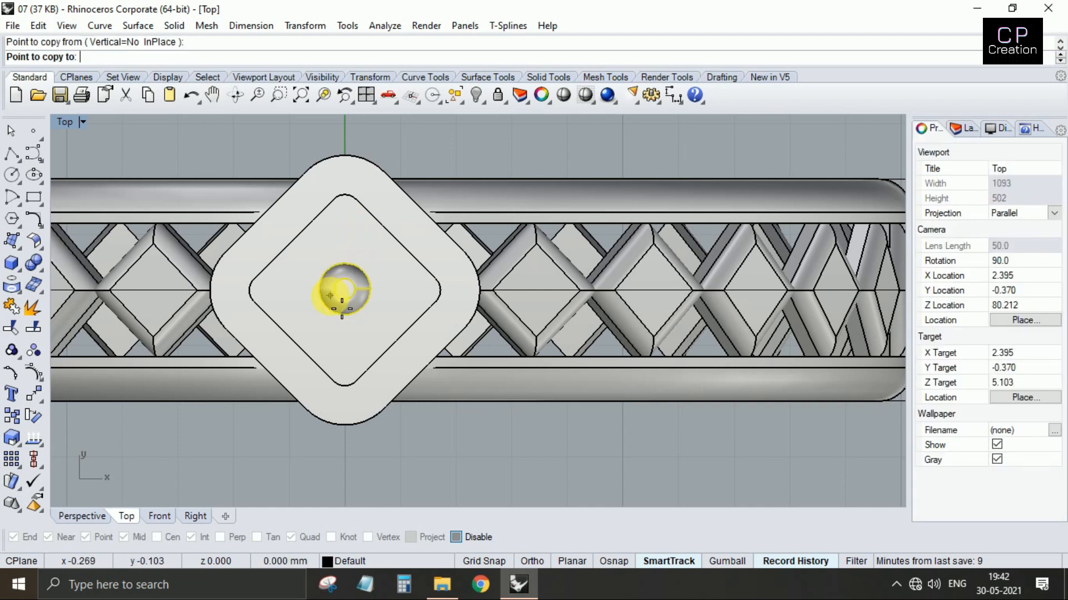
{"action": "scroll", "coordinate": [330, 249], "scroll_direction": "up", "scroll_amount": 3}
{"action": "left_click", "coordinate": [338, 231], "text": "shift"}
{"action": "right_click", "coordinate": [352, 220]}
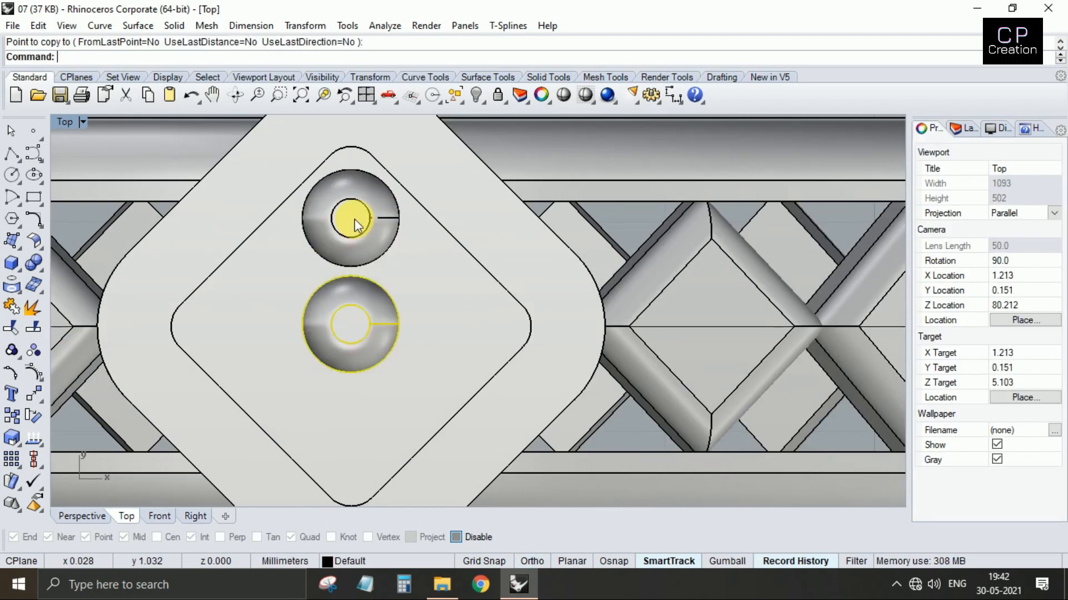
- Select the copied prong near the upper corner and scale it down in two dimensions about its own centre
{"action": "left_click", "coordinate": [354, 219]}
{"action": "right_click_drag", "start_coordinate": [357, 216], "coordinate": [358, 232]}
{"action": "type", "text": "s2"}
{"action": "key", "text": "Return"}
{"action": "scroll", "coordinate": [358, 231], "scroll_direction": "up", "scroll_amount": 3}
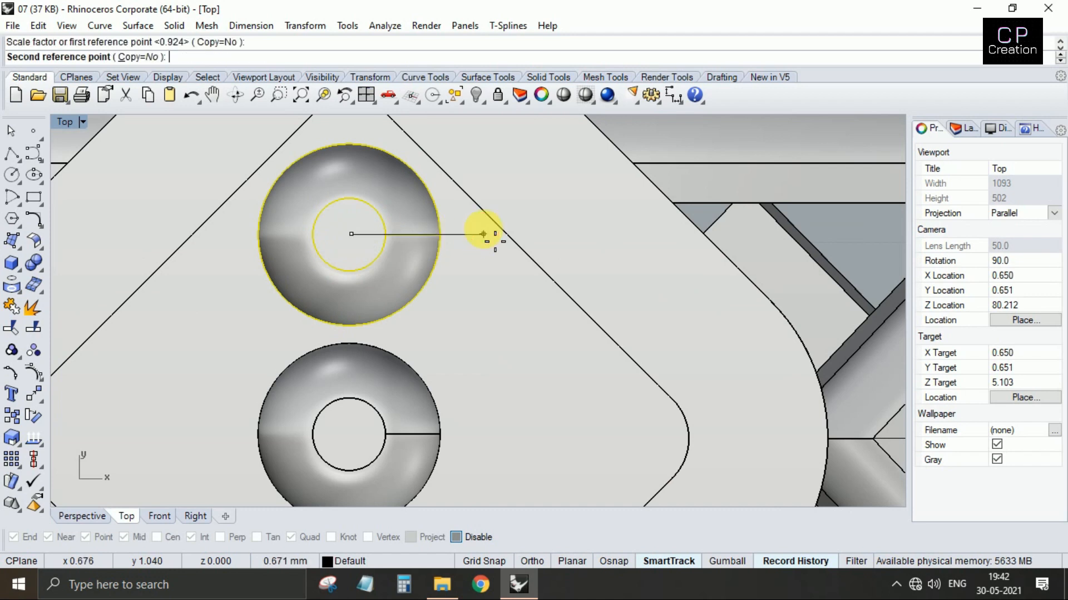
{"action": "left_click", "coordinate": [451, 232]}
- Rotate the smaller prong about the origin with copying on, placing copies in the other three corners of the bezel opening
{"action": "scroll", "coordinate": [422, 239], "scroll_direction": "down", "scroll_amount": 5}
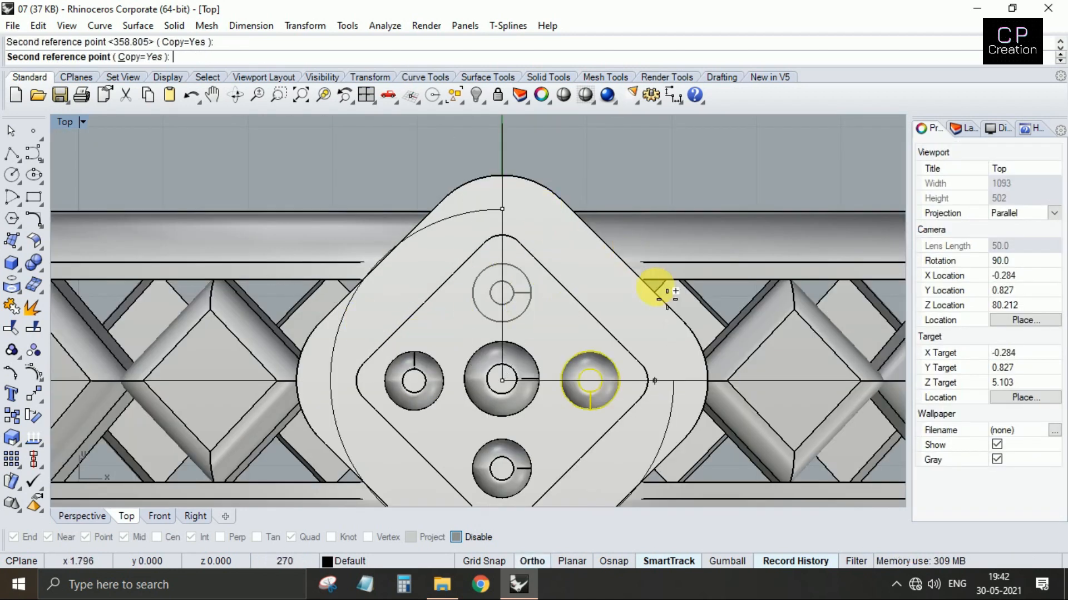
{"action": "left_click", "coordinate": [657, 289]}
{"action": "key", "text": "Return"}
{"action": "scroll", "coordinate": [480, 359], "scroll_direction": "down", "scroll_amount": 8}
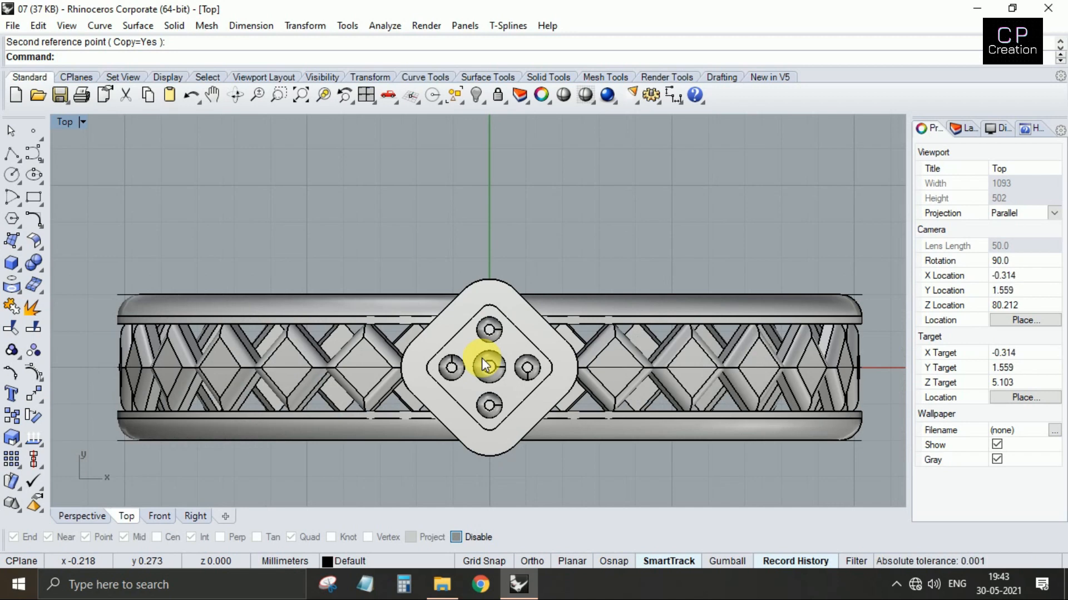
- Examine the bezel's underside and the depth of the prongs and bezel relative to the band
{"action": "key", "text": "ctrl+F4"}
{"action": "scroll", "coordinate": [480, 358], "scroll_direction": "down", "scroll_amount": 8}
{"action": "right_click_drag", "start_coordinate": [532, 334], "coordinate": [415, 323]}
{"action": "scroll", "coordinate": [290, 314], "scroll_direction": "up", "scroll_amount": 5}
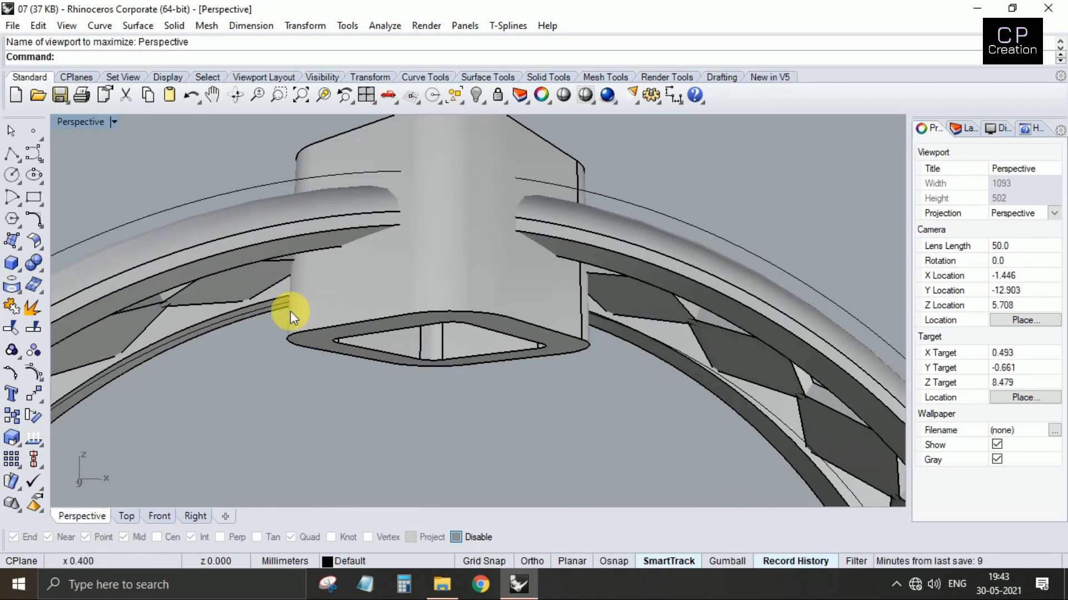
{"action": "key", "text": "ctrl+F2"}
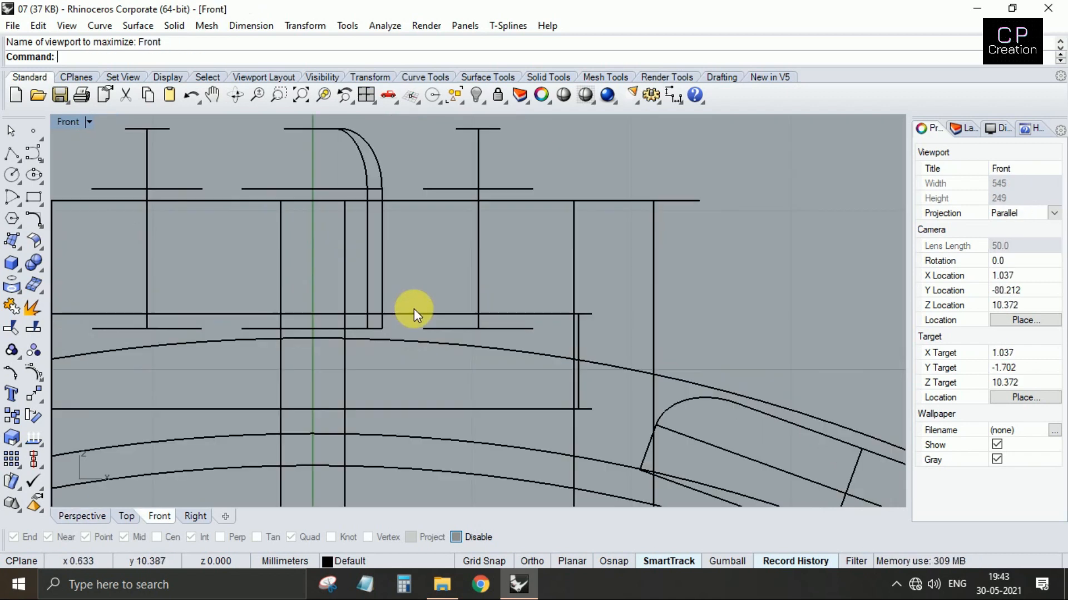
{"action": "scroll", "coordinate": [423, 325], "scroll_direction": "down", "scroll_amount": 4}
{"action": "left_click", "coordinate": [441, 396]}
{"action": "key", "text": "Escape"}
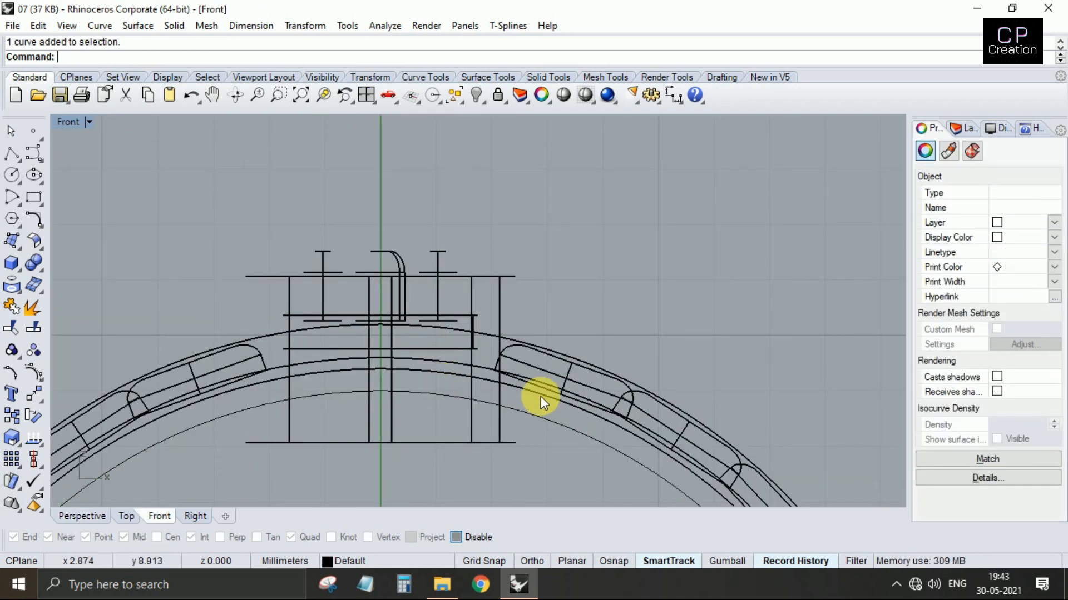
- Extract a copy of the front rail's narrow flat side face, leaving the rail intact
{"action": "key", "text": "ctrl+F4"}
{"action": "scroll", "coordinate": [540, 396], "scroll_direction": "down", "scroll_amount": 8}
{"action": "right_click_drag", "start_coordinate": [540, 396], "coordinate": [542, 344]}
{"action": "scroll", "coordinate": [542, 346], "scroll_direction": "up", "scroll_amount": 6}
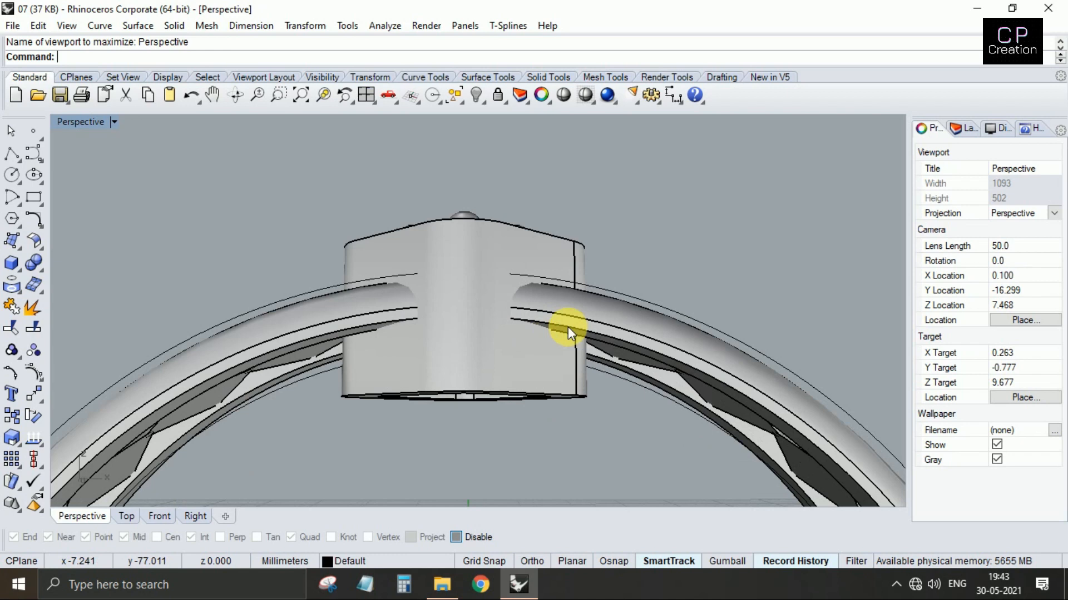
{"action": "type", "text": "es"}
{"action": "key", "text": "Return"}
{"action": "scroll", "coordinate": [568, 328], "scroll_direction": "up", "scroll_amount": 4}
{"action": "left_click", "coordinate": [562, 318]}
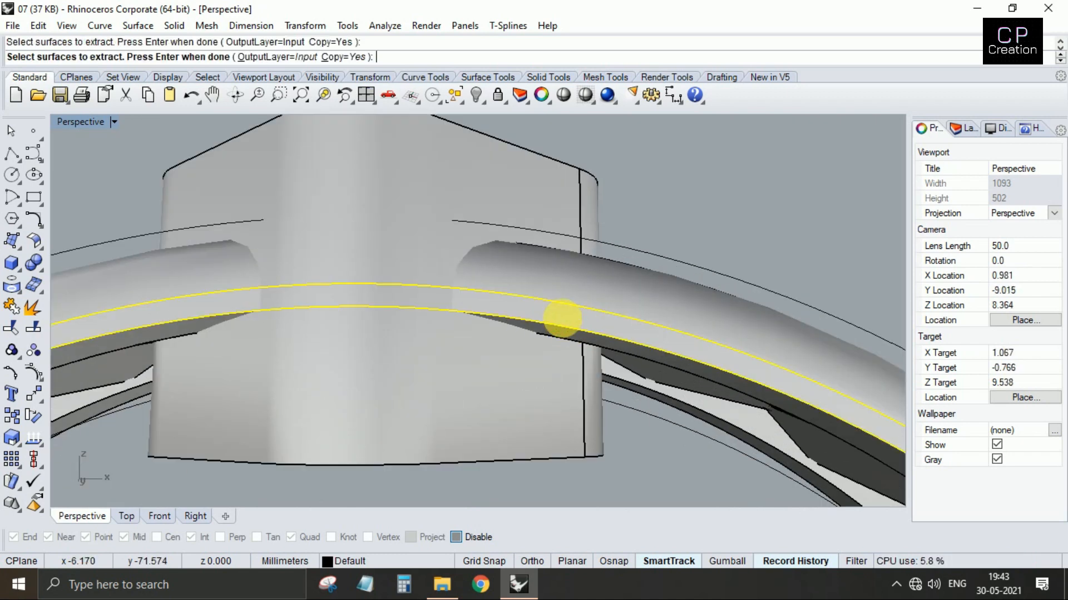
{"action": "key", "text": "Return"}
- Extend the inner edge of the extracted rail face toward the ring's centre with an extension factor of 3
{"action": "type", "text": "eq"}
{"action": "key", "text": "Return"}
{"action": "left_click", "coordinate": [561, 326]}
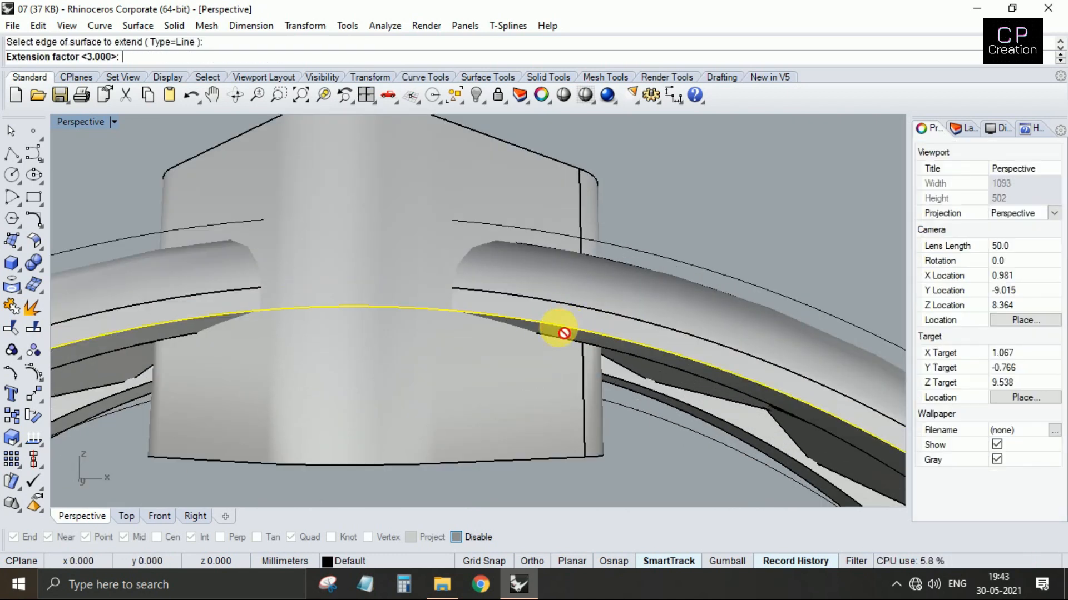
{"action": "key", "text": "Return"}
- Offset the extended face into a solid ring plate, flipping the direction toward the band and deleting the input surface
{"action": "scroll", "coordinate": [559, 329], "scroll_direction": "down", "scroll_amount": 10}
{"action": "left_click", "coordinate": [568, 371]}
{"action": "type", "text": "os"}
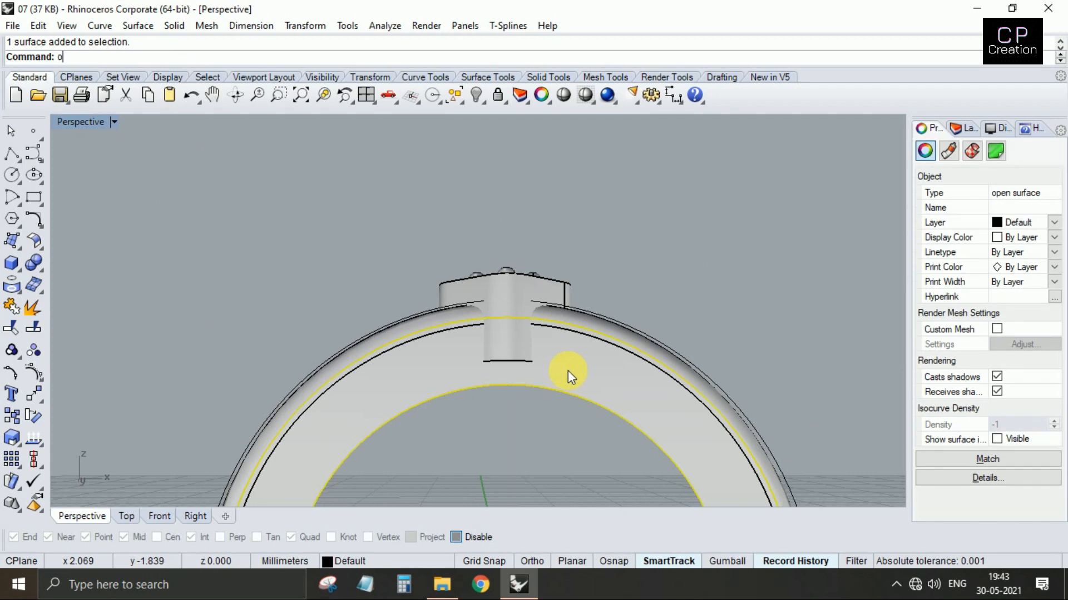
{"action": "key", "text": "Return"}
{"action": "left_click", "coordinate": [569, 371]}
{"action": "right_click_drag", "start_coordinate": [568, 371], "coordinate": [465, 461]}
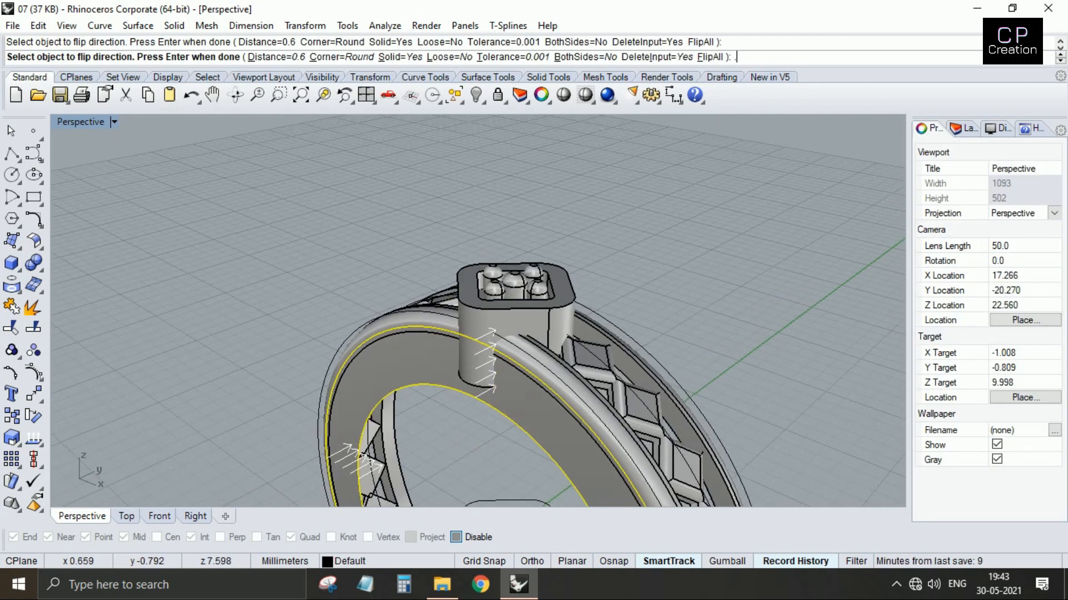
{"action": "key", "text": "Return"}
{"action": "right_click_drag", "start_coordinate": [512, 385], "coordinate": [540, 295]}
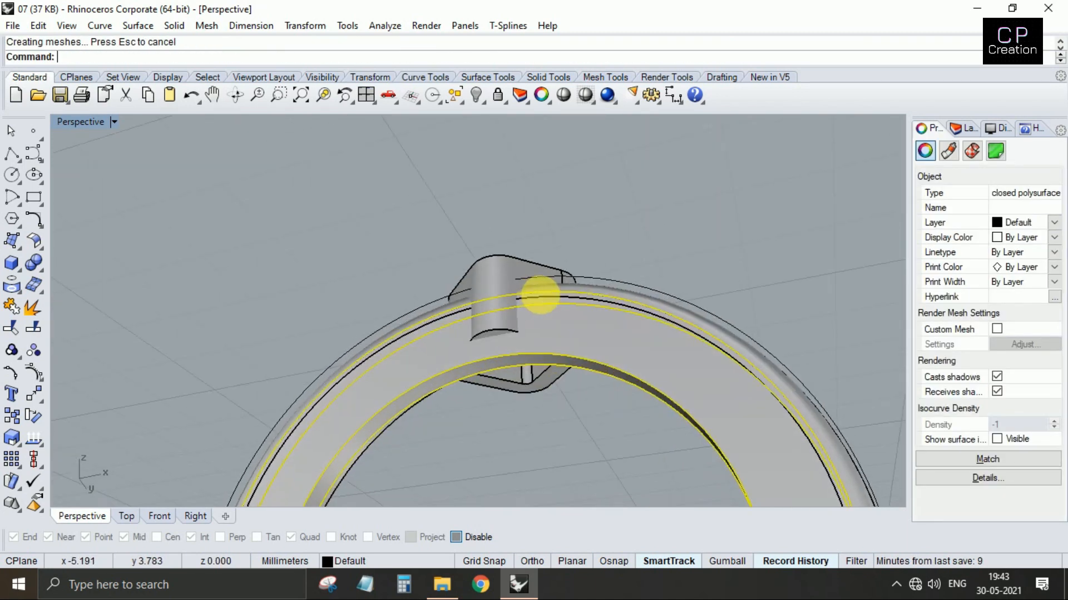
{"action": "right_click_drag", "start_coordinate": [596, 345], "coordinate": [498, 298]}
{"action": "scroll", "coordinate": [487, 360], "scroll_direction": "up", "scroll_amount": 8}
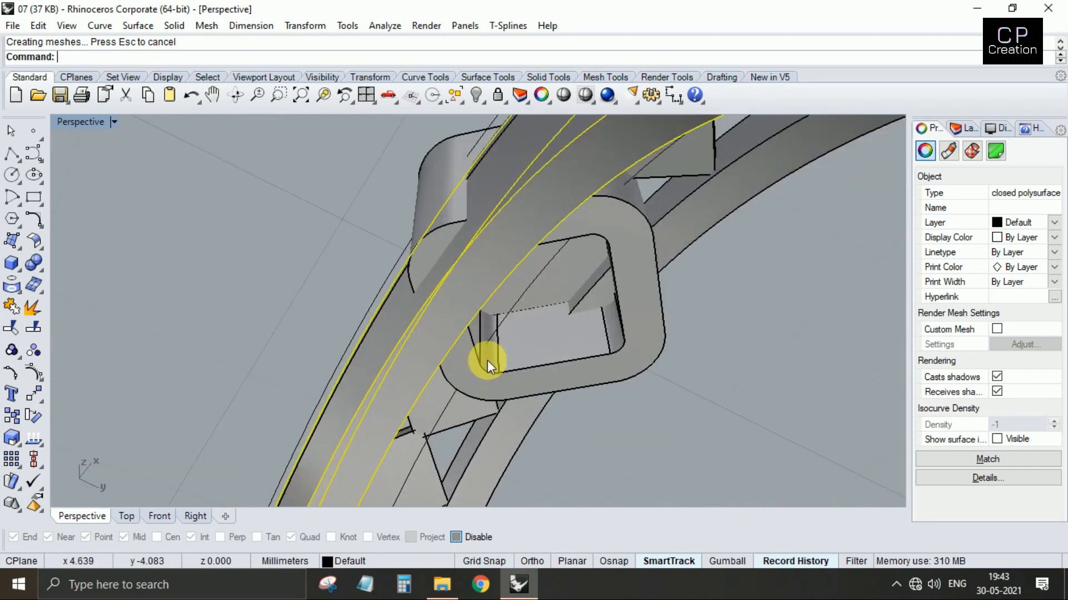
- Wire-cut the ring plate, bezel and prongs with the inner finger circle, discarding the parts that fall inside it
{"action": "left_click", "coordinate": [508, 325], "text": "shift"}
{"action": "key", "text": "ctrl+F2"}
{"action": "left_click", "coordinate": [468, 416], "text": "shift"}
{"action": "scroll", "coordinate": [468, 417], "scroll_direction": "down", "scroll_amount": 5}
{"action": "type", "text": "wi"}
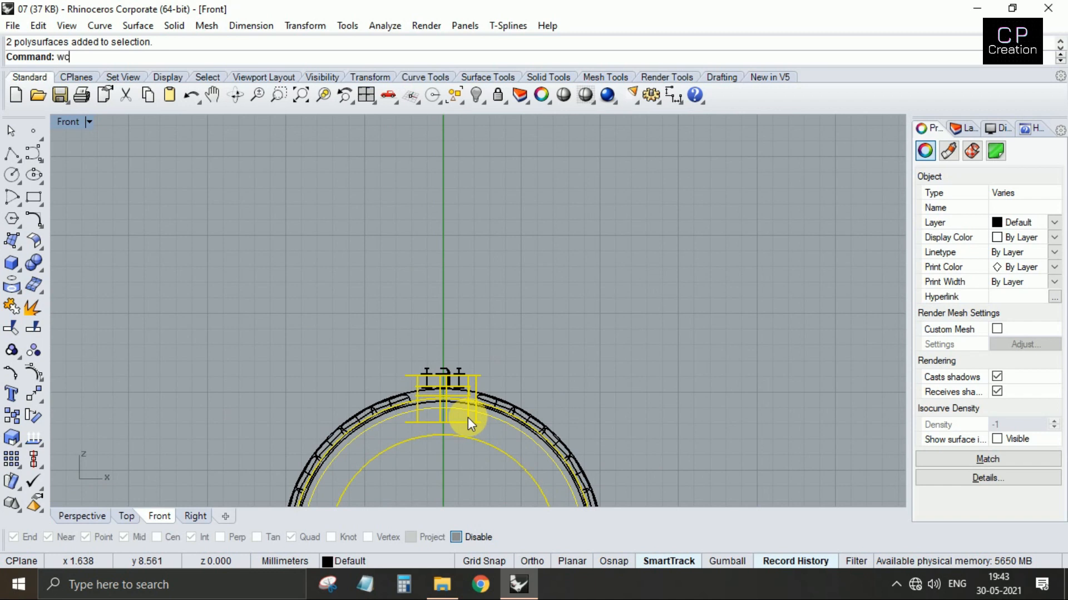
{"action": "key", "text": "Return"}
{"action": "key", "text": "Return"}
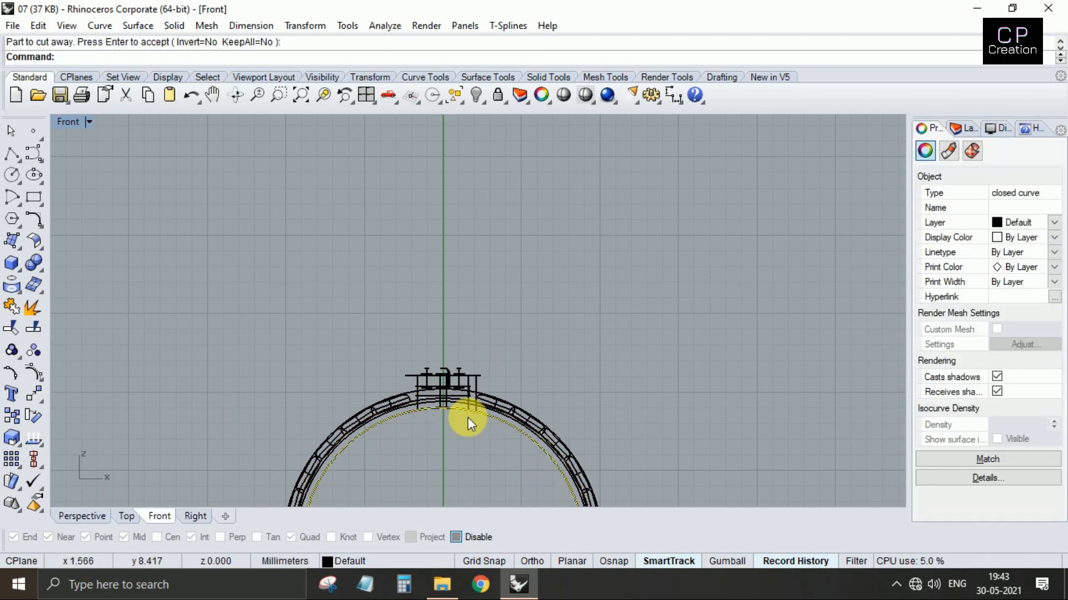
- Mirror the trimmed ring plate about the origin (0) to the opposite side of the band, keeping the original
{"action": "key", "text": "ctrl+F4"}
{"action": "left_click", "coordinate": [512, 183]}
{"action": "scroll", "coordinate": [513, 182], "scroll_direction": "down", "scroll_amount": 4}
{"action": "right_click_drag", "start_coordinate": [513, 183], "coordinate": [516, 394]}
{"action": "scroll", "coordinate": [489, 353], "scroll_direction": "down", "scroll_amount": 5}
{"action": "type", "text": "Mi"}
{"action": "key", "text": "Return"}
{"action": "type", "text": "0"}
{"action": "key", "text": "Return"}
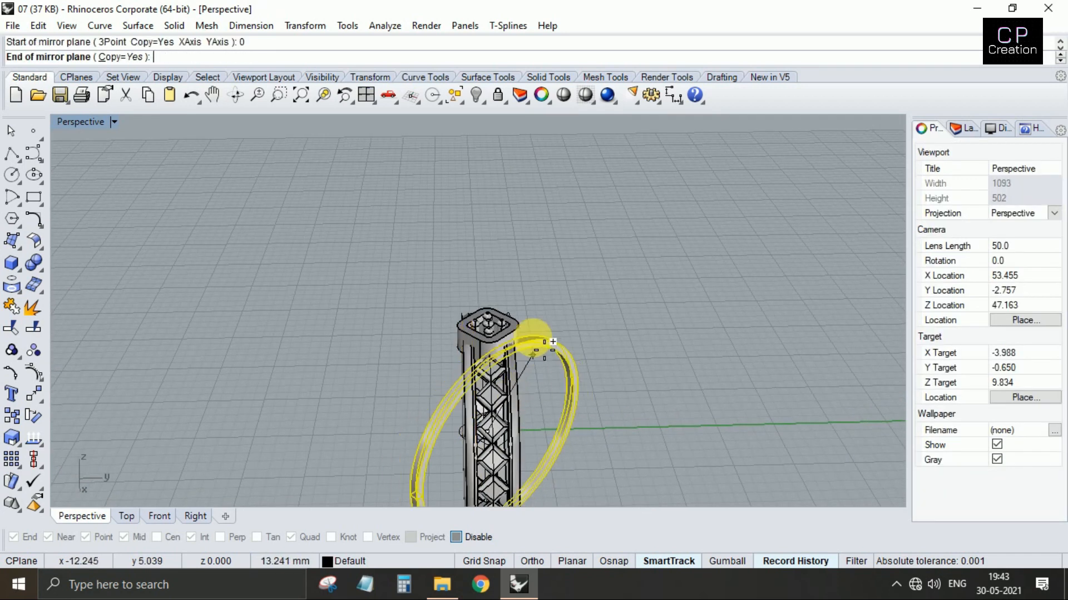
{"action": "left_click", "coordinate": [517, 275], "text": "shift"}
- Group both ring plates with the bezel and its five prongs, and clear the selection
{"action": "right_click_drag", "start_coordinate": [400, 468], "coordinate": [548, 418]}
{"action": "scroll", "coordinate": [512, 330], "scroll_direction": "up", "scroll_amount": 8}
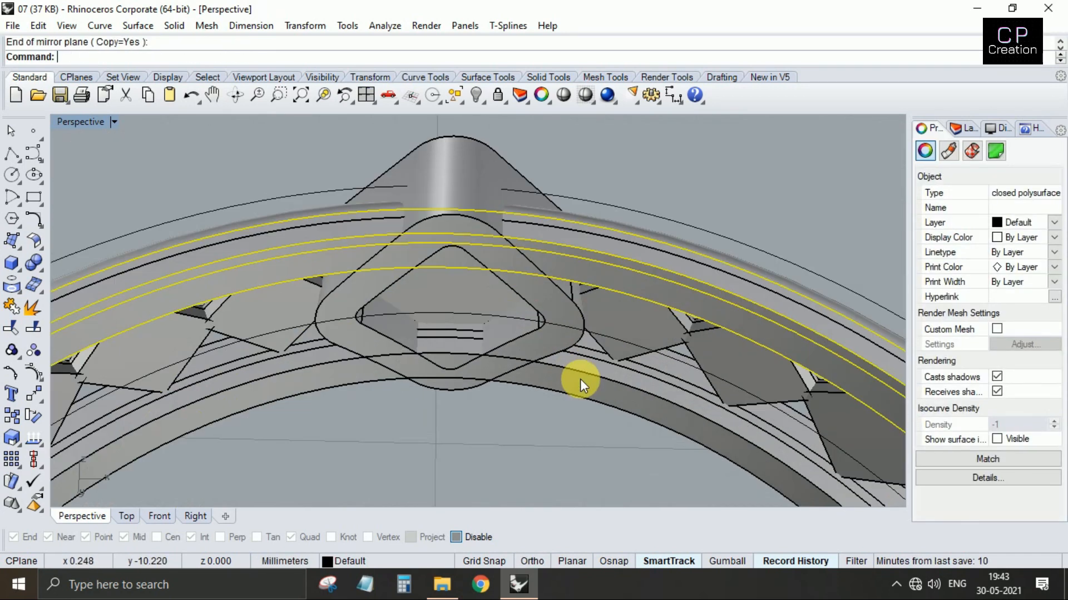
{"action": "left_click", "coordinate": [560, 382], "text": "shift"}
{"action": "left_click", "coordinate": [542, 286], "text": "shift"}
{"action": "scroll", "coordinate": [539, 292], "scroll_direction": "down", "scroll_amount": 6}
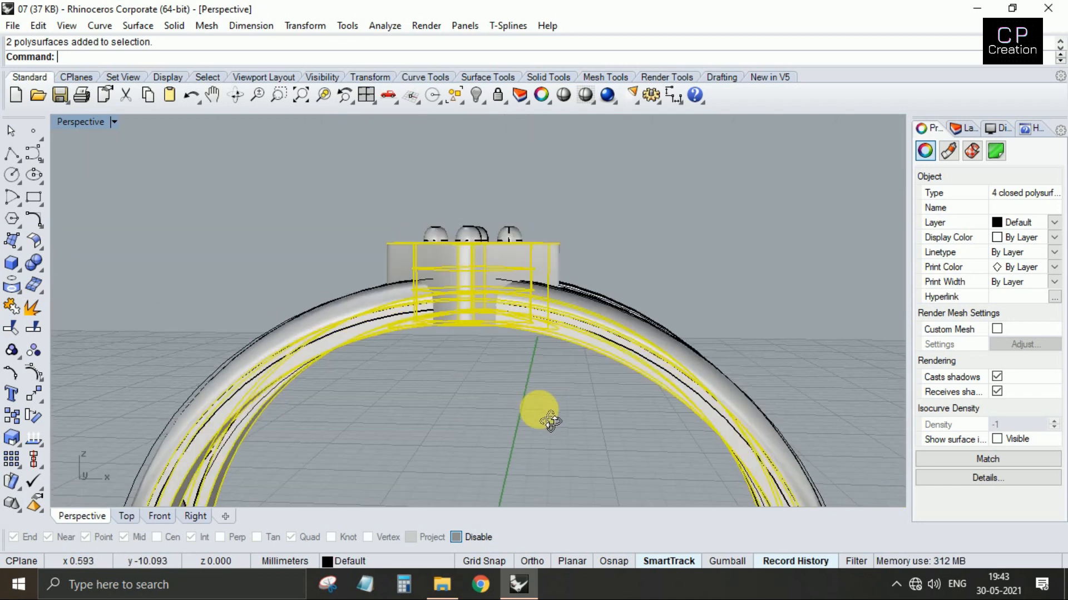
{"action": "right_click_drag", "start_coordinate": [536, 410], "coordinate": [505, 400]}
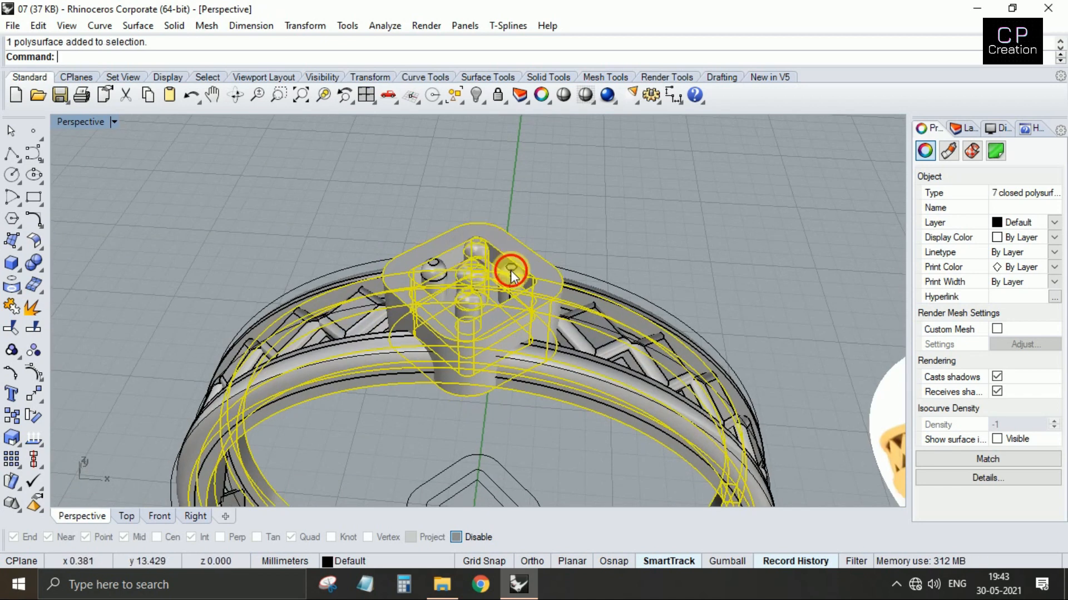
{"action": "scroll", "coordinate": [511, 274], "scroll_direction": "down", "scroll_amount": 6}
{"action": "key", "text": "ctrl+g"}
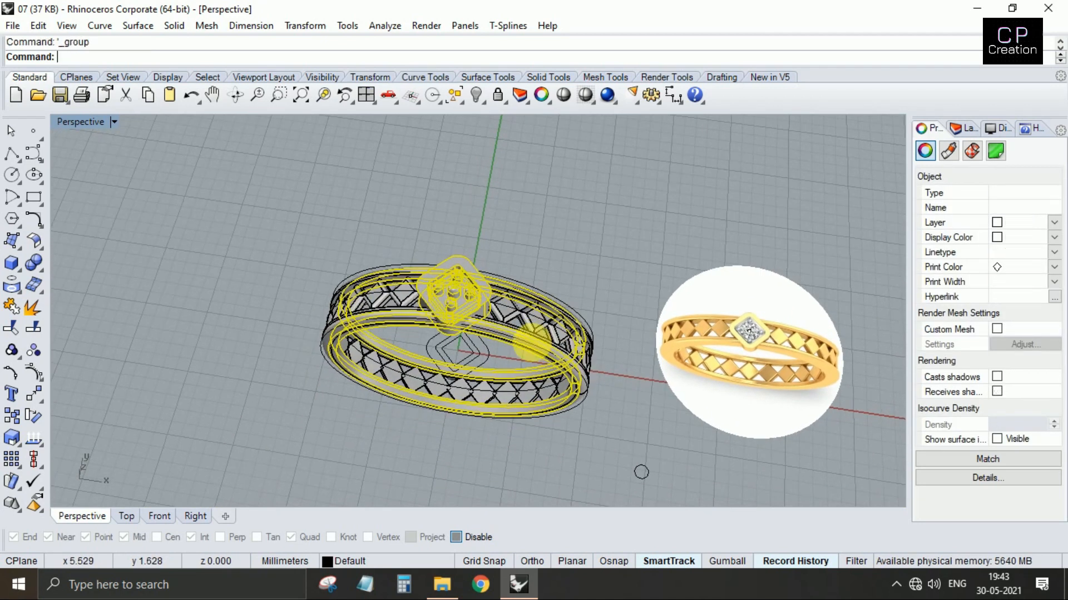
{"action": "scroll", "coordinate": [510, 303], "scroll_direction": "up", "scroll_amount": 2}
{"action": "key", "text": "Escape"}
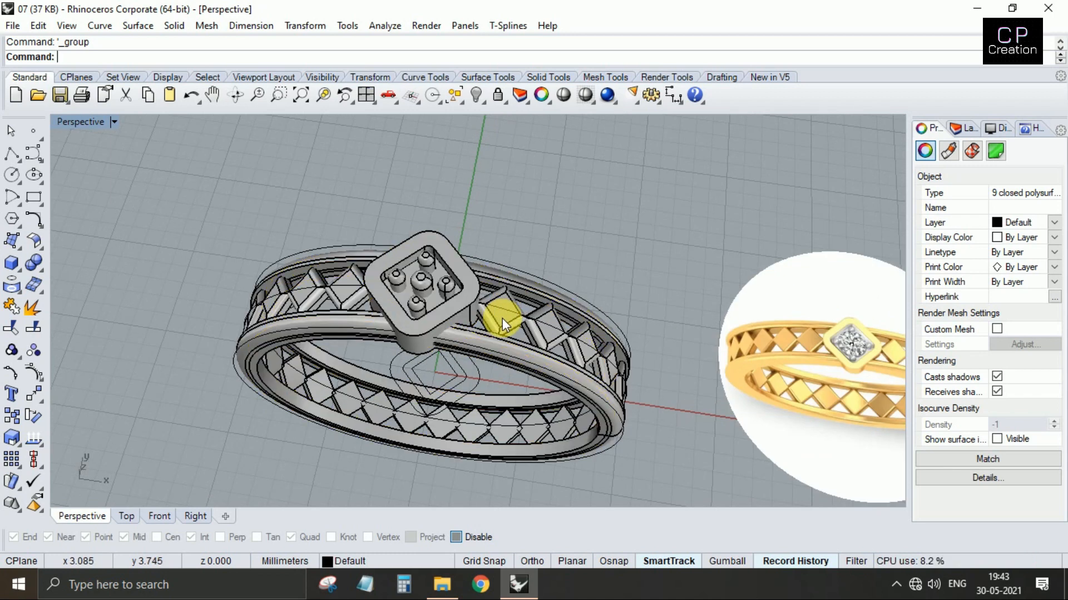
- Select all the ring's polysurfaces, invert the selection and hide the leftover point, construction curves and reference picture
{"action": "type", "text": "elAll"}
{"action": "key", "text": "Return"}
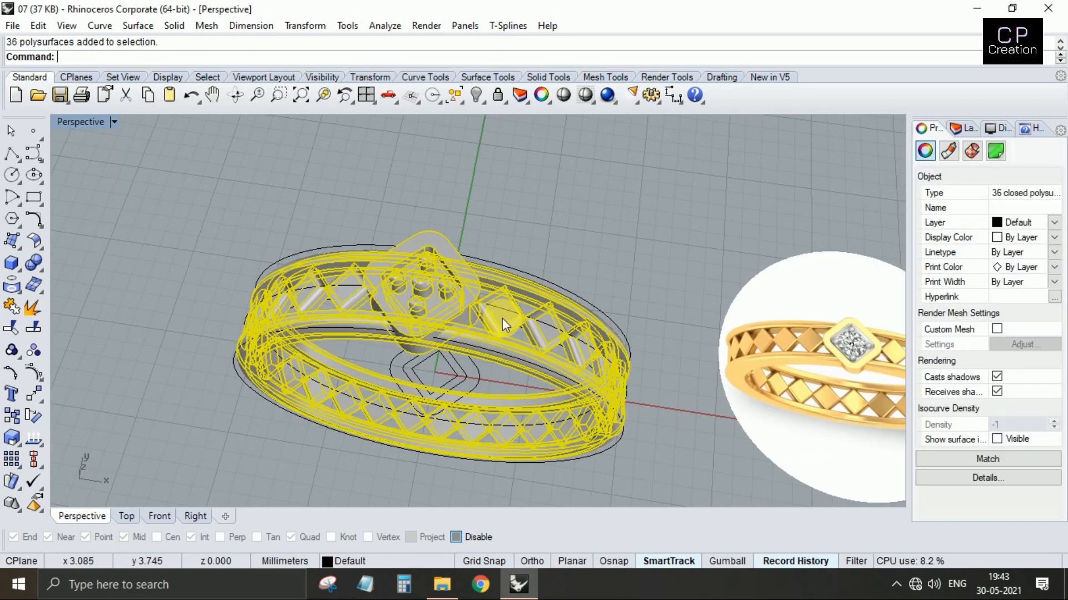
{"action": "key", "text": "ctrl+i"}
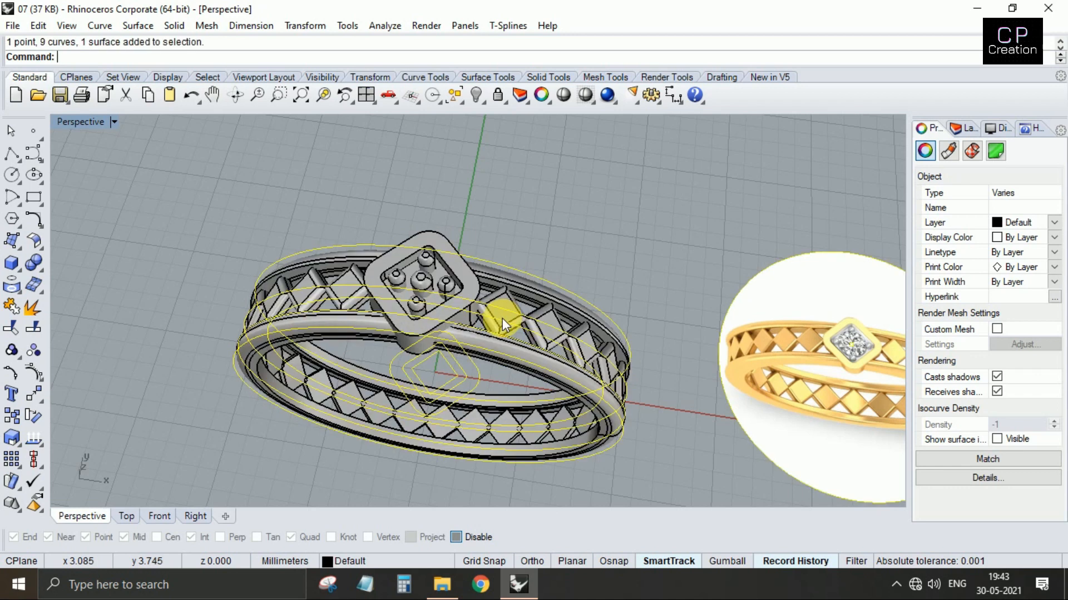
{"action": "key", "text": "ctrl+h"}
- Set the Perspective view to Rendered display and inspect the finished ring from above and from the side
{"action": "key", "text": "ctrl+alt+r"}
{"action": "right_click_drag", "start_coordinate": [502, 315], "coordinate": [419, 350]}
{"action": "scroll", "coordinate": [418, 297], "scroll_direction": "up", "scroll_amount": 3}
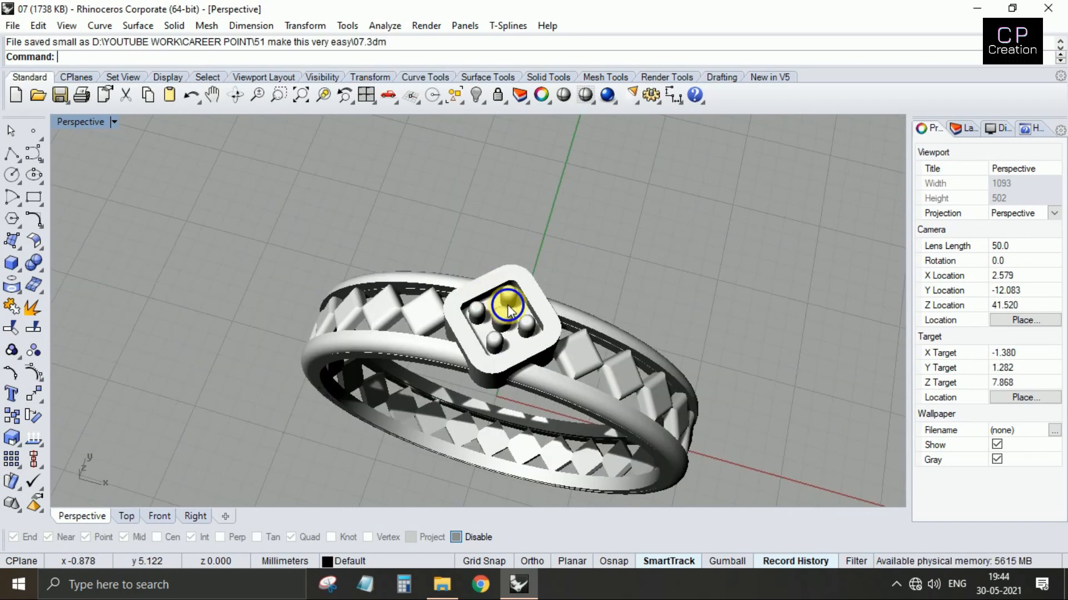
{"action": "right_click_drag", "start_coordinate": [495, 429], "coordinate": [541, 376]}
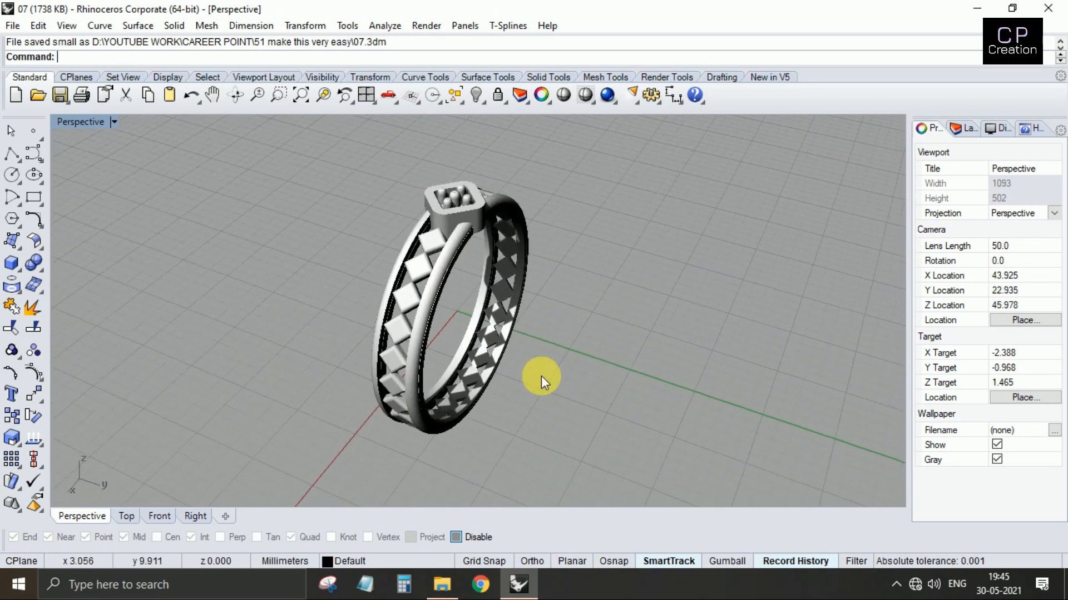
- Check the ring from the front in Shaded display and return the Perspective view to Rendered display
{"action": "left_click", "coordinate": [111, 123]}
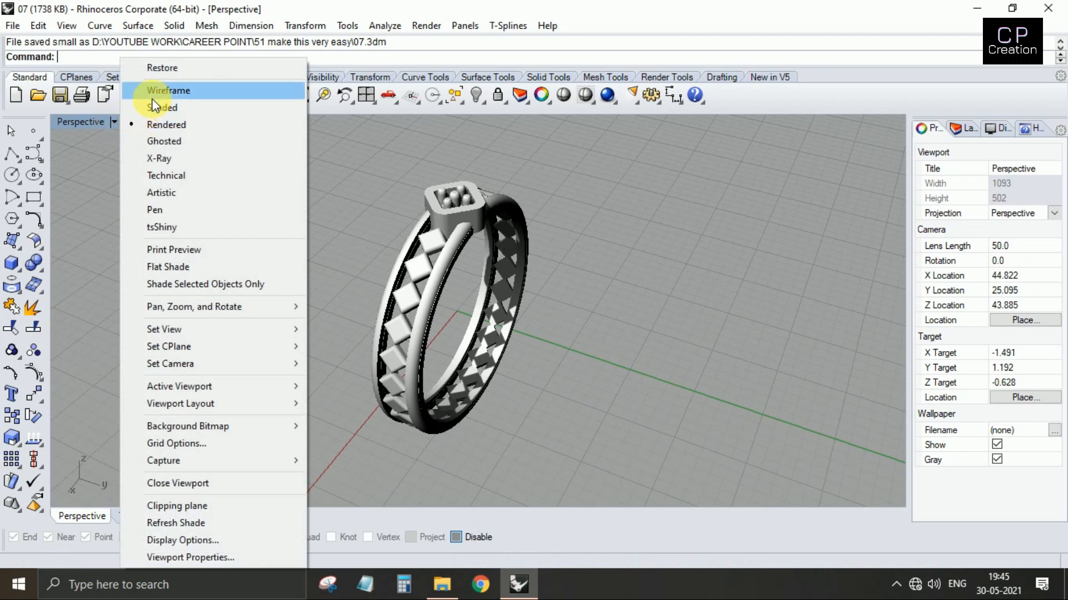
{"action": "left_click", "coordinate": [154, 109]}
{"action": "mouse_move", "coordinate": [255, 247]}
{"action": "right_mouse_down"}
{"action": "mouse_move", "coordinate": [448, 289]}
{"action": "mouse_move", "coordinate": [552, 271]}
{"action": "mouse_move", "coordinate": [589, 315]}
{"action": "mouse_move", "coordinate": [555, 226]}
{"action": "mouse_move", "coordinate": [489, 261]}
{"action": "right_mouse_up"}
{"action": "left_click", "coordinate": [112, 121]}
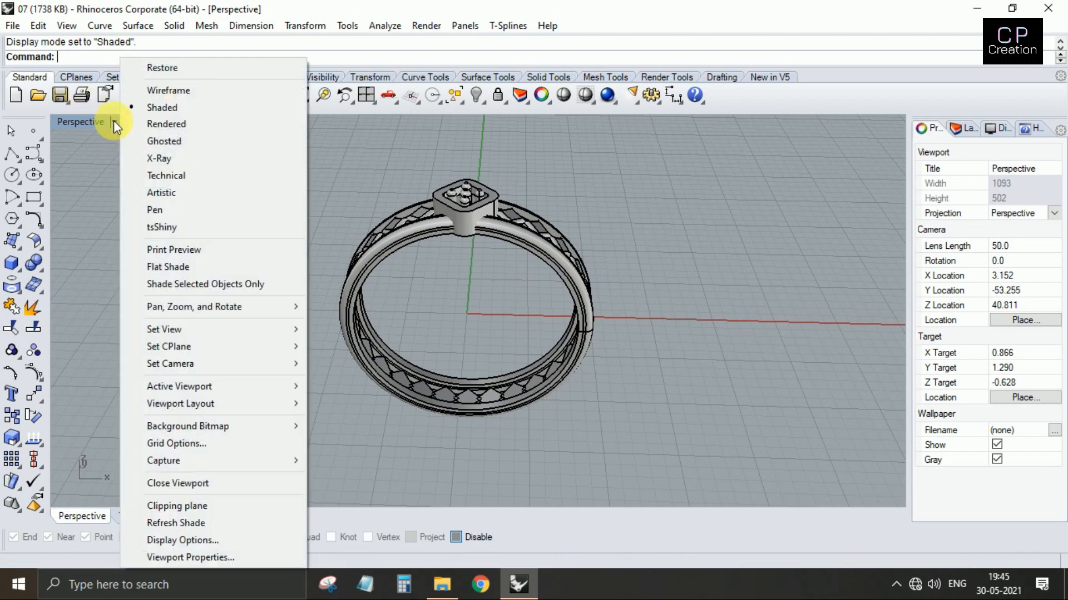
{"action": "left_click", "coordinate": [150, 124]}
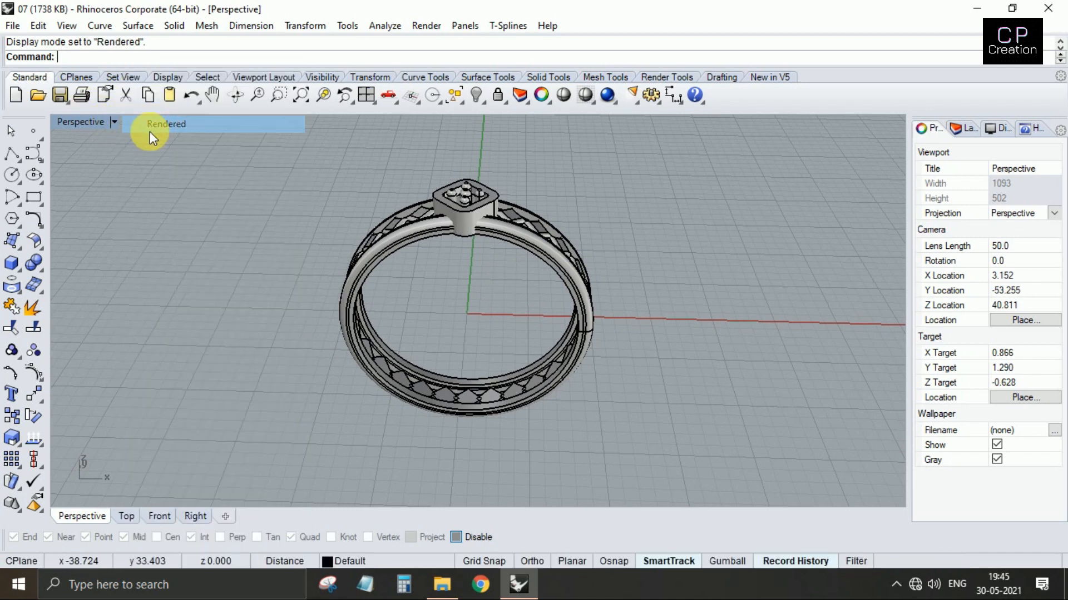